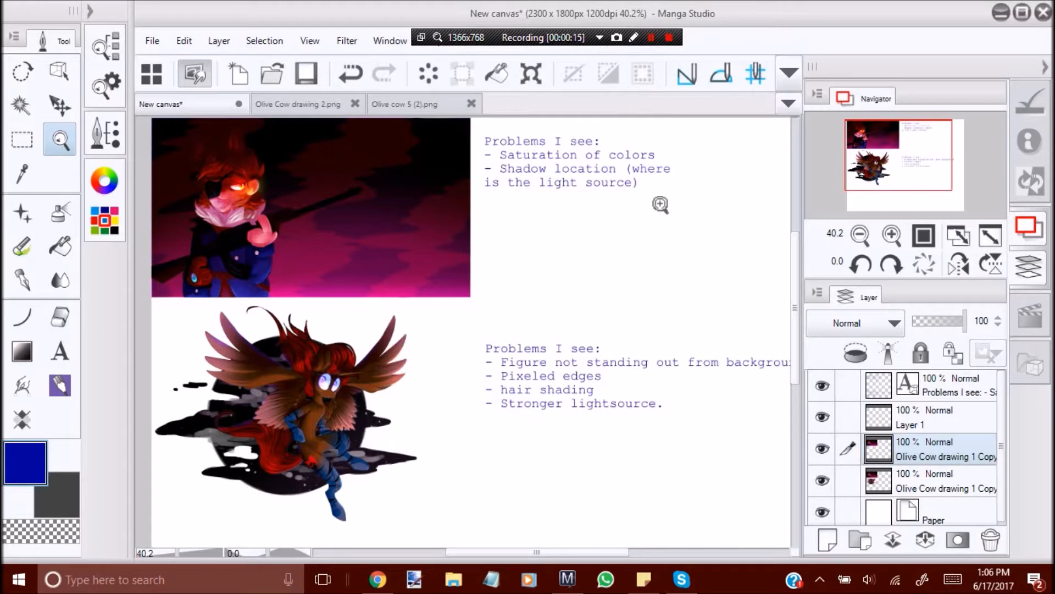
Examine the two drawings and the problem notes beside them, ending on a closer look at the armed character picture.
drag(454, 317, 406, 314)
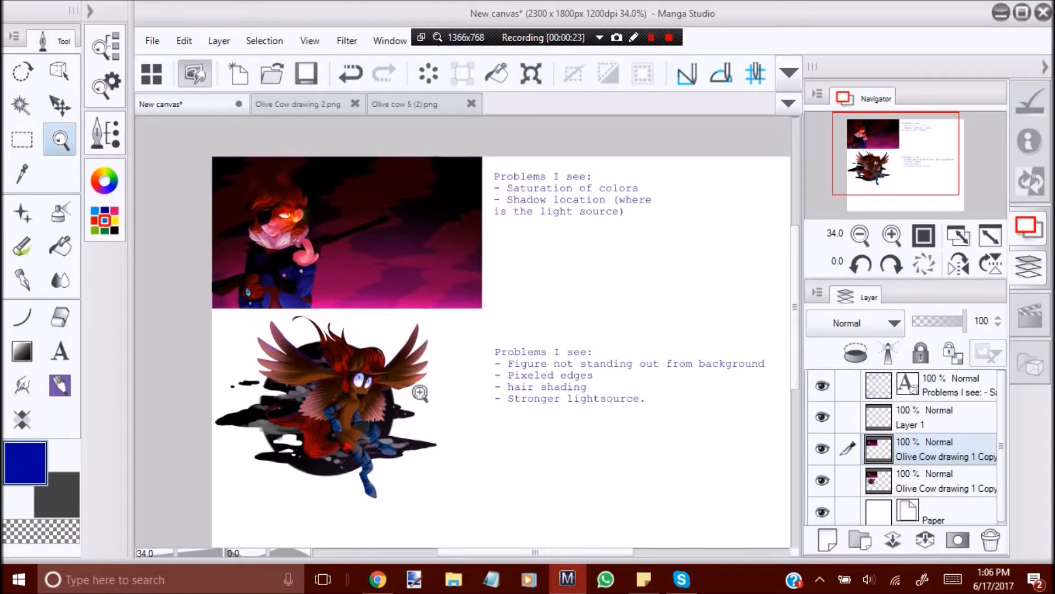
drag(322, 349, 385, 329)
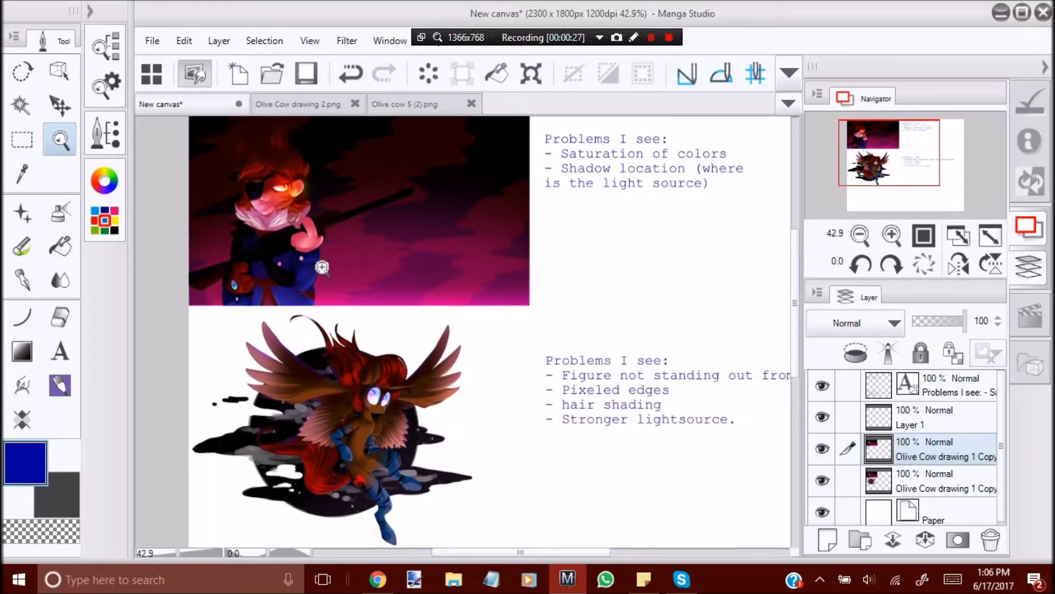
drag(307, 311, 280, 324)
drag(321, 396, 362, 421)
drag(434, 312, 441, 346)
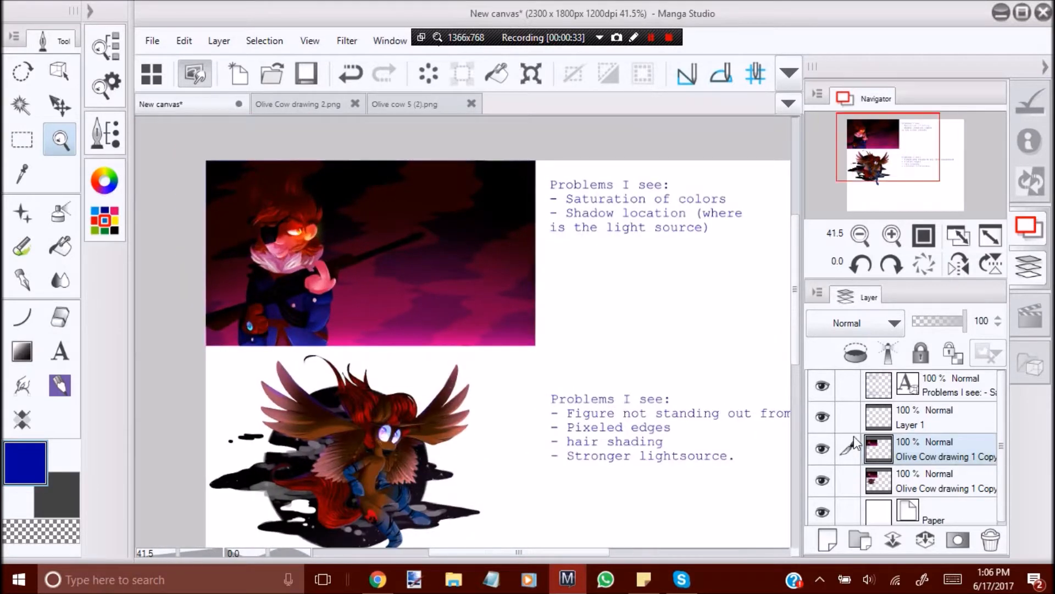
drag(357, 346, 424, 403)
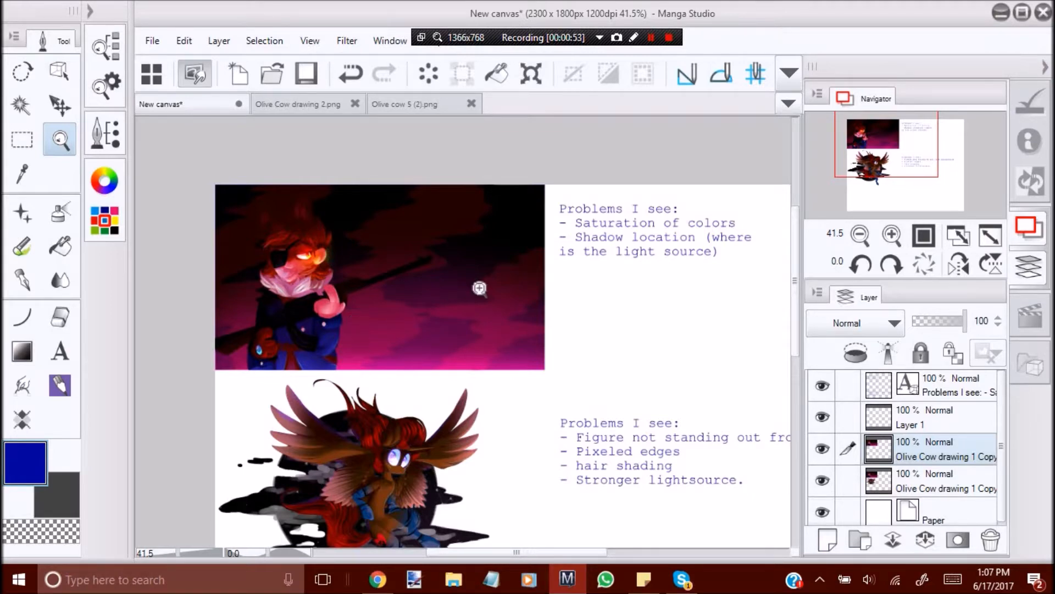
drag(300, 253, 427, 344)
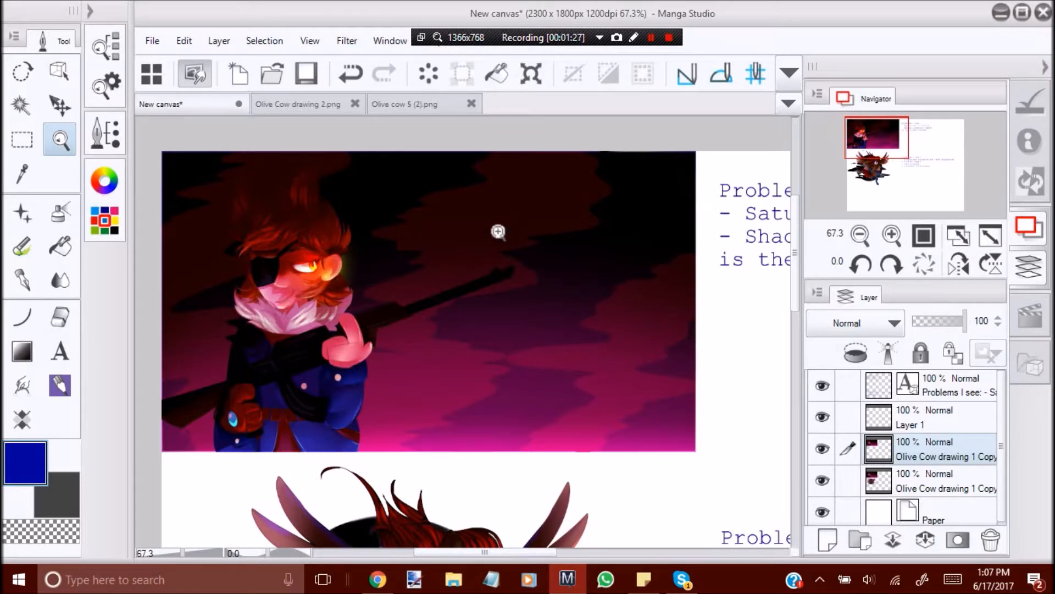
Lower the saturation of the upper Olive Cow drawing 1 Copy layer to -18 with Hue/Saturation/Luminosity.
click(184, 40)
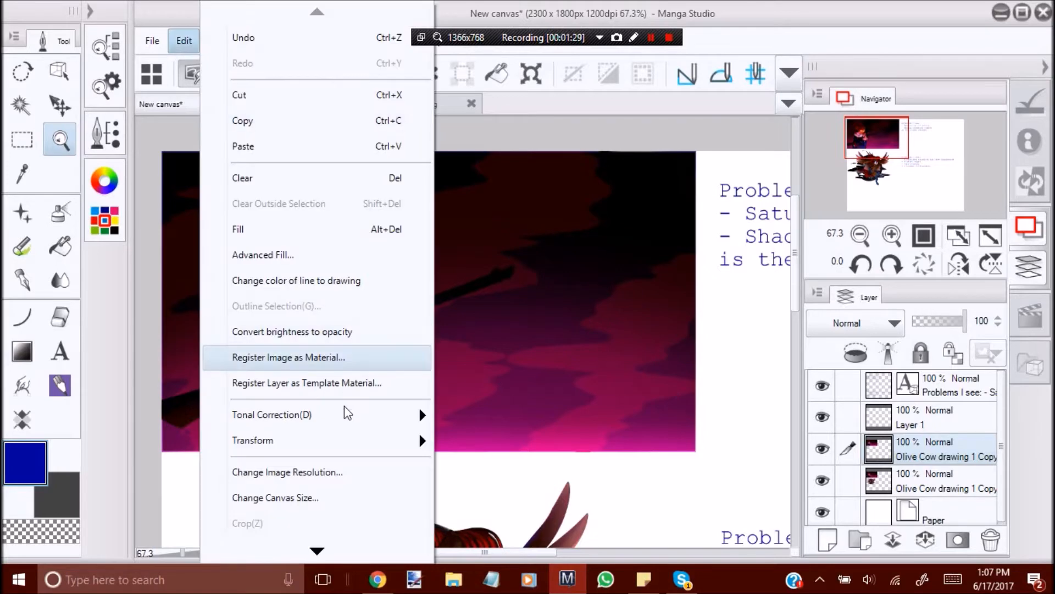
mouse_move(409, 414)
click(503, 236)
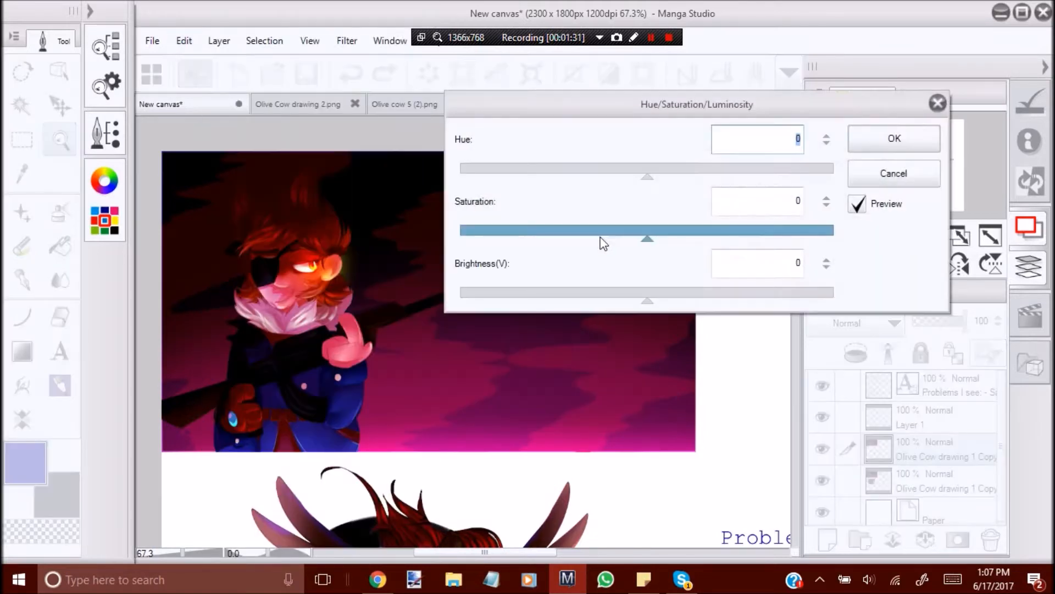
drag(648, 242, 615, 245)
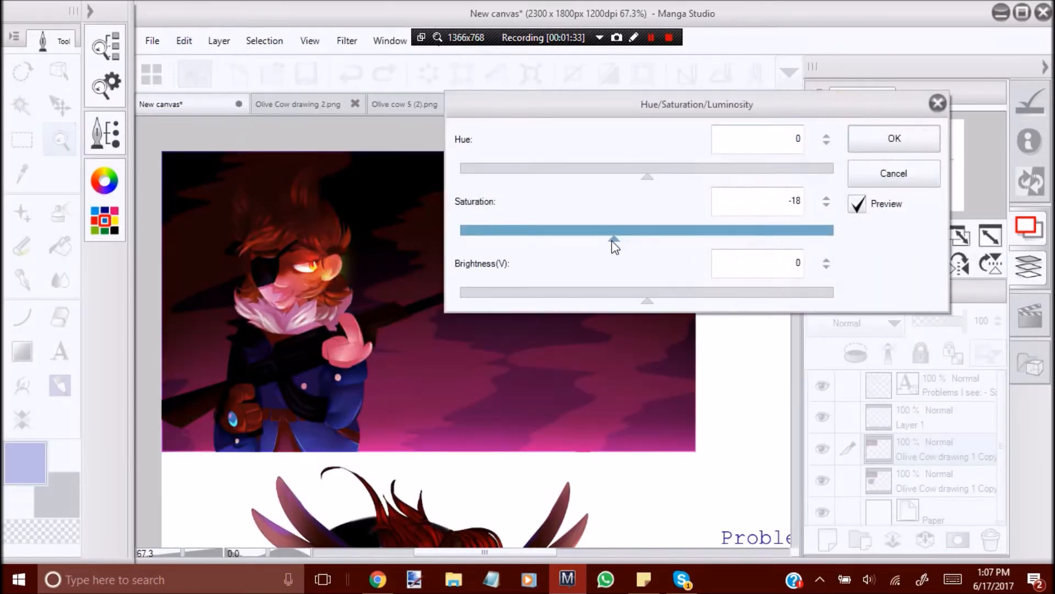
click(874, 141)
Apply a Brightness/Contrast correction to the same layer with brightness 7 and contrast 14.
click(185, 41)
mouse_move(385, 414)
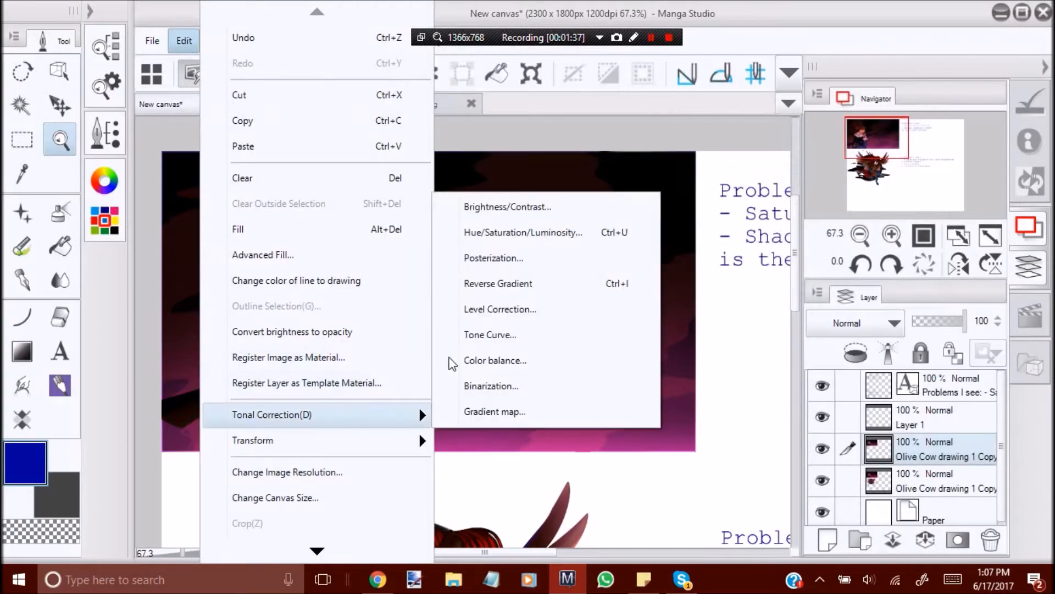
click(531, 211)
drag(680, 236, 699, 241)
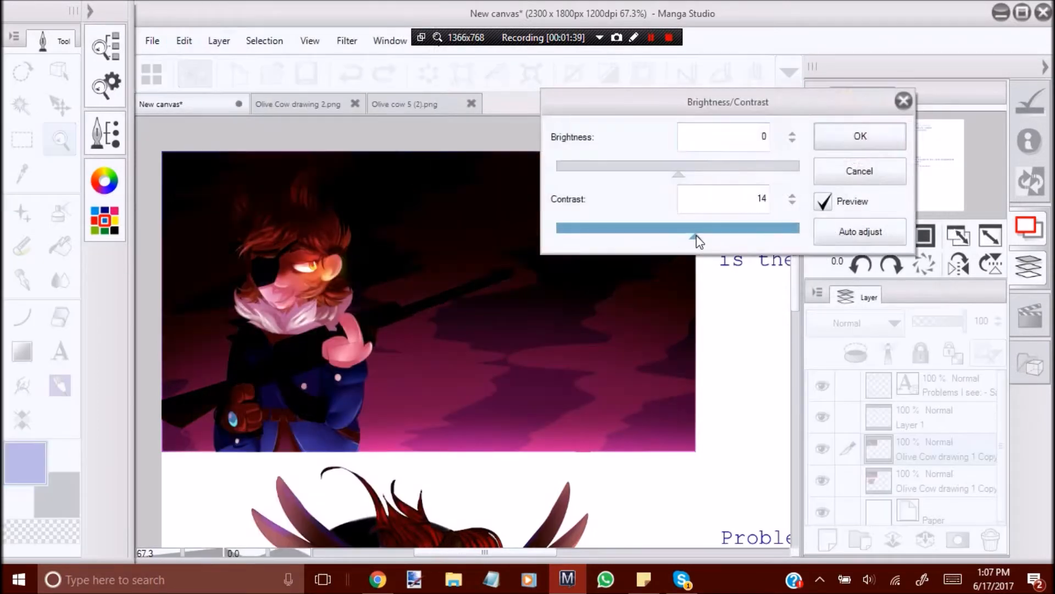
drag(678, 174, 683, 179)
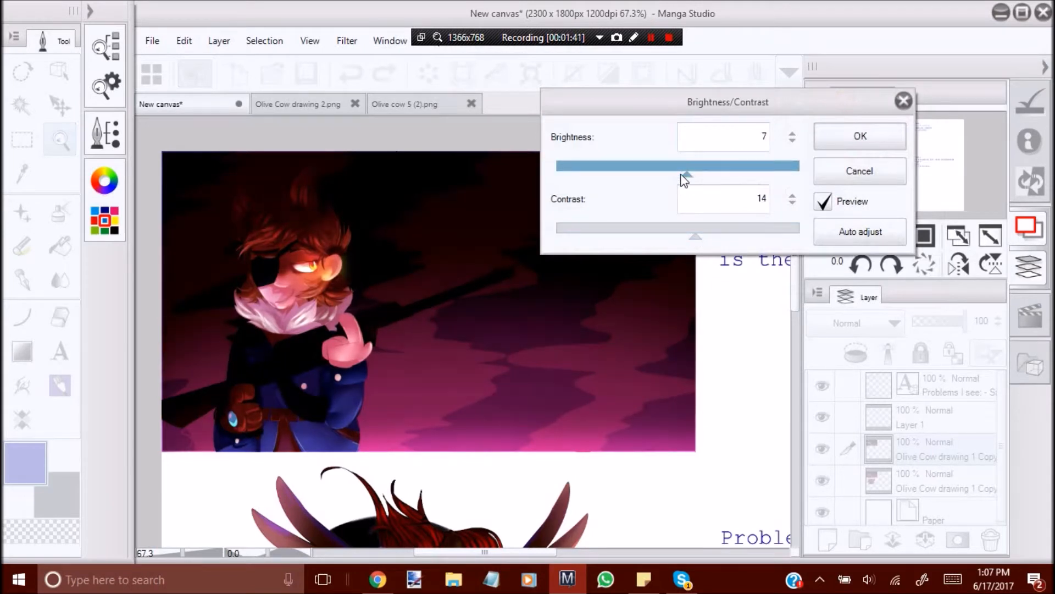
click(878, 135)
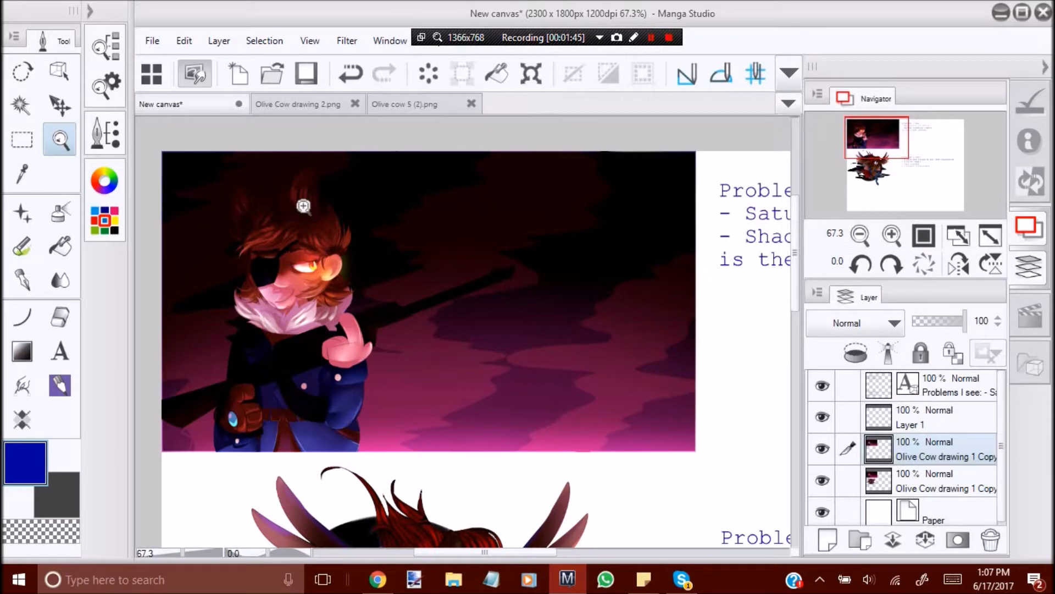
Reduce the corrected layer's saturation again by applying a Hue/Saturation/Luminosity saturation of -6.
click(184, 40)
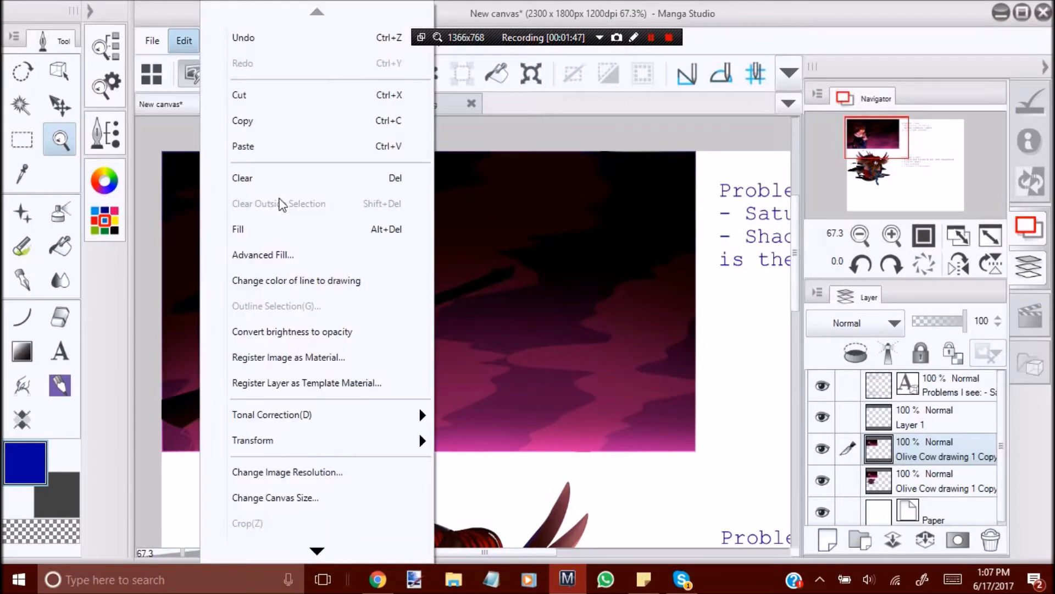
mouse_move(308, 415)
click(555, 233)
drag(649, 237, 642, 240)
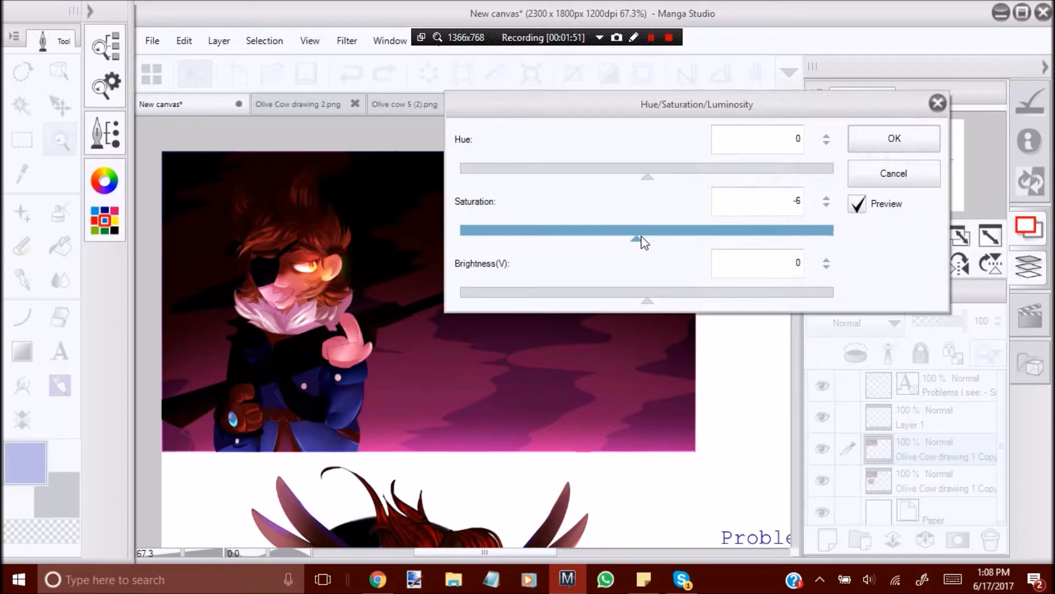
click(895, 138)
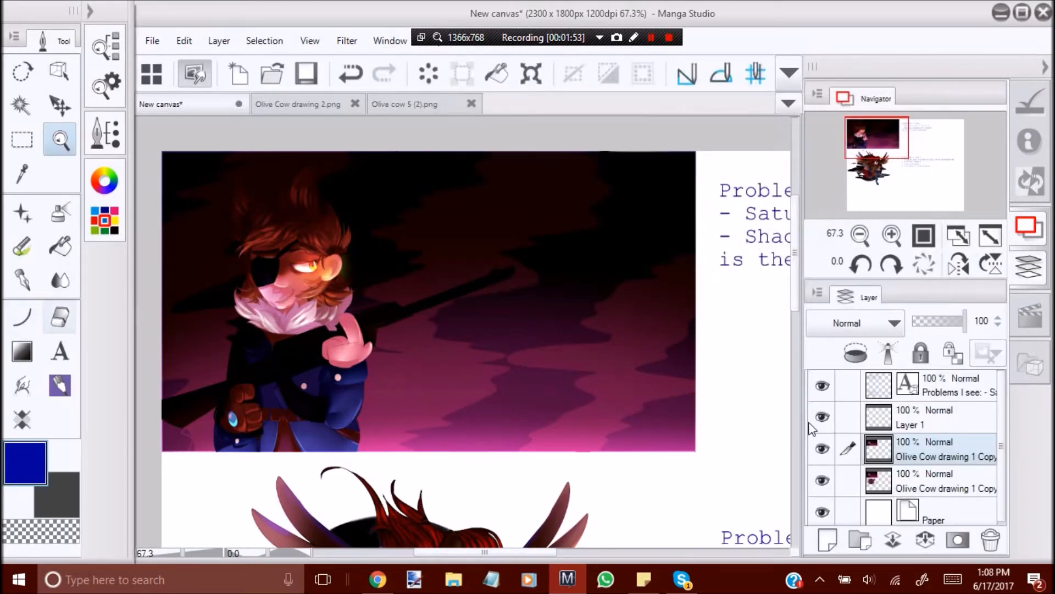
Hide and reshow the corrected copy layer to compare it with the original colors beneath.
click(60, 318)
click(822, 448)
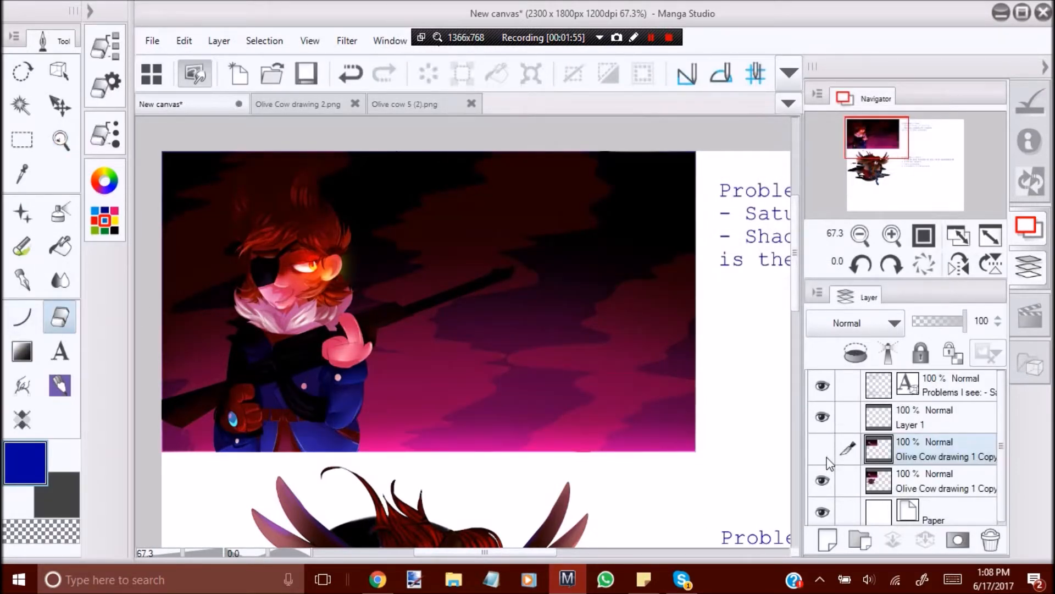
click(823, 449)
Set up the Soft eraser with a larger brush and try erasing around the glowing eye on the lower copy layer.
click(884, 487)
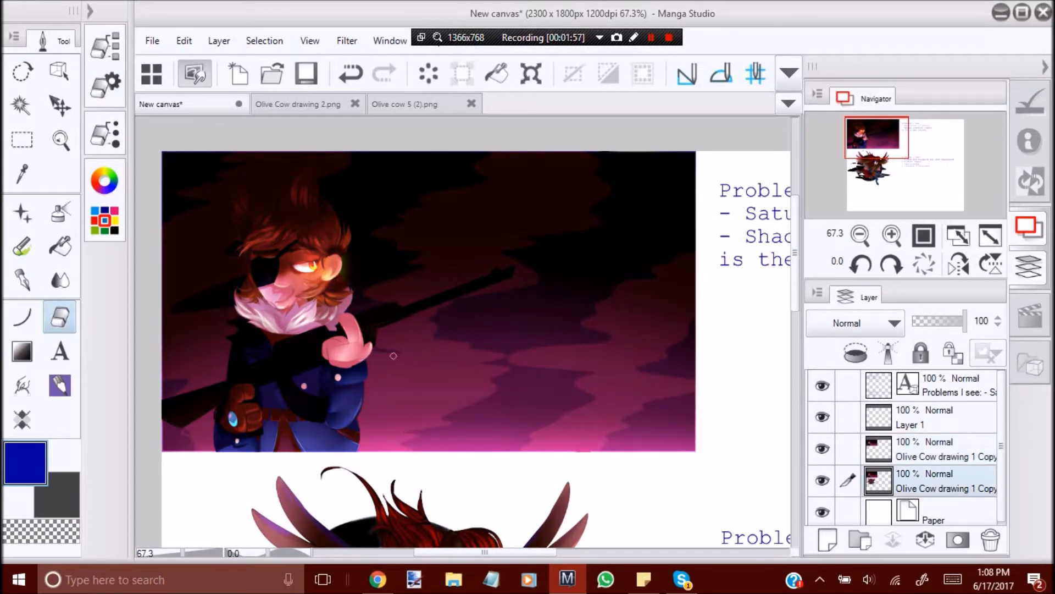
click(97, 73)
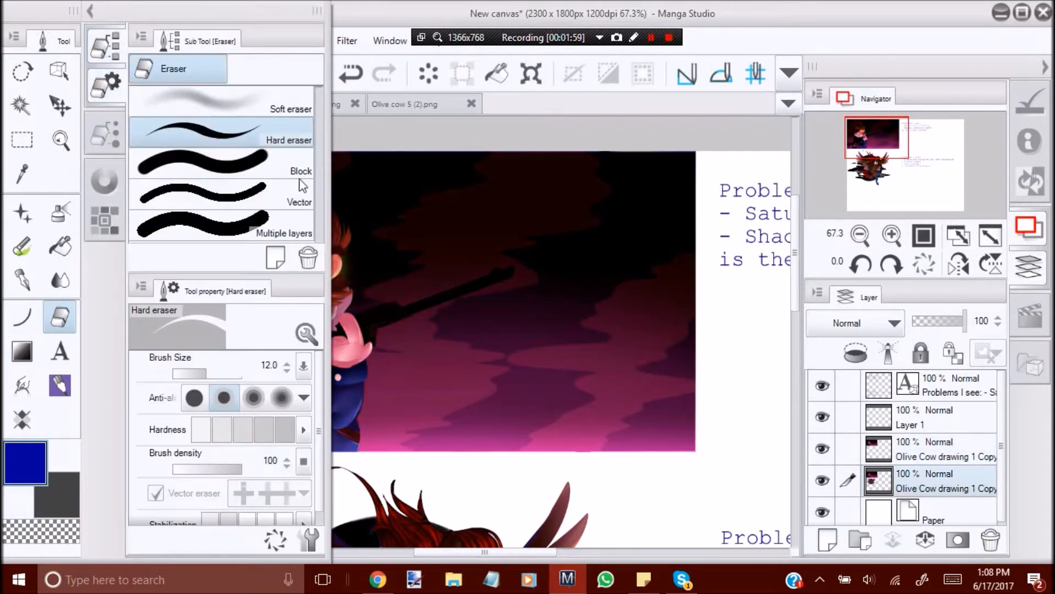
click(220, 102)
drag(218, 374, 227, 379)
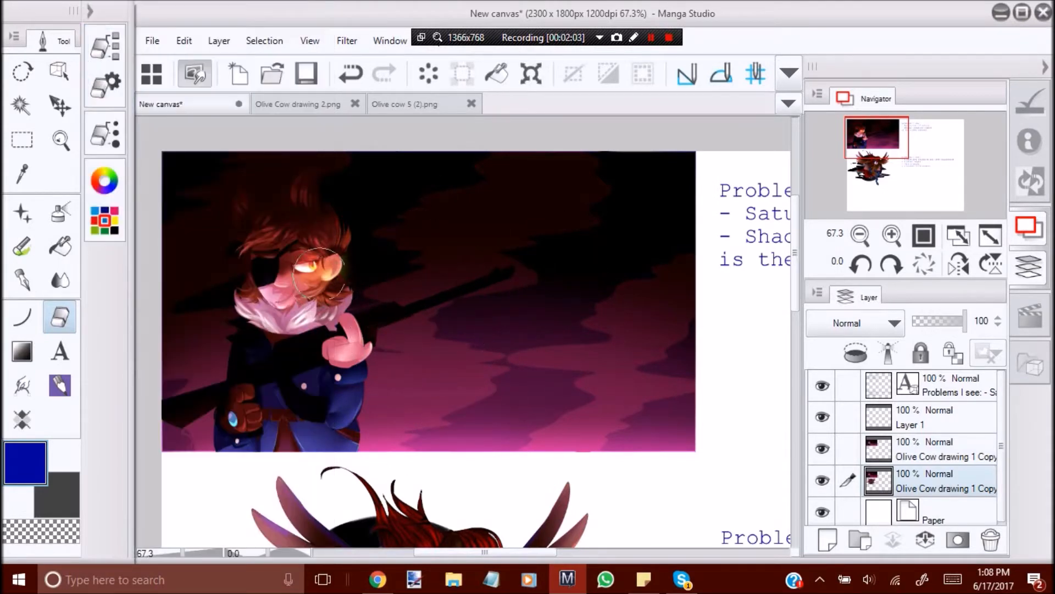
drag(312, 273, 303, 279)
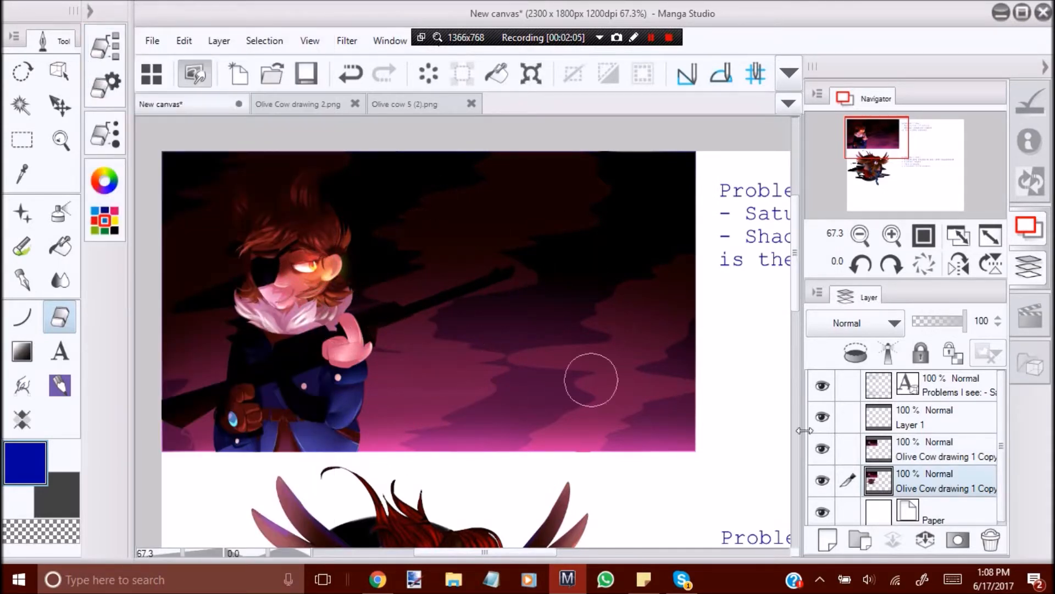
key(ctrl+z)
On the upper copy layer, soft-erase around the glowing eye with a smaller eraser size to bring back its original saturation.
click(885, 448)
mouse_move(306, 270)
mouse_down()
mouse_move(286, 285)
mouse_move(323, 271)
mouse_up()
key(ctrl+z)
click(107, 87)
click(212, 372)
drag(212, 371, 214, 370)
click(106, 86)
drag(316, 263, 303, 280)
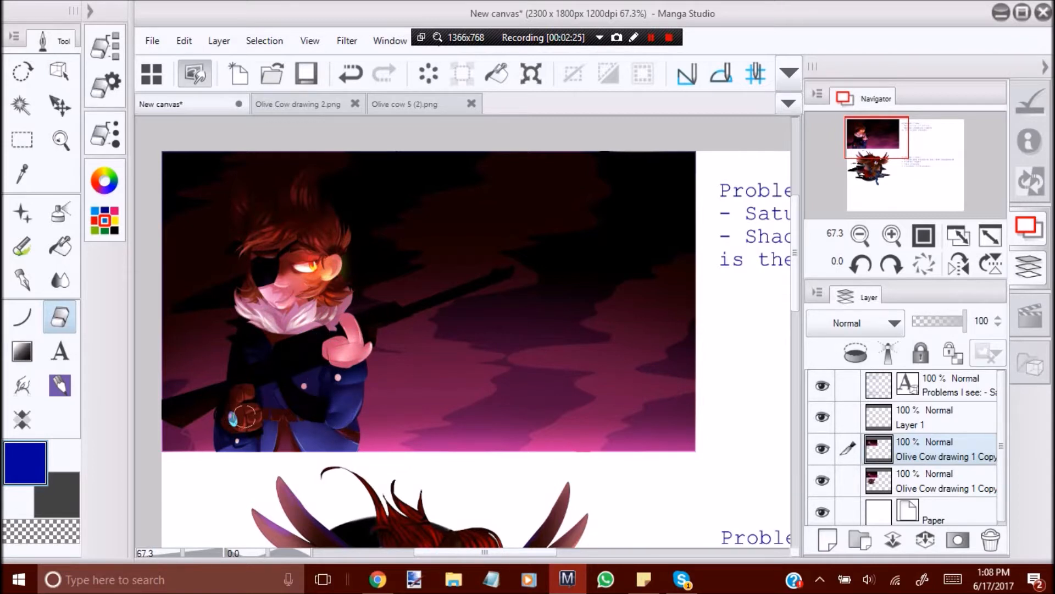
Check the corrected picture in a horizontally mirrored view and in the normal view.
click(61, 139)
click(959, 264)
scroll(352, 330, down, 3)
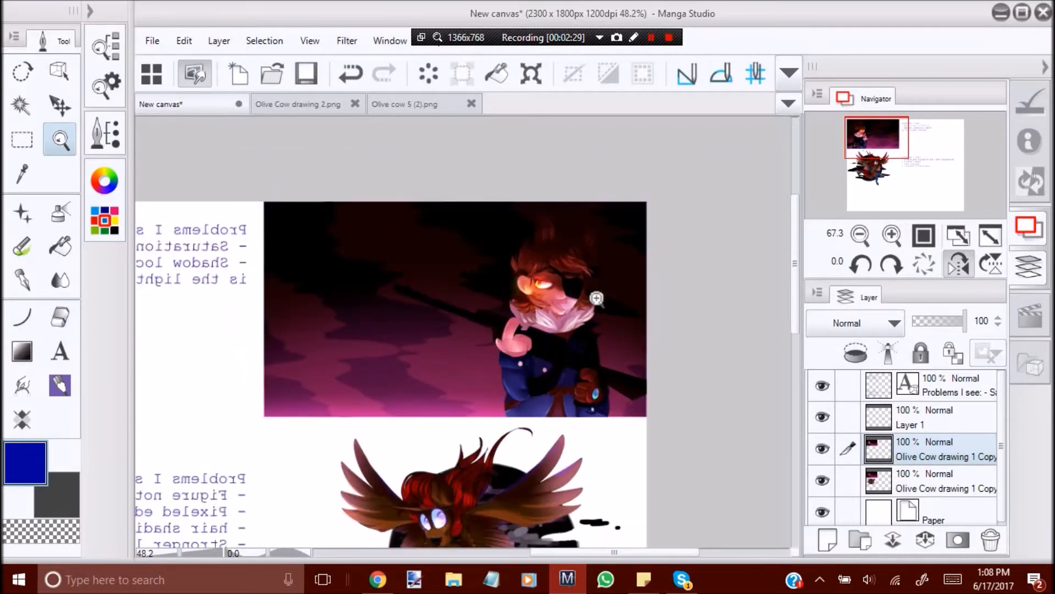
scroll(596, 296, up, 5)
click(958, 264)
scroll(429, 301, down, 3)
scroll(450, 294, up, 3)
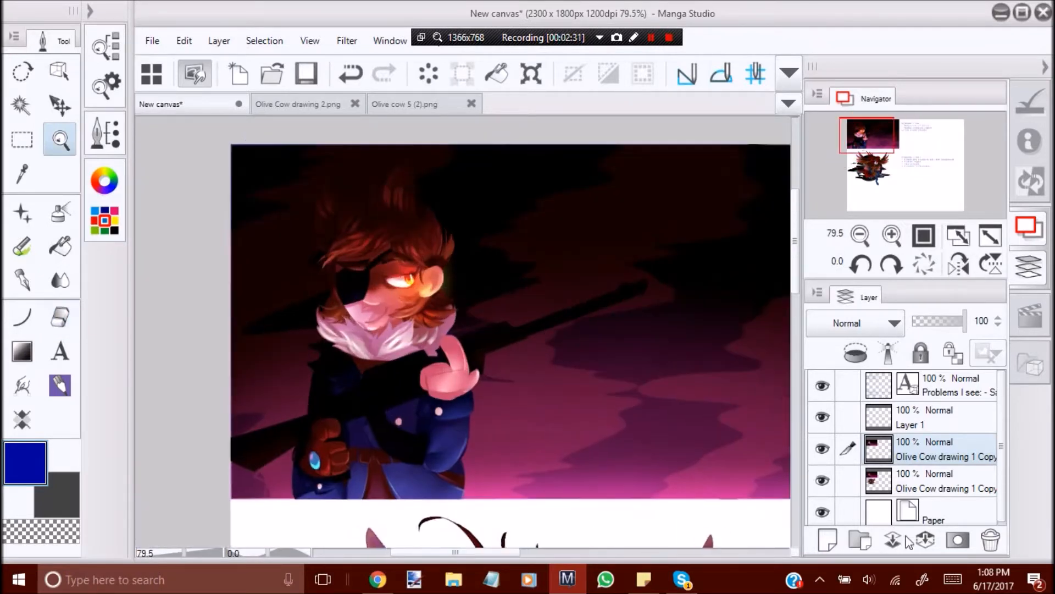
Merge the corrected copy layer into the copy beneath it and add a new raster layer above the result.
click(924, 540)
scroll(360, 300, down, 1)
drag(411, 357, 346, 352)
drag(340, 341, 426, 318)
click(827, 541)
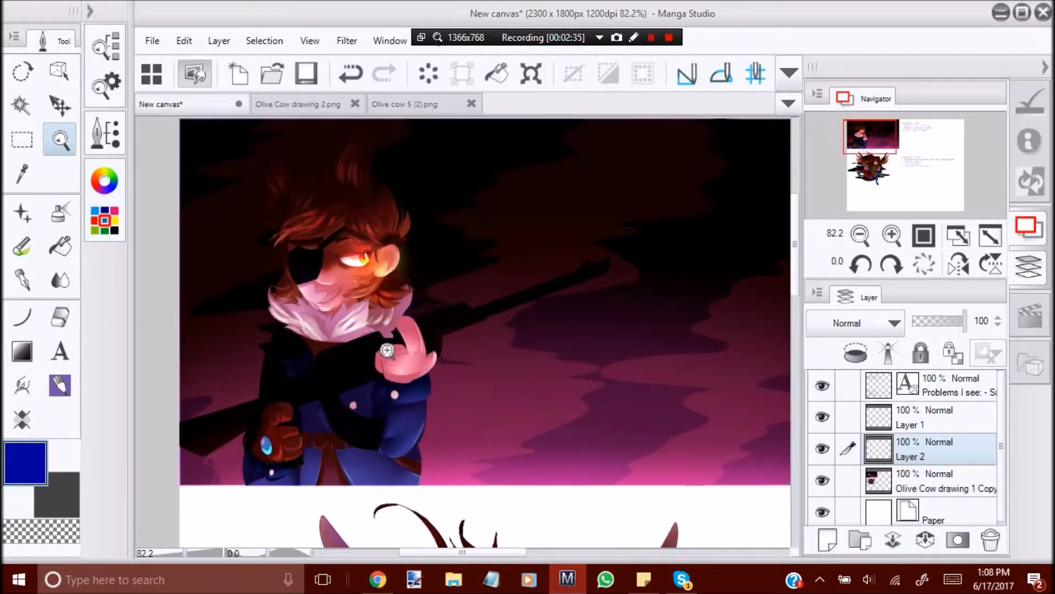
Choose the Airbrush and set the drawing color to a bright orange for the light effects.
scroll(386, 352, up, 1)
alt+click(428, 310)
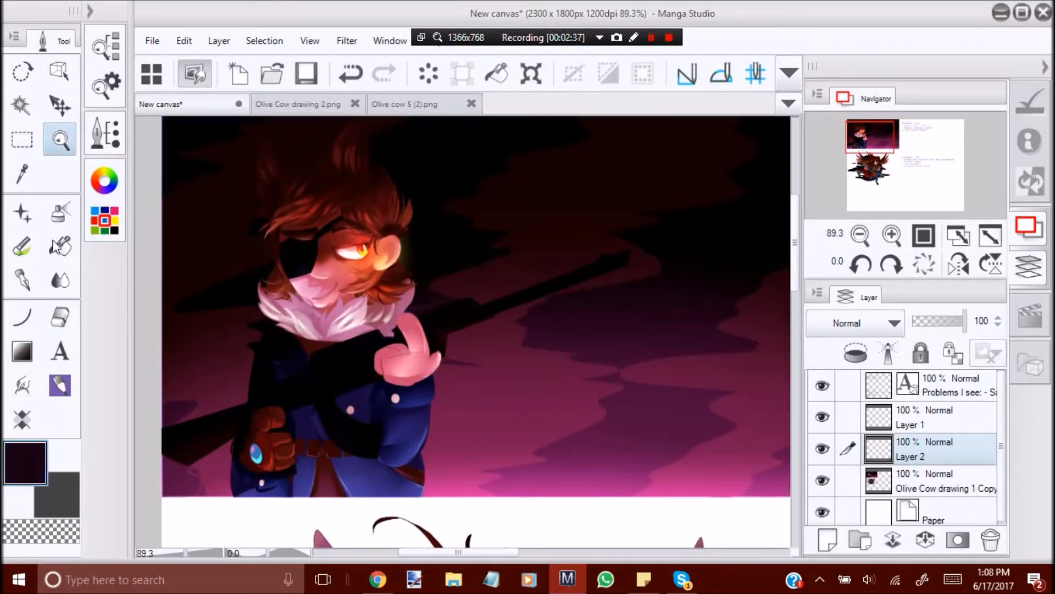
click(59, 212)
click(105, 181)
click(179, 95)
drag(253, 118, 249, 112)
drag(168, 95, 162, 103)
drag(250, 126, 262, 122)
Select the Stronger airbrush and reduce its brush size.
click(104, 41)
click(214, 100)
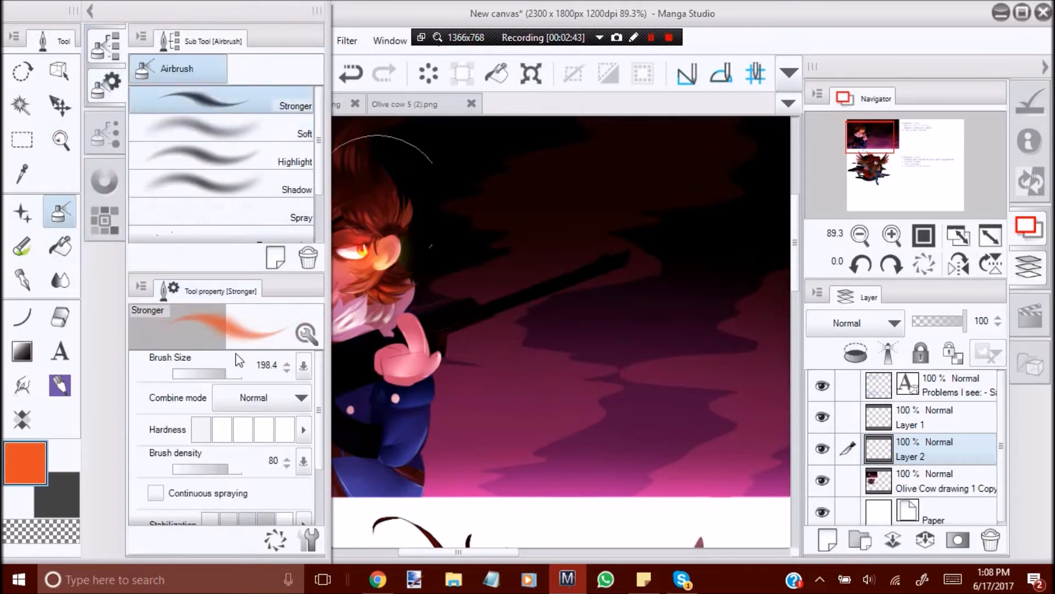
drag(226, 368, 219, 369)
click(105, 44)
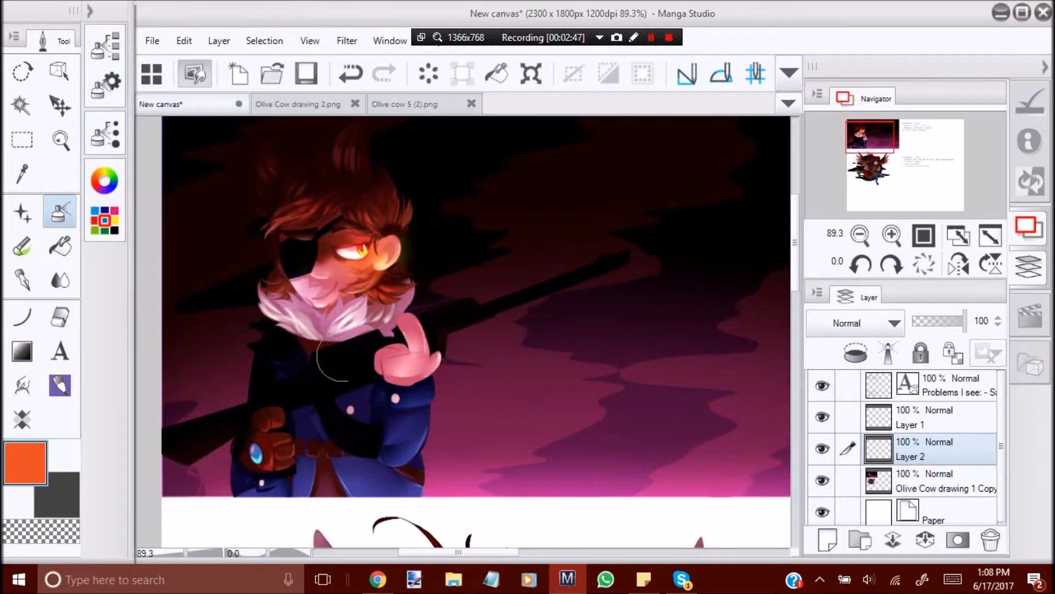
Set the blending mode of Layer 2 to Add (Glow).
click(890, 323)
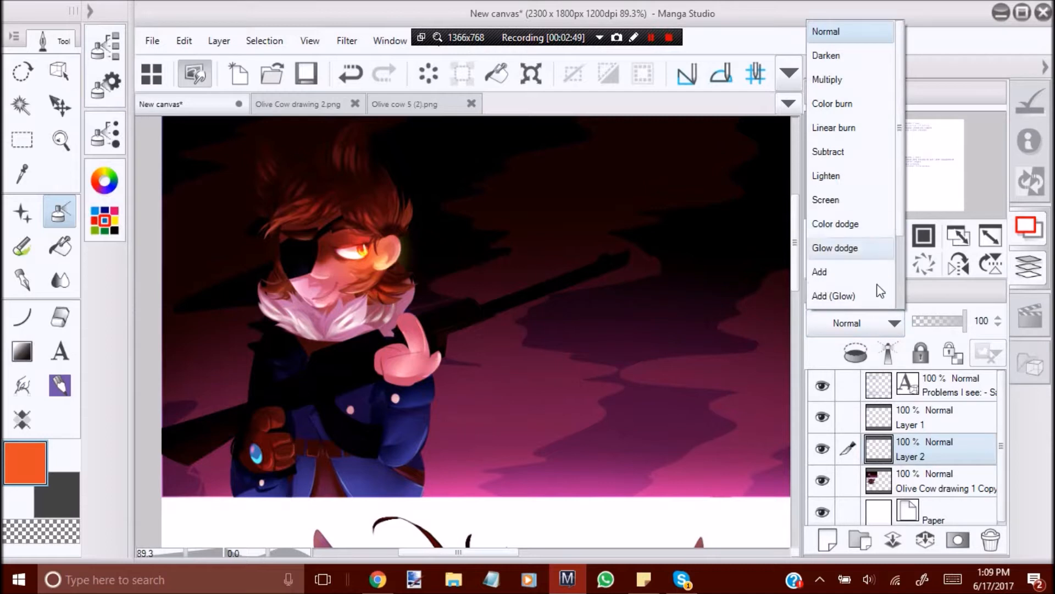
scroll(873, 265, down, 1)
click(873, 266)
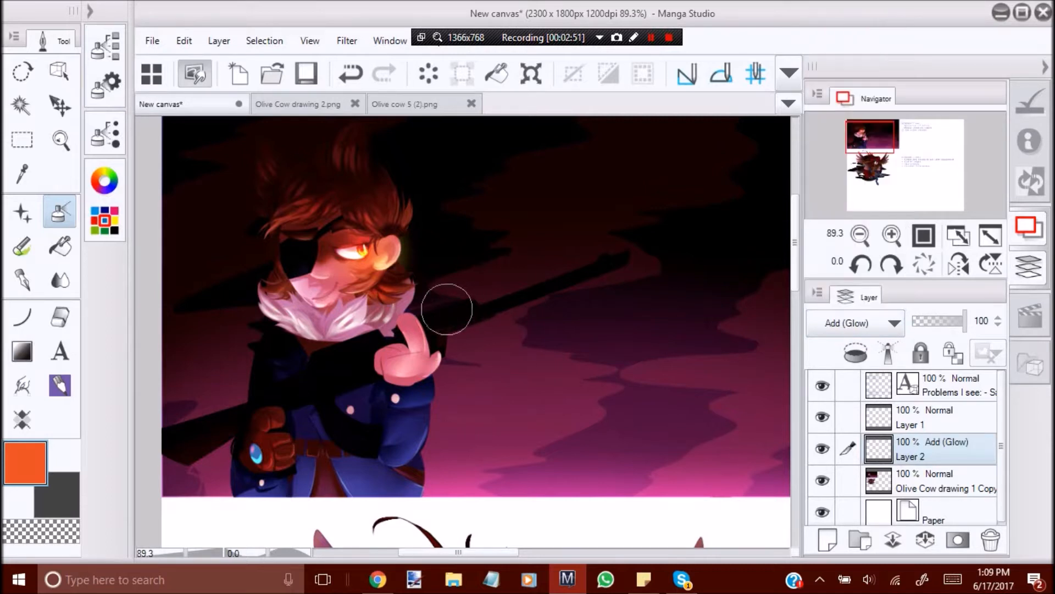
Airbrush an orange glow along the upper edge of the rifle barrel beyond the raised hand, redoing strokes until clean.
mouse_move(419, 312)
mouse_down()
mouse_move(472, 299)
mouse_move(443, 319)
mouse_move(451, 306)
mouse_move(489, 305)
mouse_move(593, 256)
mouse_up()
key(ctrl+z)
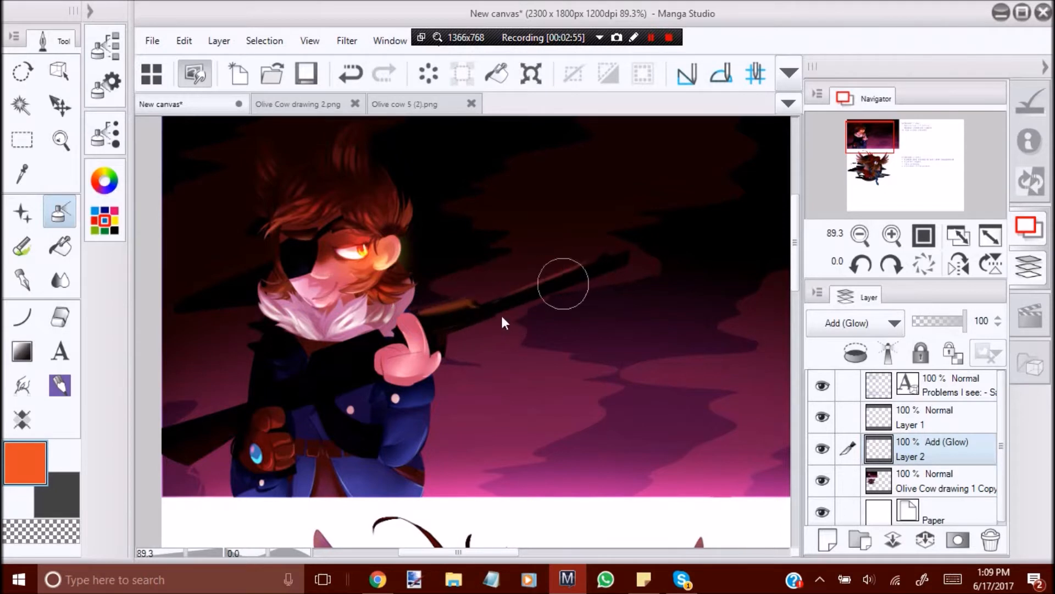
key(ctrl+z)
drag(479, 307, 591, 264)
key(ctrl+z)
drag(478, 308, 593, 257)
key(ctrl+z)
drag(480, 308, 598, 257)
key(ctrl+z)
drag(479, 306, 601, 258)
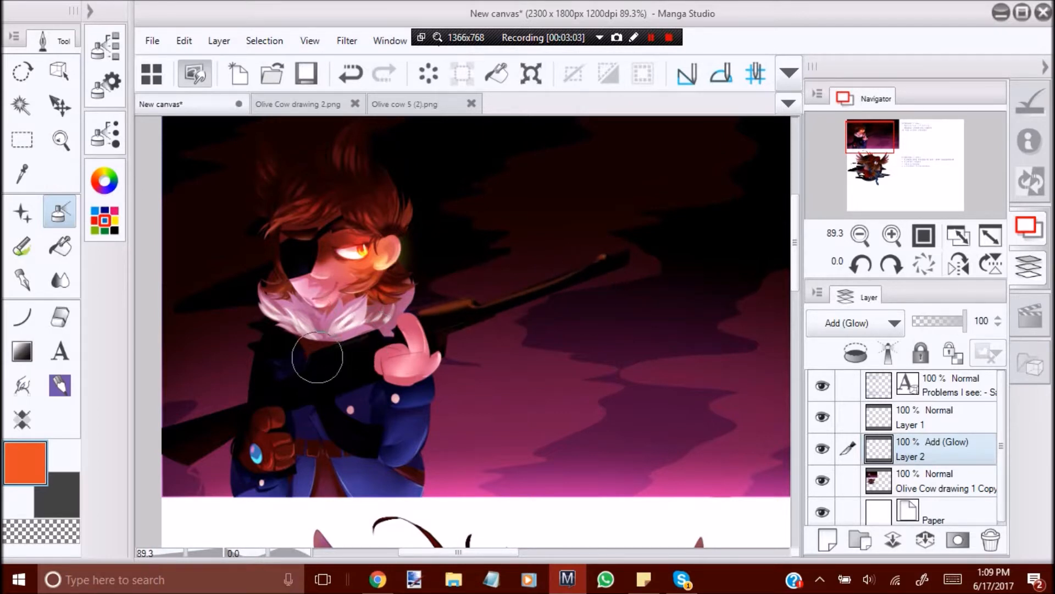
Paint orange glow along the rifle's upper edge across the chest and down to the stock.
key(ctrl+z)
mouse_move(375, 340)
mouse_down()
mouse_move(327, 353)
mouse_move(379, 339)
mouse_up()
key(ctrl+z)
mouse_move(268, 392)
mouse_down()
mouse_move(293, 382)
mouse_move(258, 398)
mouse_up()
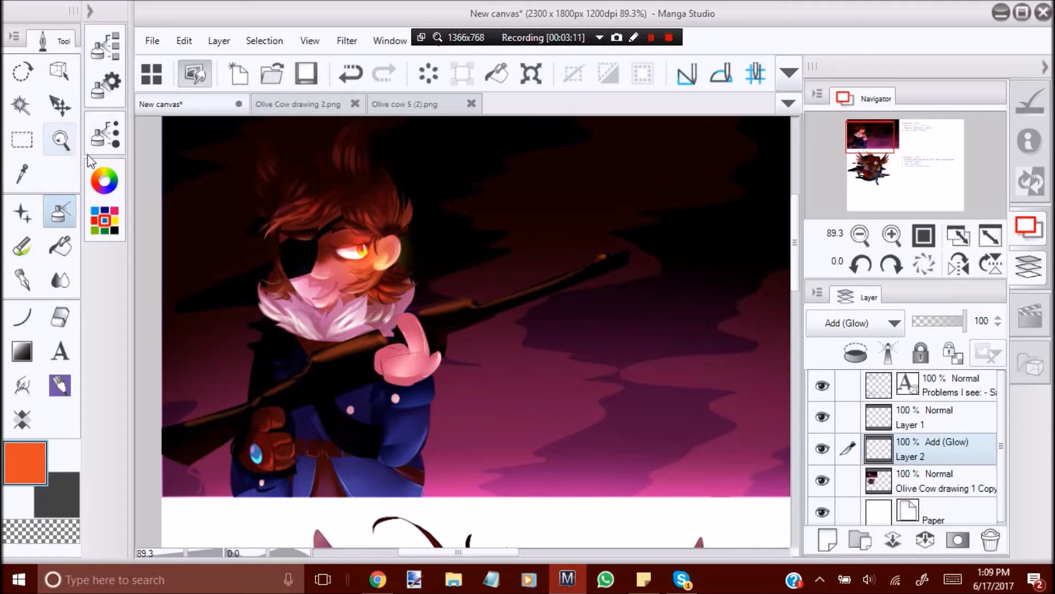
Mirror the canvas view horizontally and strengthen the orange glow on the rifle section crossing the chest, retrying strokes as needed.
click(60, 139)
click(959, 264)
drag(342, 336, 319, 341)
drag(560, 344, 589, 391)
click(59, 213)
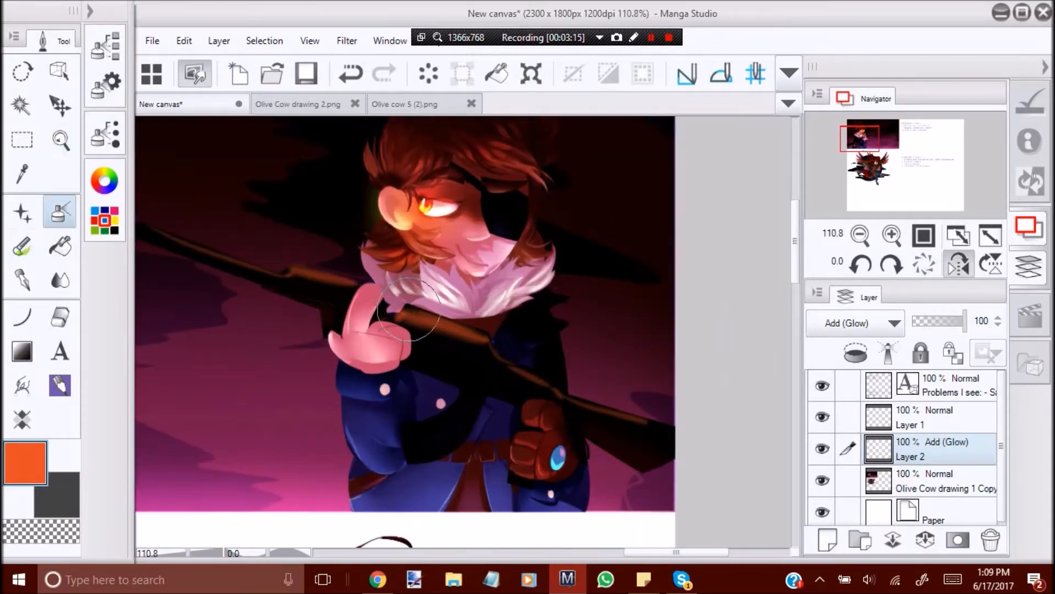
drag(407, 308, 499, 354)
key(ctrl+z)
drag(408, 309, 501, 349)
key(ctrl+z)
mouse_move(411, 308)
mouse_down()
mouse_move(497, 346)
mouse_move(514, 369)
mouse_move(491, 354)
mouse_move(510, 373)
mouse_up()
key(ctrl+z)
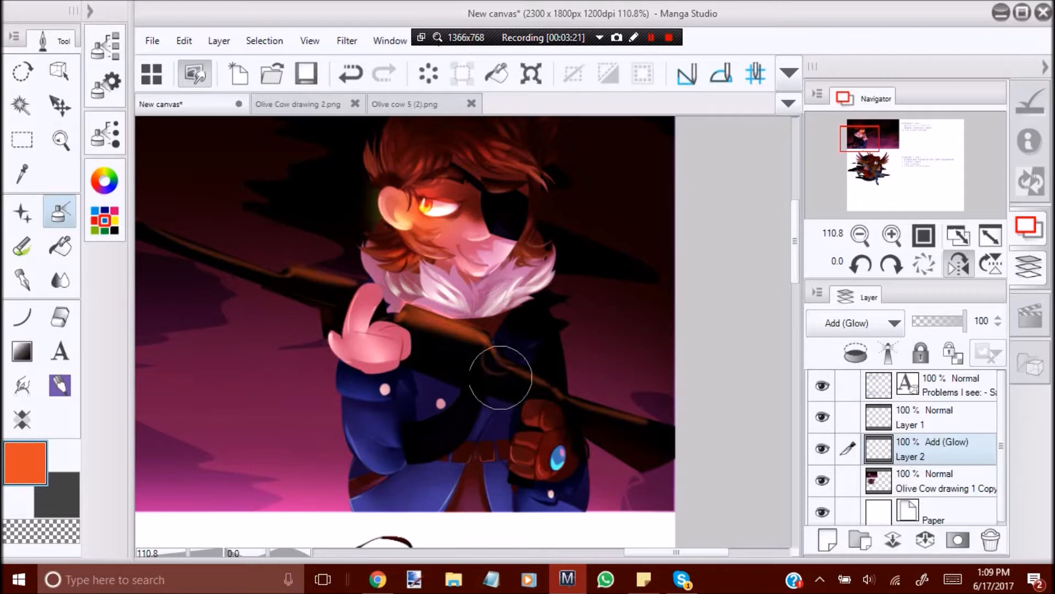
Add more orange glow to the rifle's upper edge around the raised hand and at the base of the barrel.
drag(401, 314, 382, 317)
mouse_move(355, 285)
mouse_down()
mouse_move(287, 269)
mouse_move(353, 285)
mouse_up()
drag(297, 267, 283, 275)
Return the canvas to its unmirrored view and airbrush orange glow along the rifle strap's edge, redoing strokes as needed.
click(62, 143)
click(959, 268)
drag(336, 315, 352, 336)
click(59, 213)
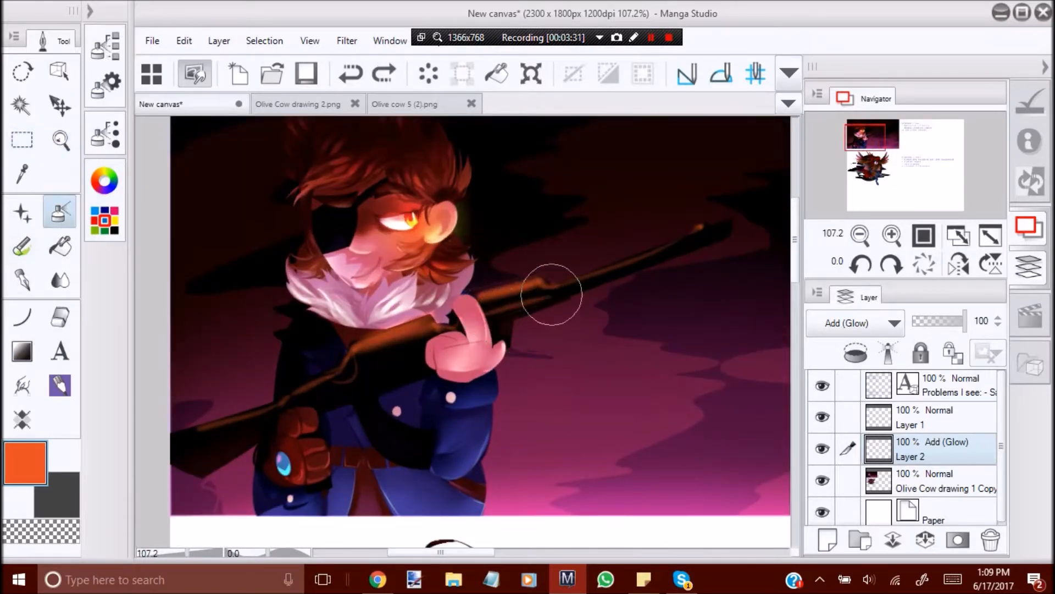
key(ctrl+z)
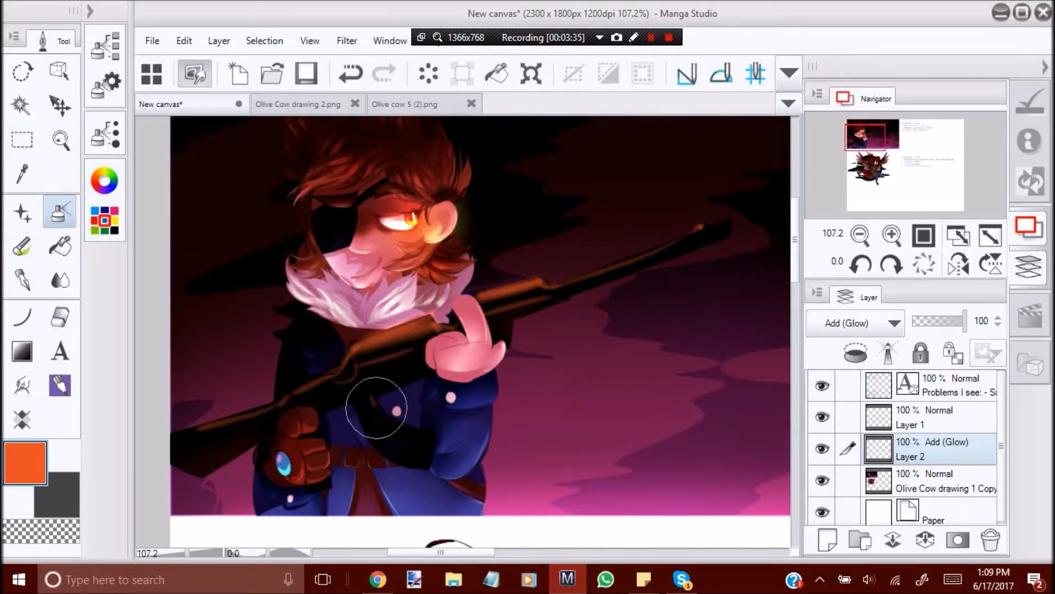
key(ctrl+z)
drag(383, 415, 432, 433)
Strengthen the orange glow along the rifle's stock and along the barrel's upper edge toward the muzzle.
drag(179, 438, 274, 410)
key(ctrl+z)
drag(204, 430, 281, 408)
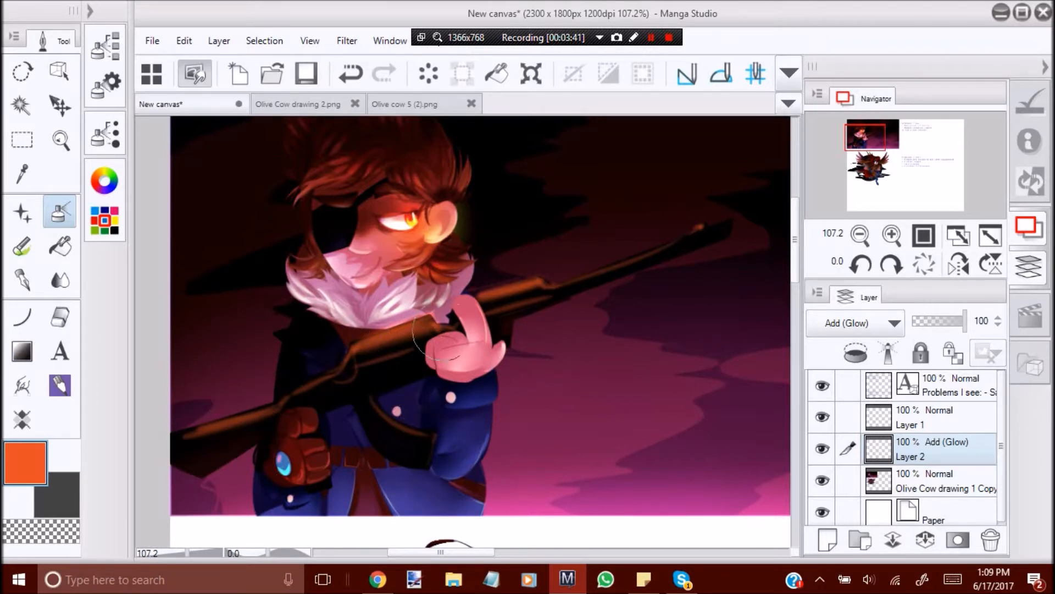
drag(566, 283, 698, 230)
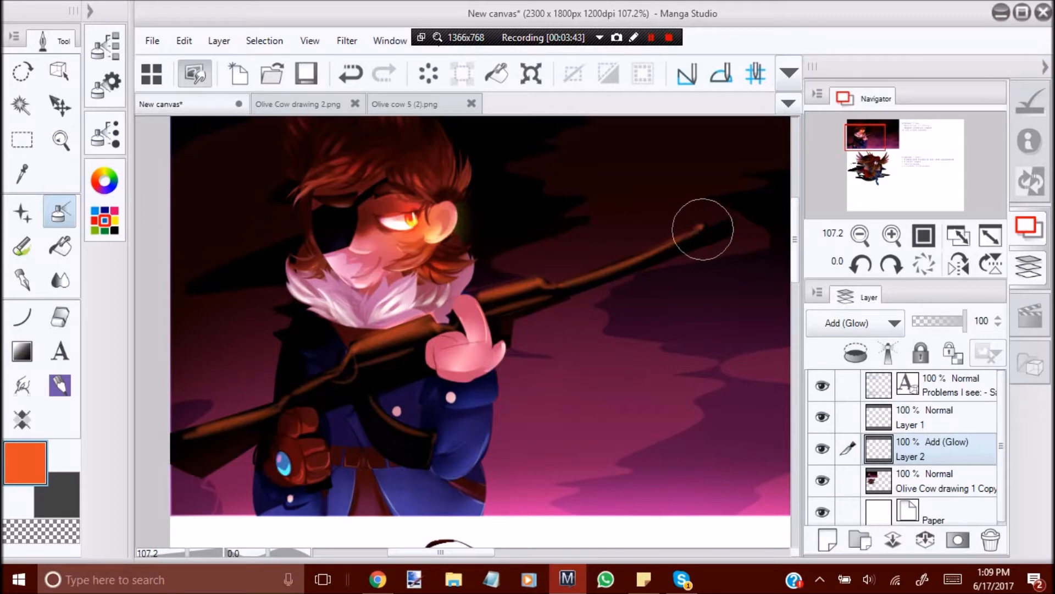
Mirror the canvas view and fade the orange glow along the whole rifle with the Soft eraser at brush size 91.8.
click(60, 139)
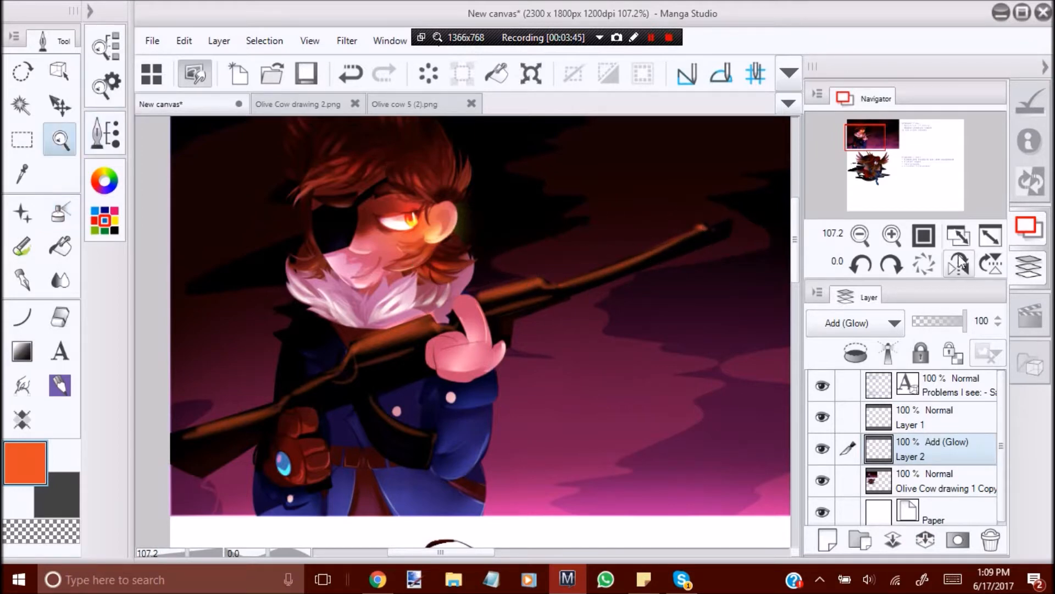
click(959, 263)
alt+click(328, 299)
click(494, 336)
click(60, 317)
click(113, 91)
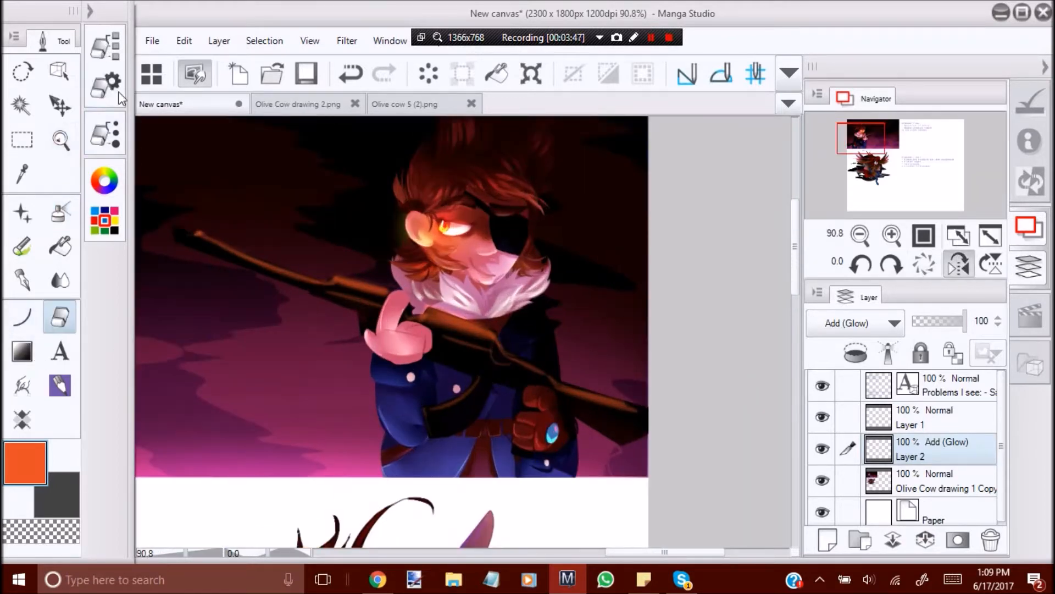
drag(227, 372, 233, 373)
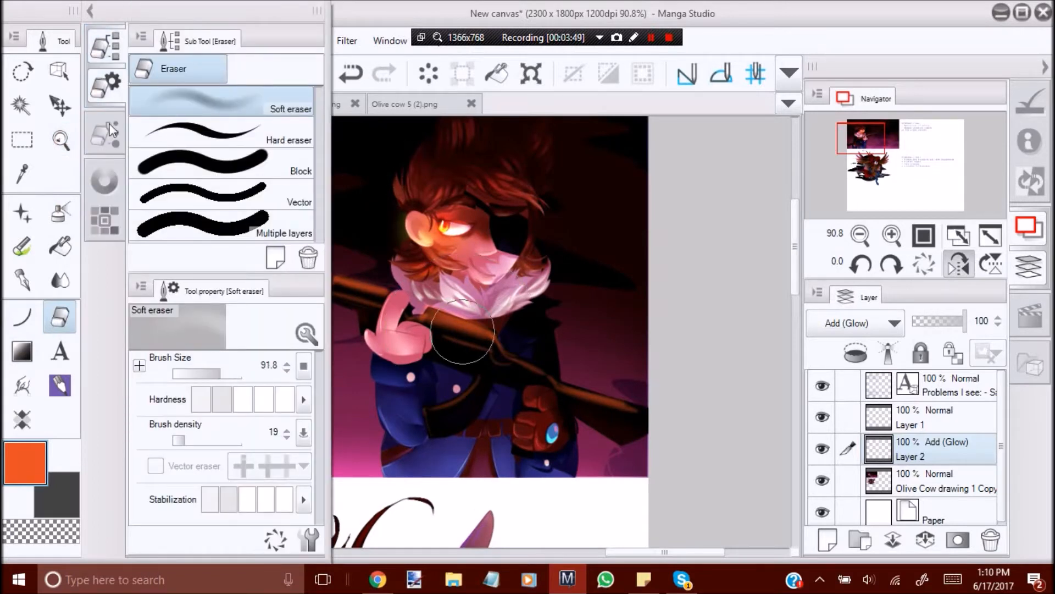
mouse_move(288, 300)
mouse_down()
mouse_move(207, 251)
mouse_move(196, 257)
mouse_move(285, 293)
mouse_move(202, 260)
mouse_up()
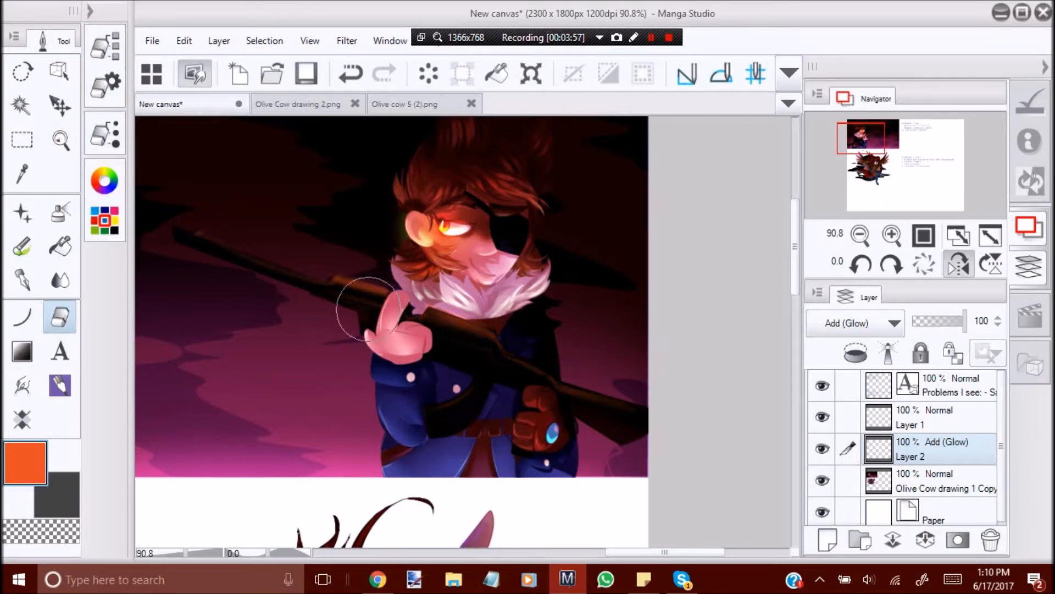
Unmirror the view and slightly adjust the glow layer with a tonal correction.
click(947, 269)
click(60, 140)
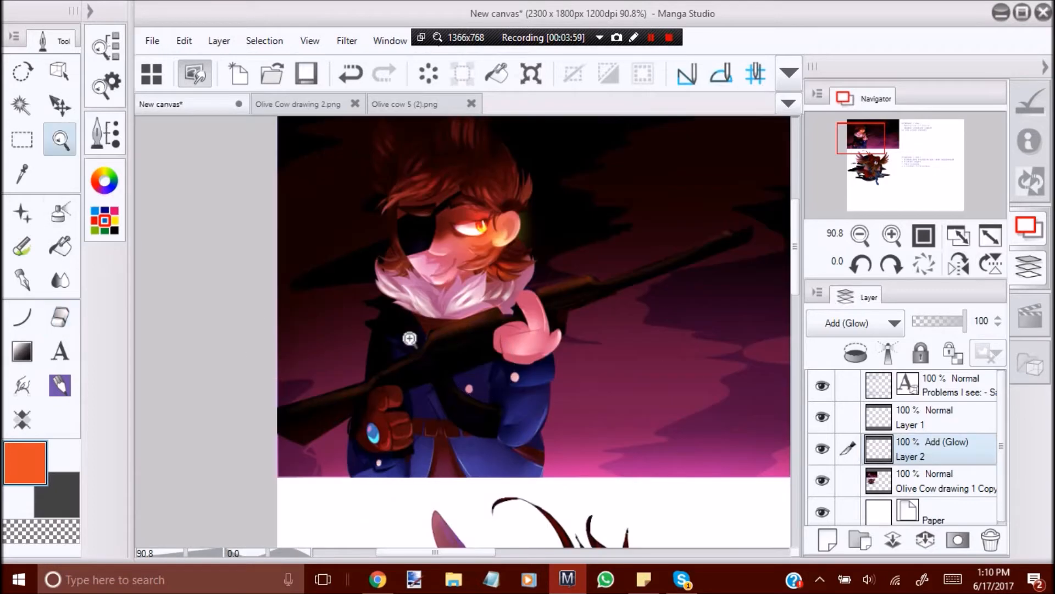
drag(408, 339, 393, 379)
drag(520, 322, 528, 287)
click(186, 41)
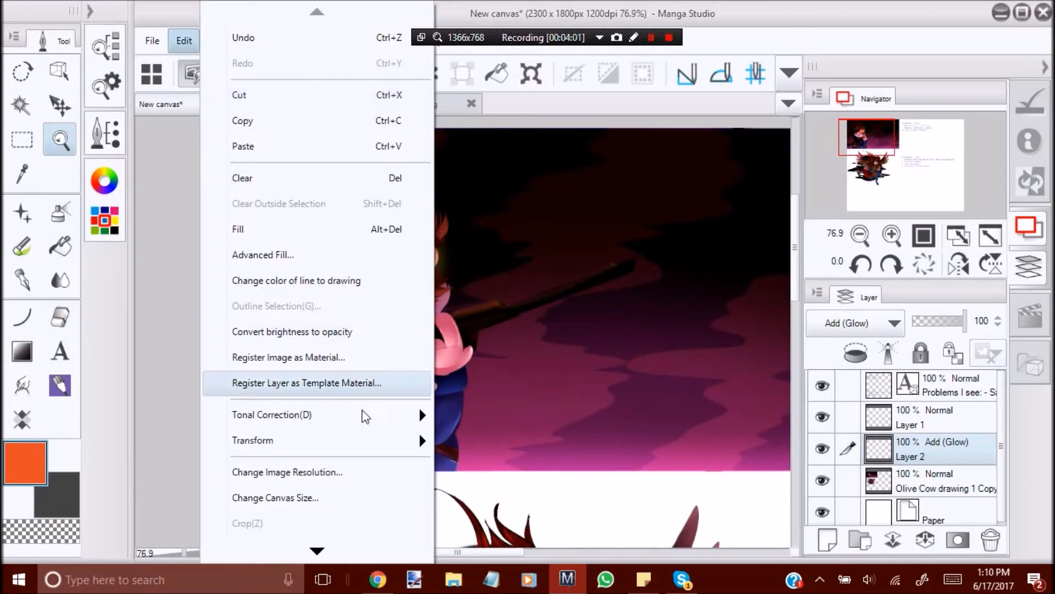
mouse_move(418, 406)
click(516, 231)
mouse_move(648, 177)
mouse_down()
mouse_move(625, 176)
mouse_move(671, 183)
mouse_move(651, 180)
mouse_up()
click(895, 140)
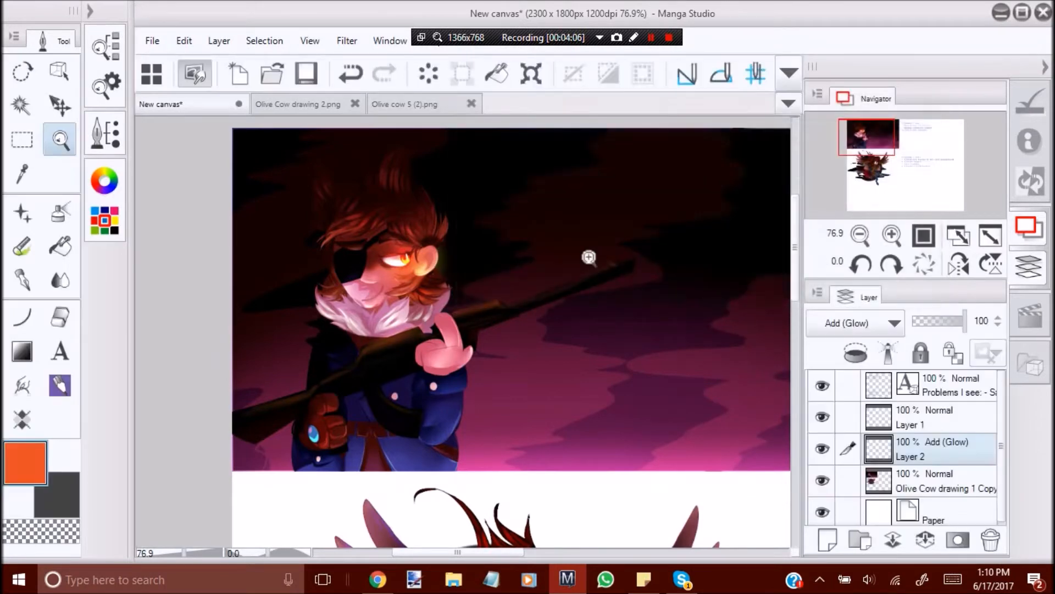
Compare the picture mirrored and with the glow layer hidden and shown, and merge the glow layer into the drawing layer below.
click(966, 269)
drag(621, 343, 651, 347)
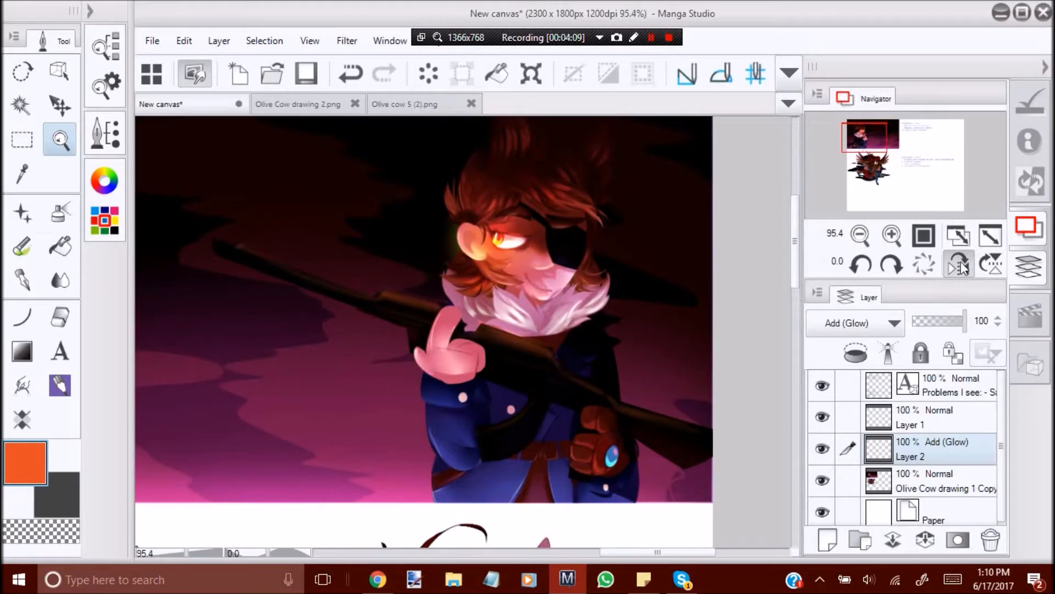
click(961, 265)
click(826, 451)
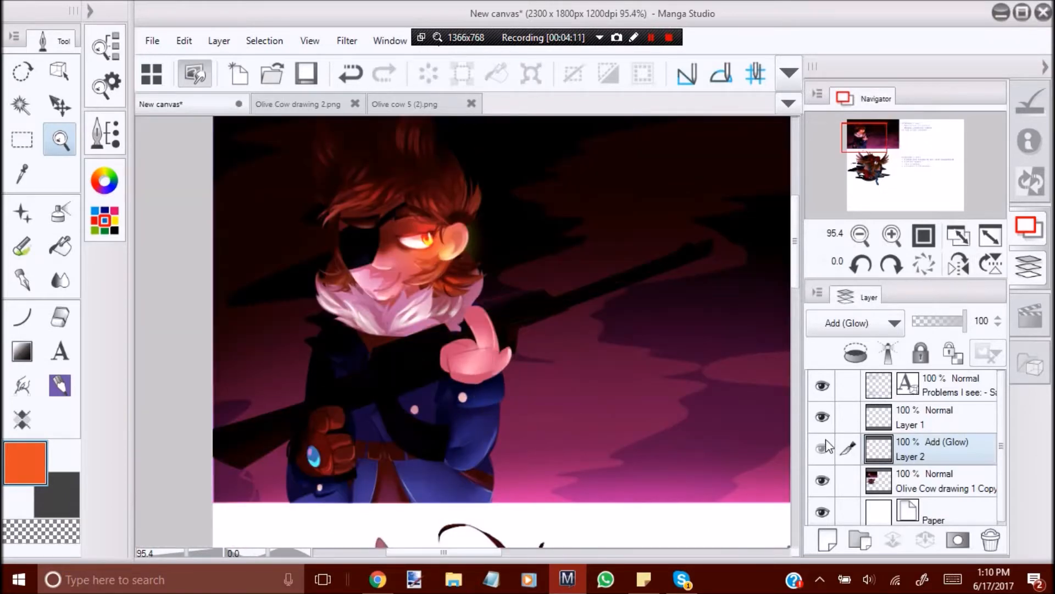
click(826, 446)
scroll(391, 295, down, 3)
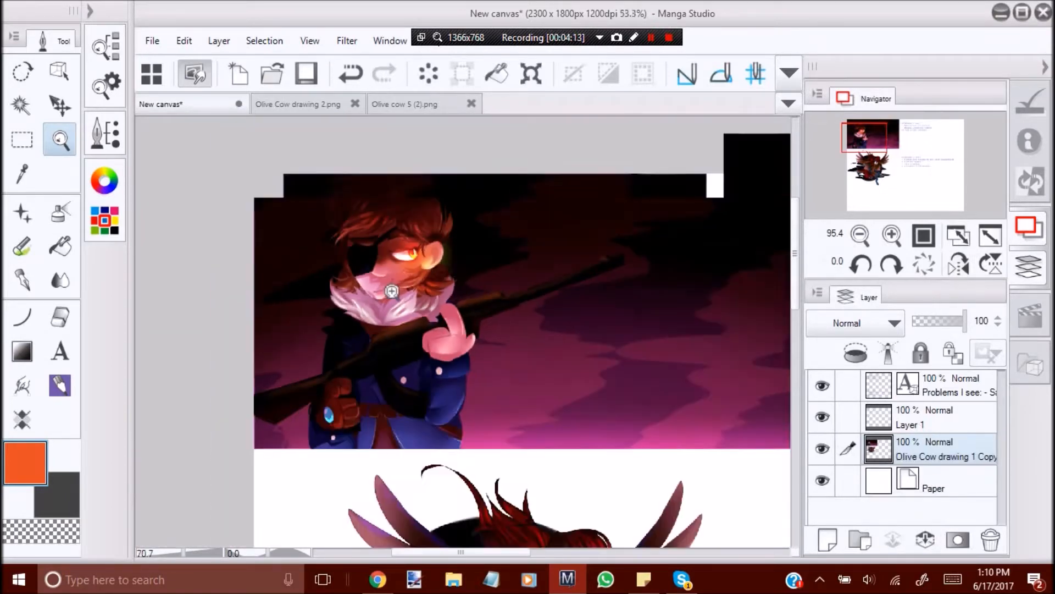
scroll(484, 298, up, 2)
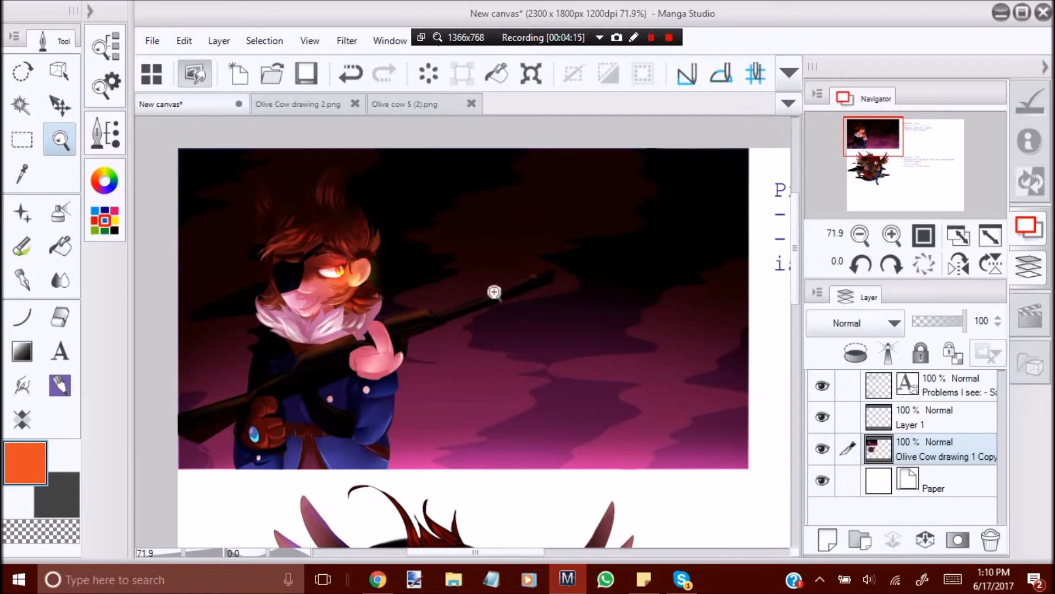
scroll(485, 337, up, 1)
scroll(485, 337, down, 3)
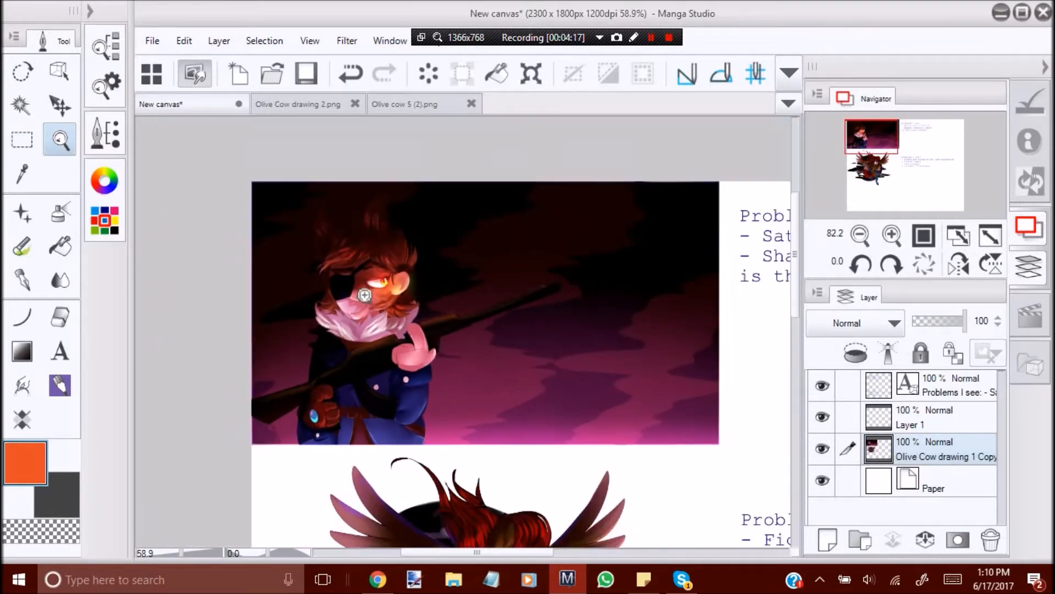
scroll(428, 308, up, 3)
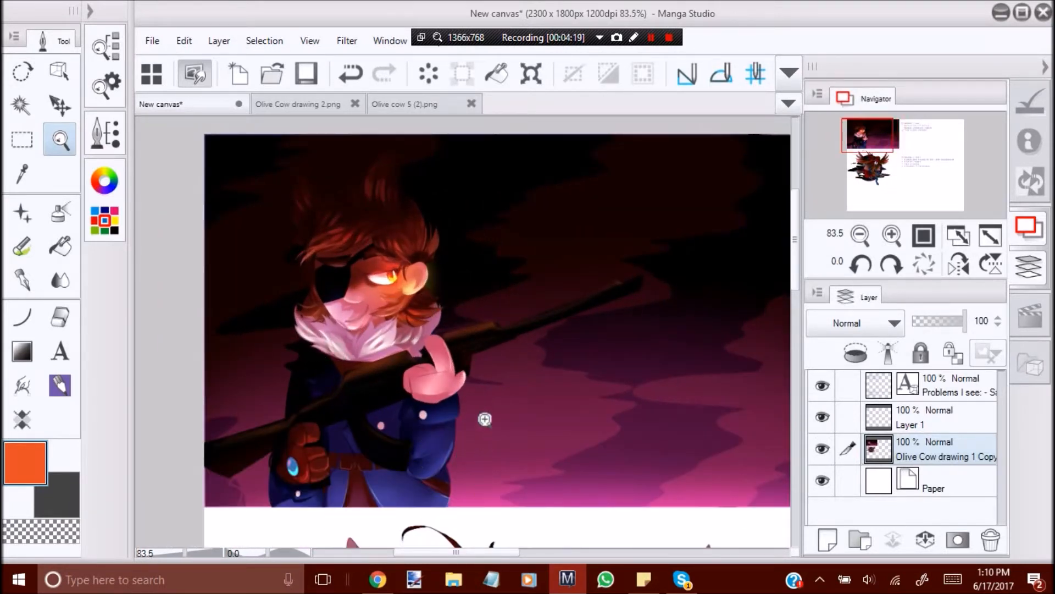
Try blending the raised finger's inner edge and selecting that area with the Auto select tool.
scroll(459, 386, up, 5)
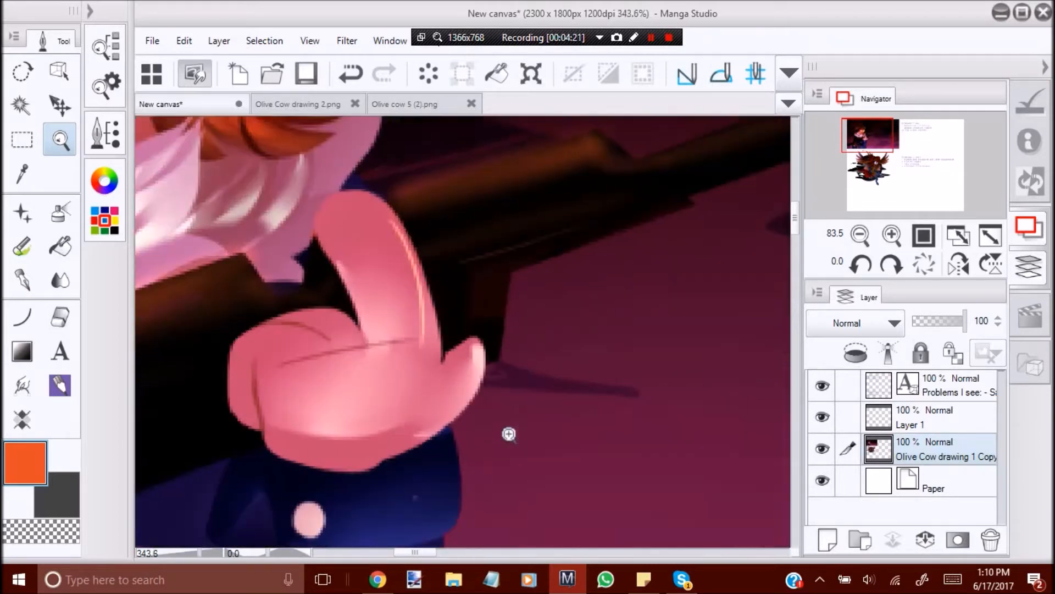
click(61, 279)
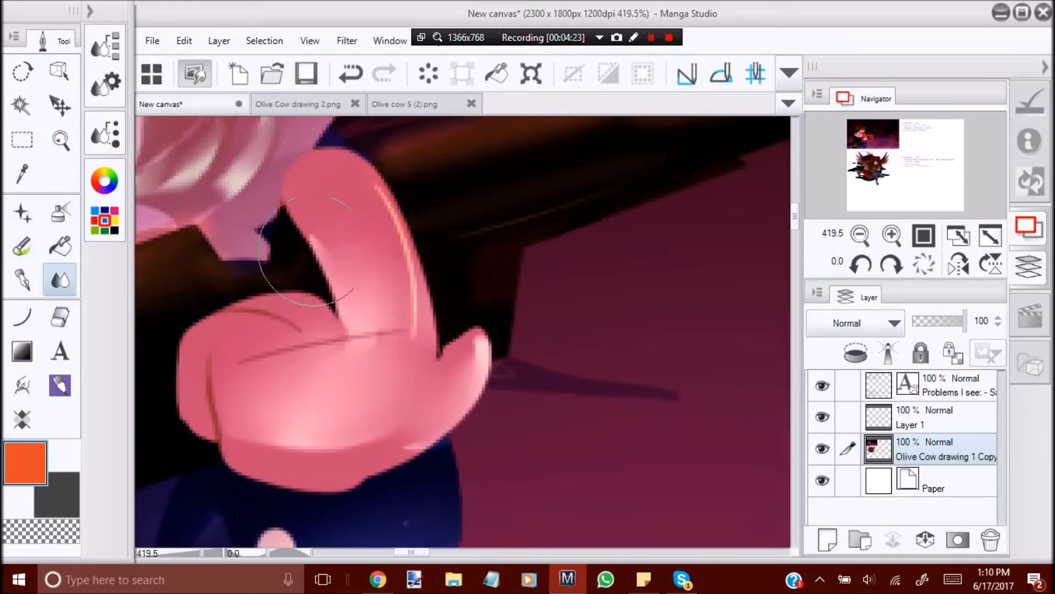
click(22, 140)
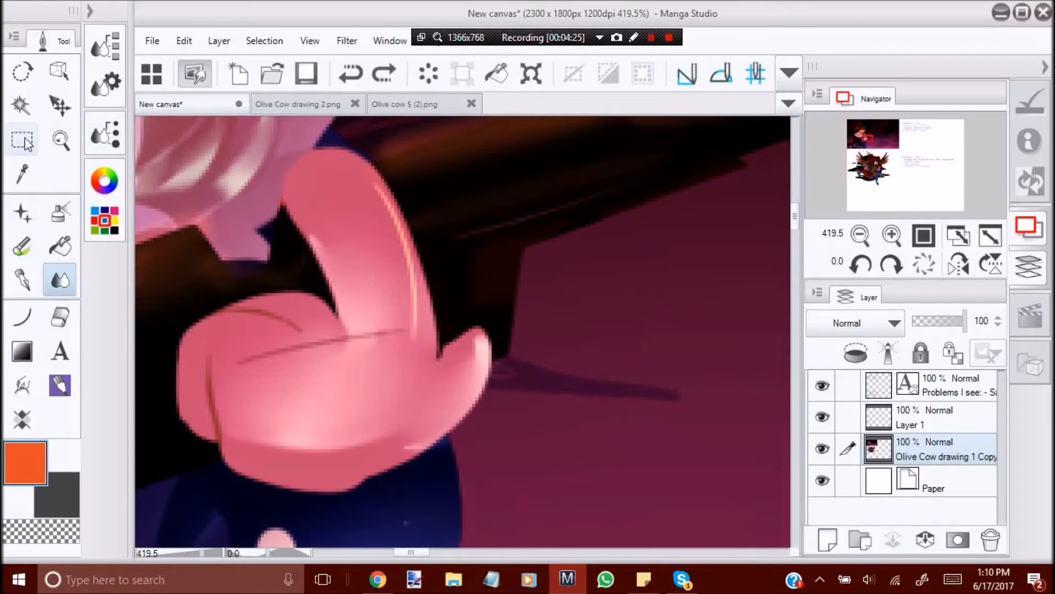
click(104, 44)
click(21, 105)
click(338, 242)
click(323, 266)
click(339, 269)
key(ctrl+d)
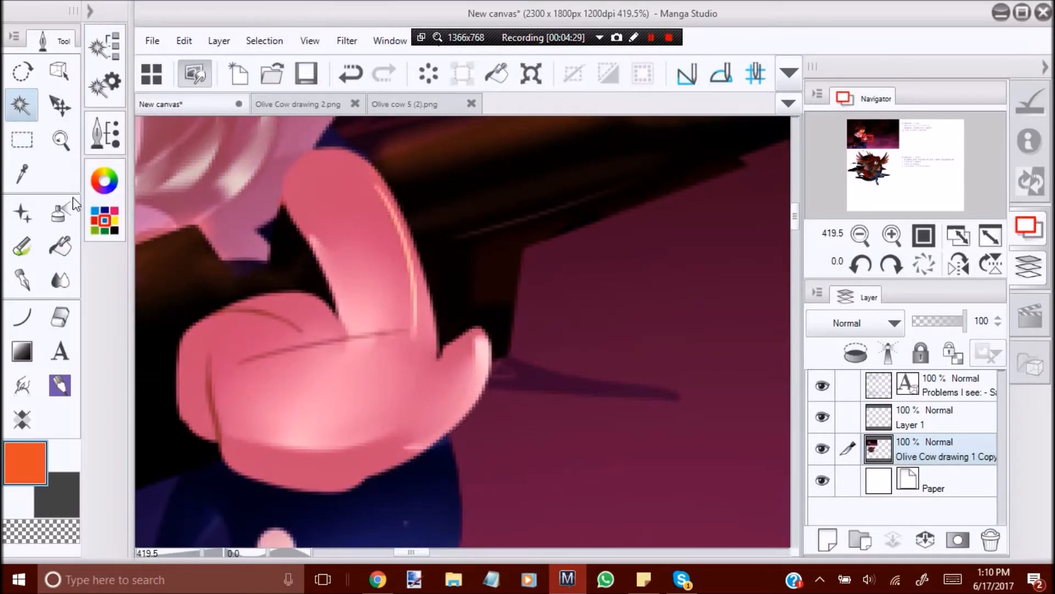
Try outlining the raised finger's inner edge with a freehand lasso selection.
click(22, 140)
click(104, 44)
click(191, 140)
drag(281, 181, 325, 265)
key(ctrl+z)
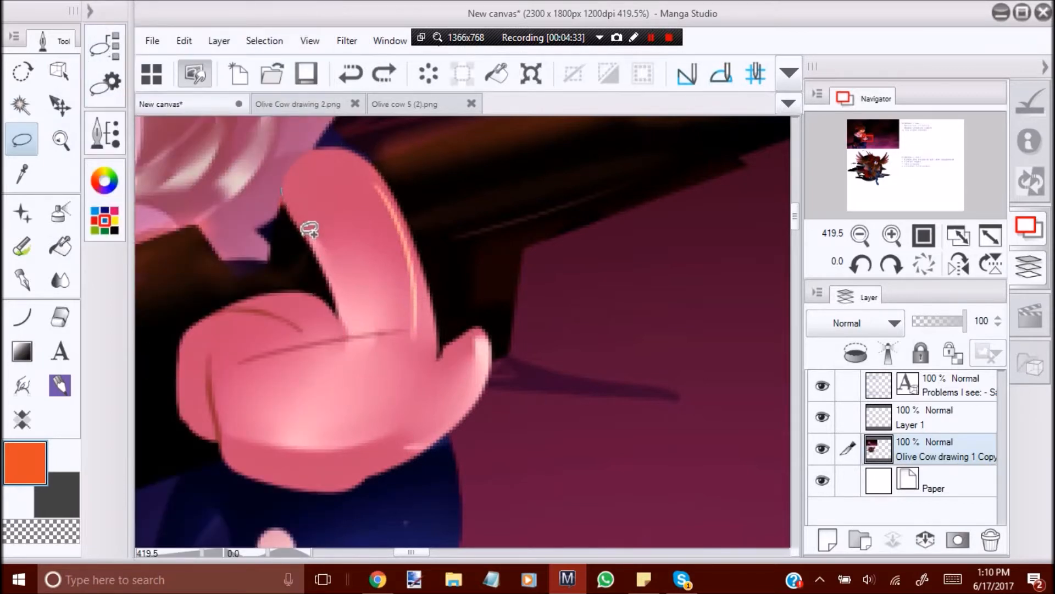
drag(298, 157, 354, 251)
key(ctrl+z)
Repaint the raised finger's inner edge with the hand's sampled pink using the pen and blend the shading.
click(22, 280)
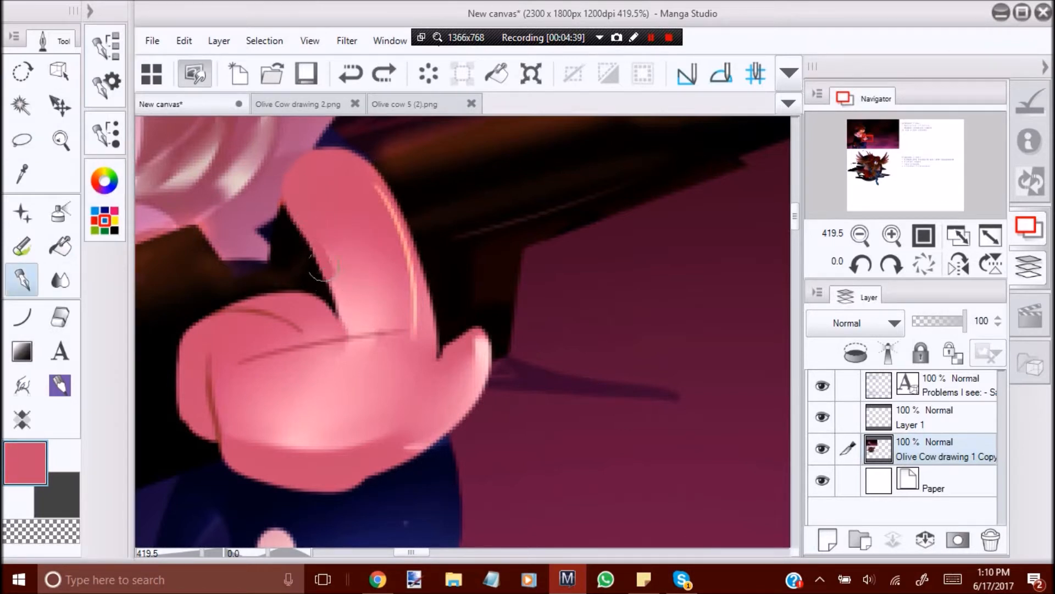
click(105, 45)
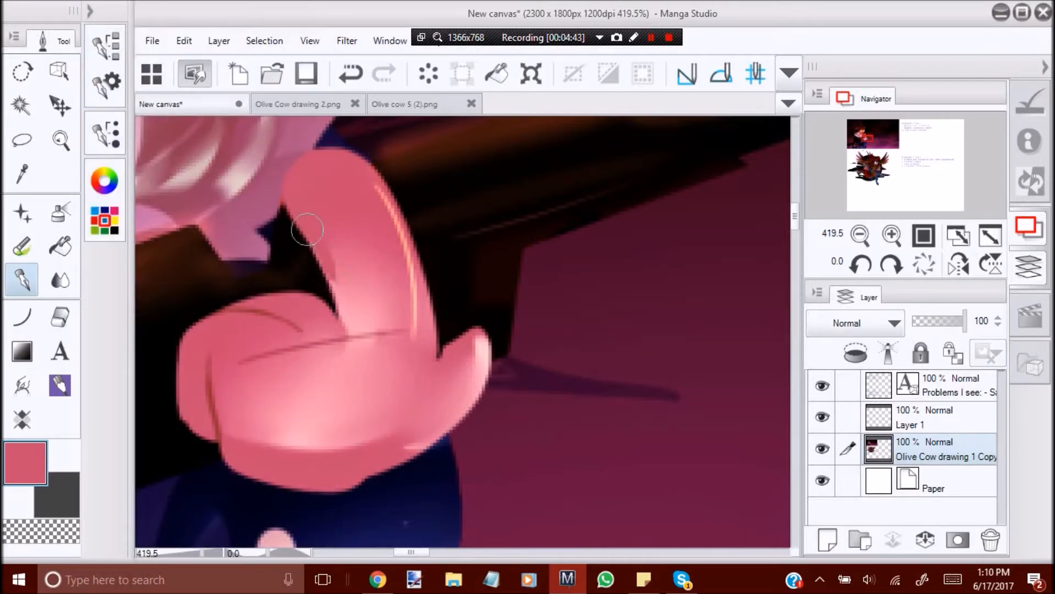
click(60, 279)
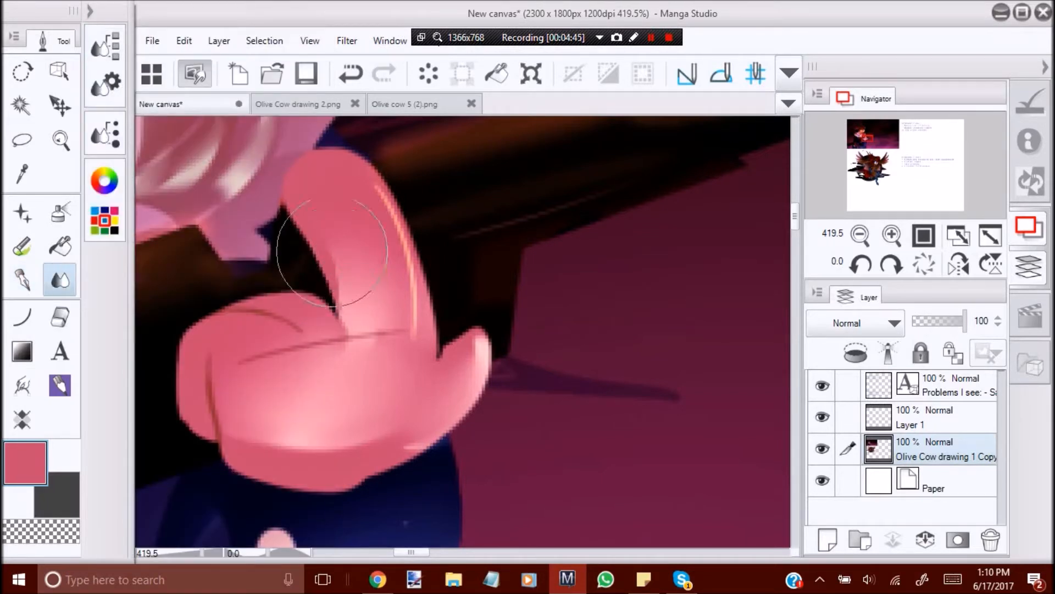
Mirror the view and clean up the hand's lower edge above the cuff with pink pen strokes and blending.
click(68, 145)
drag(397, 248, 275, 250)
click(955, 266)
drag(595, 273, 578, 369)
click(60, 280)
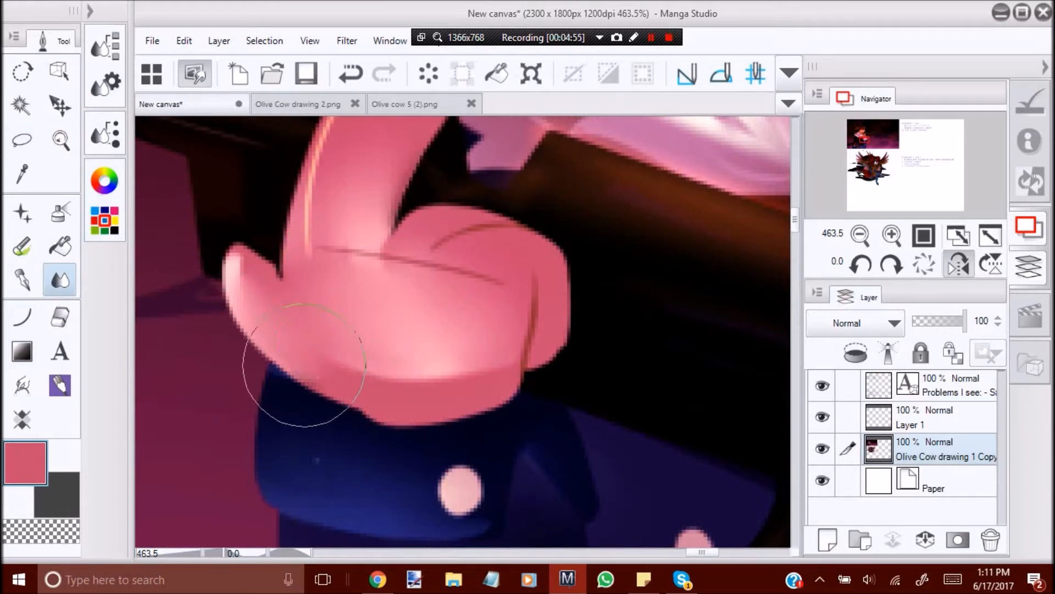
key(p)
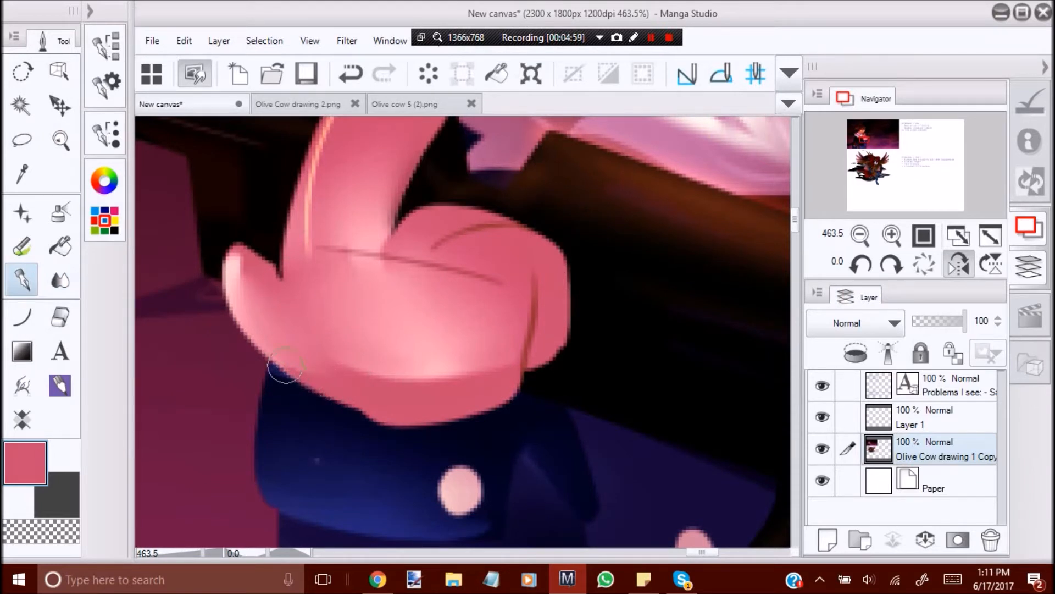
click(58, 287)
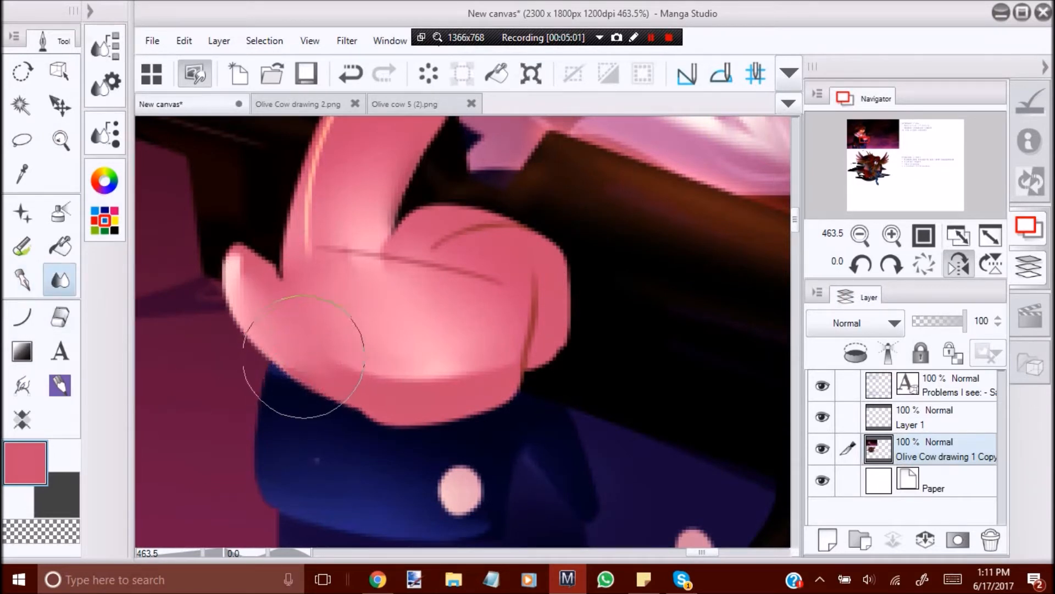
mouse_move(367, 359)
mouse_down()
mouse_move(443, 376)
mouse_move(490, 351)
mouse_up()
click(60, 142)
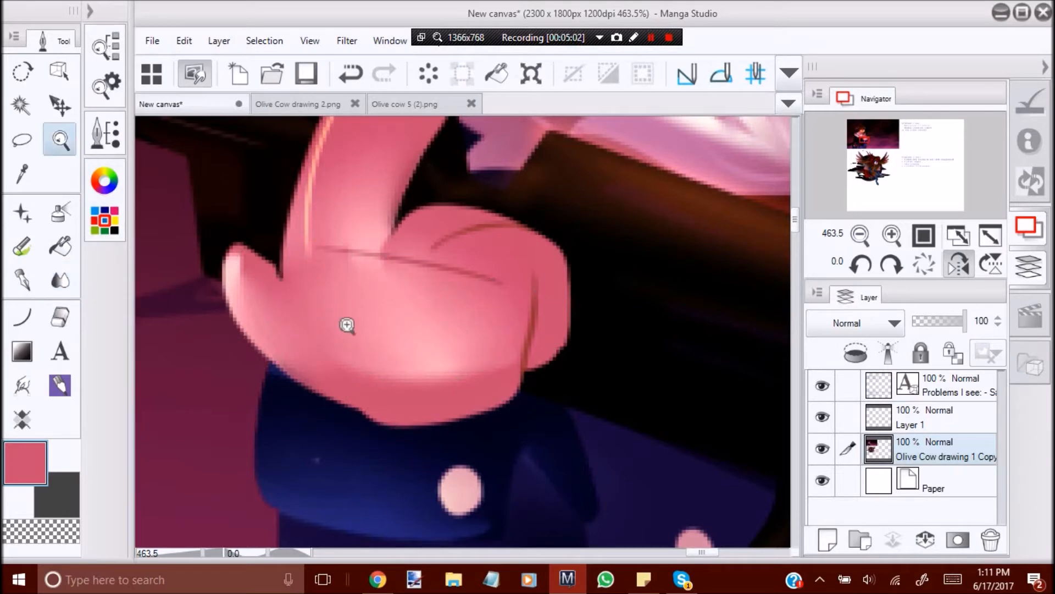
drag(389, 290, 344, 322)
key(ctrl+z)
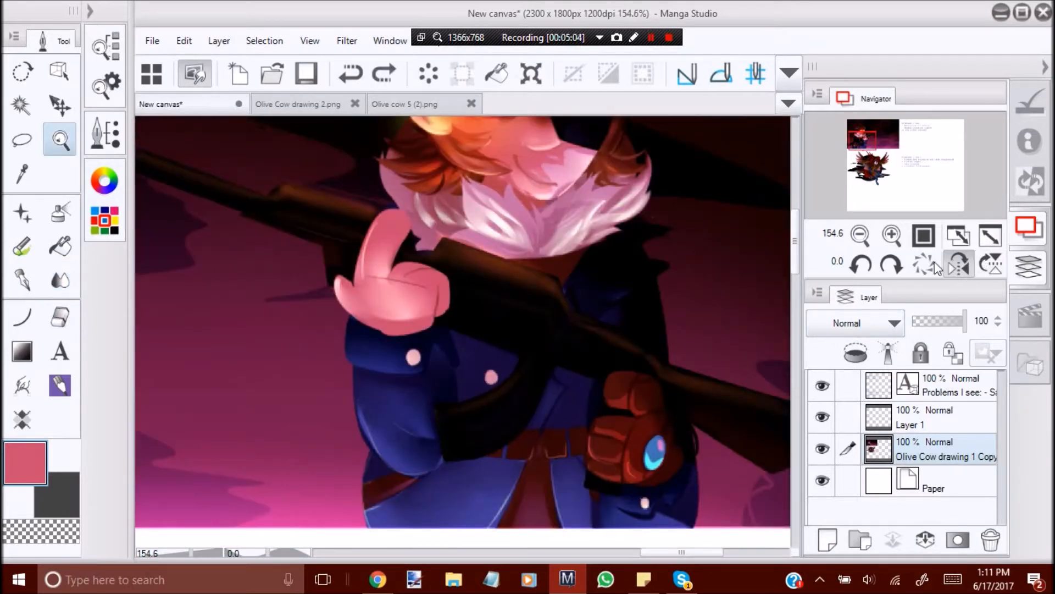
Unmirror the view and examine the retouched hand and rifle within the whole first illustration.
click(959, 264)
drag(605, 261, 622, 258)
drag(497, 332, 506, 330)
drag(415, 315, 382, 383)
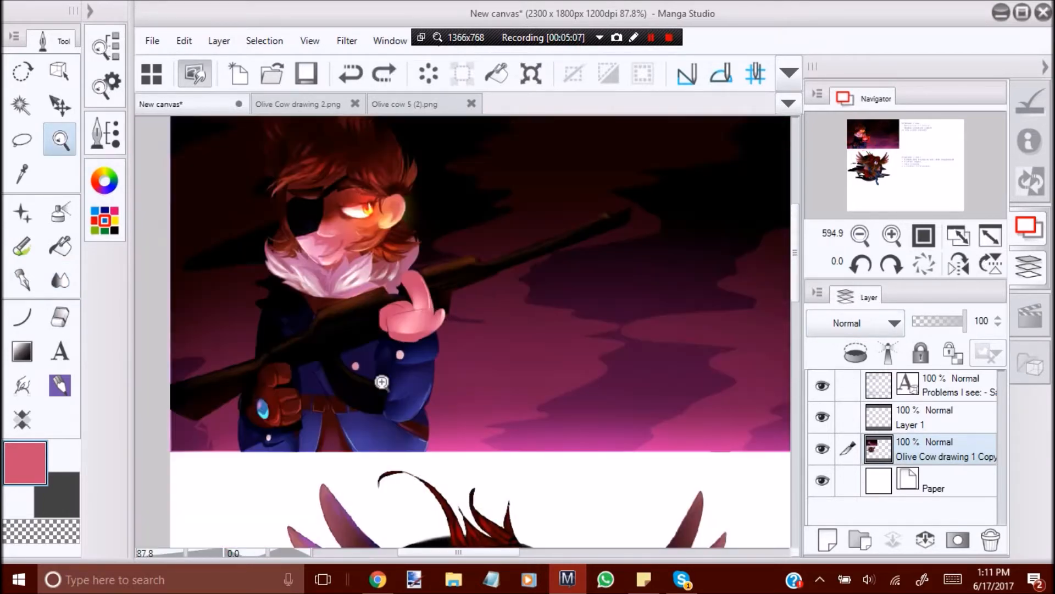
drag(275, 404, 257, 430)
drag(313, 430, 307, 431)
drag(352, 378, 376, 377)
Examine the winged character drawing below in both mirrored and normal views.
drag(398, 295, 417, 409)
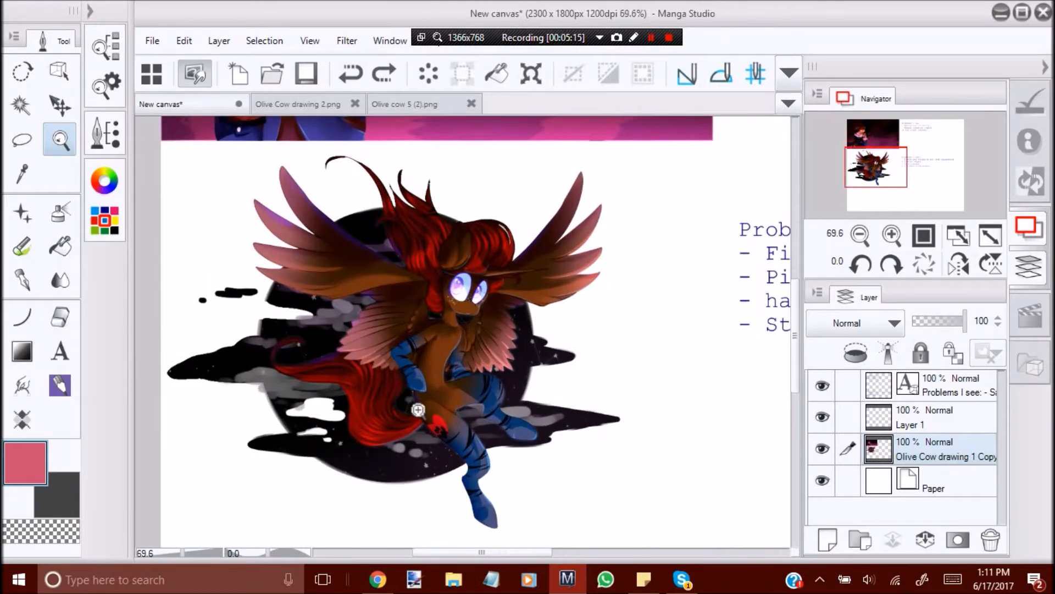
drag(405, 361, 413, 389)
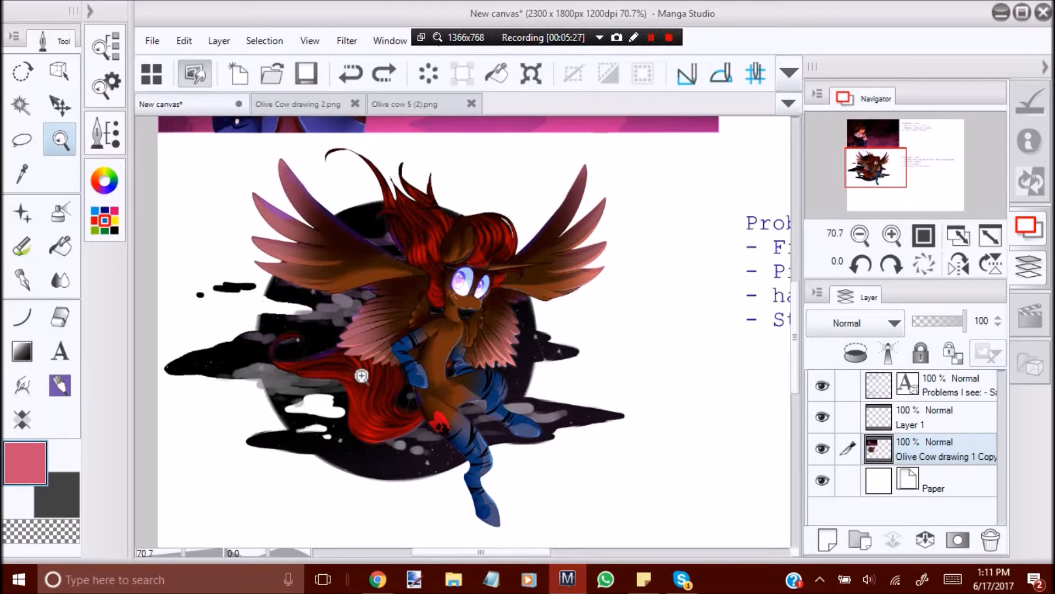
click(958, 264)
drag(355, 331, 308, 331)
drag(471, 319, 545, 319)
click(958, 266)
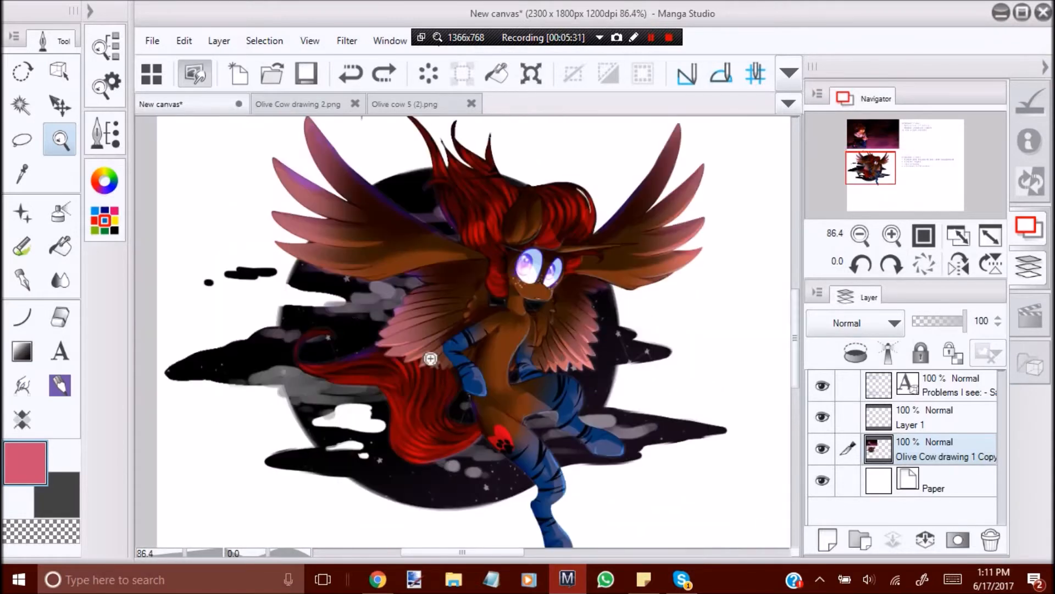
drag(345, 306, 310, 306)
drag(401, 358, 421, 358)
Try to auto-select the dark moon and cloud areas behind the winged character.
click(25, 110)
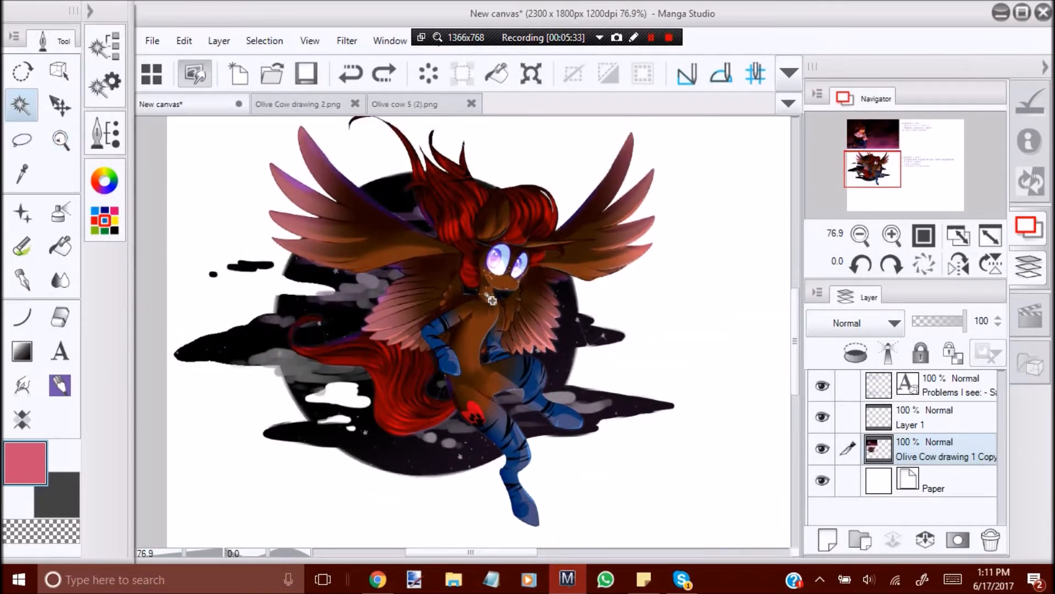
click(335, 316)
click(379, 433)
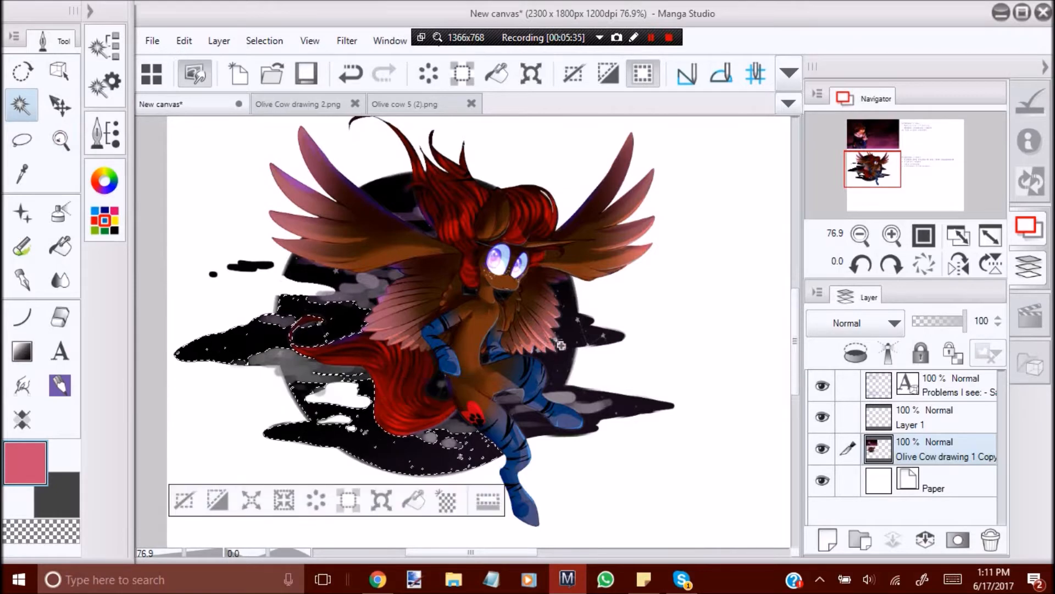
click(559, 343)
click(413, 212)
click(289, 371)
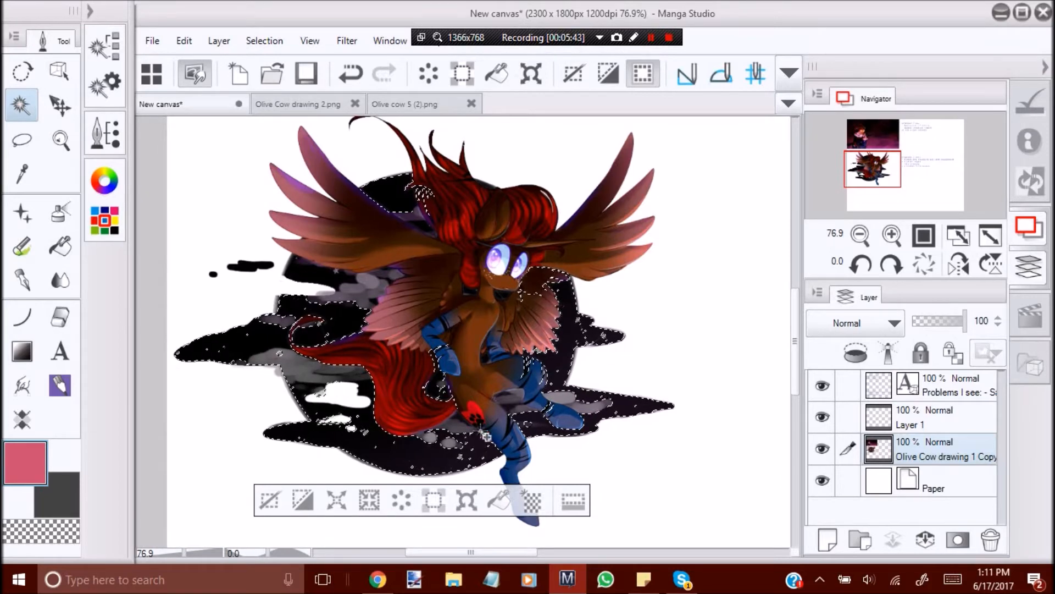
click(445, 389)
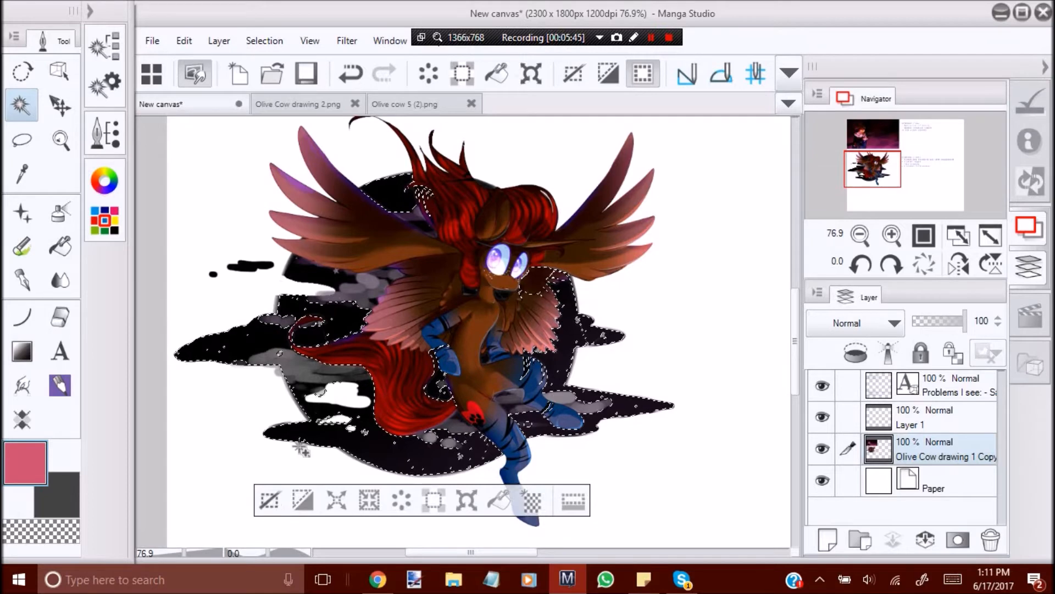
click(269, 499)
click(60, 141)
click(514, 406)
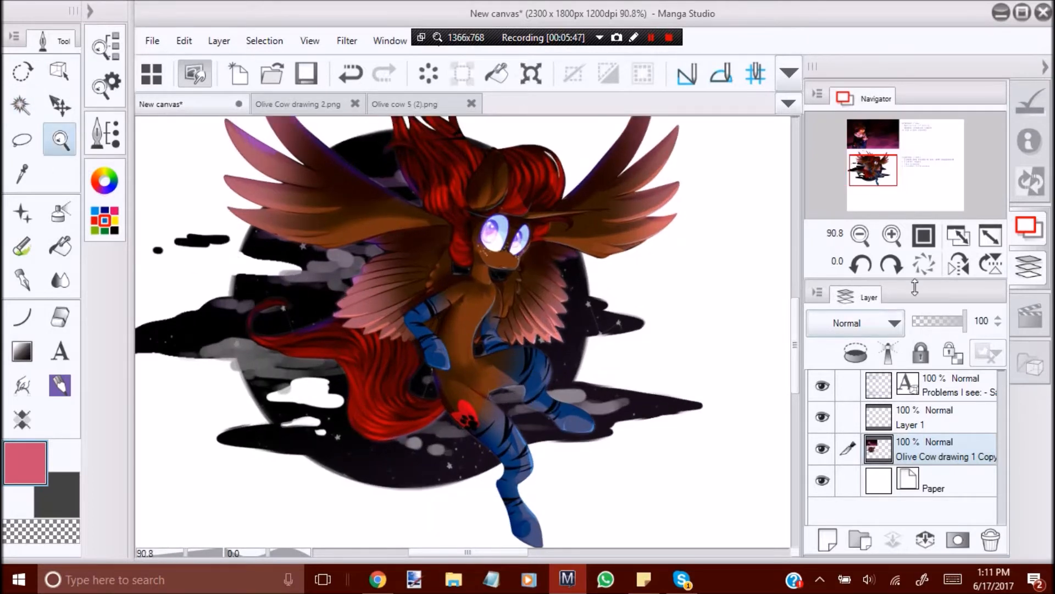
drag(695, 312, 598, 292)
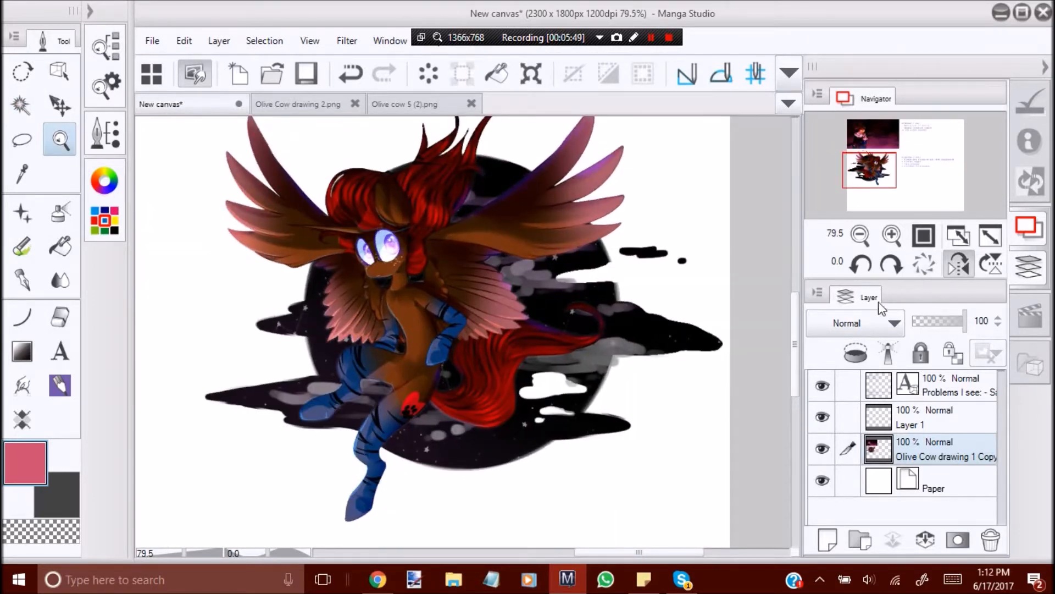
click(958, 264)
click(538, 347)
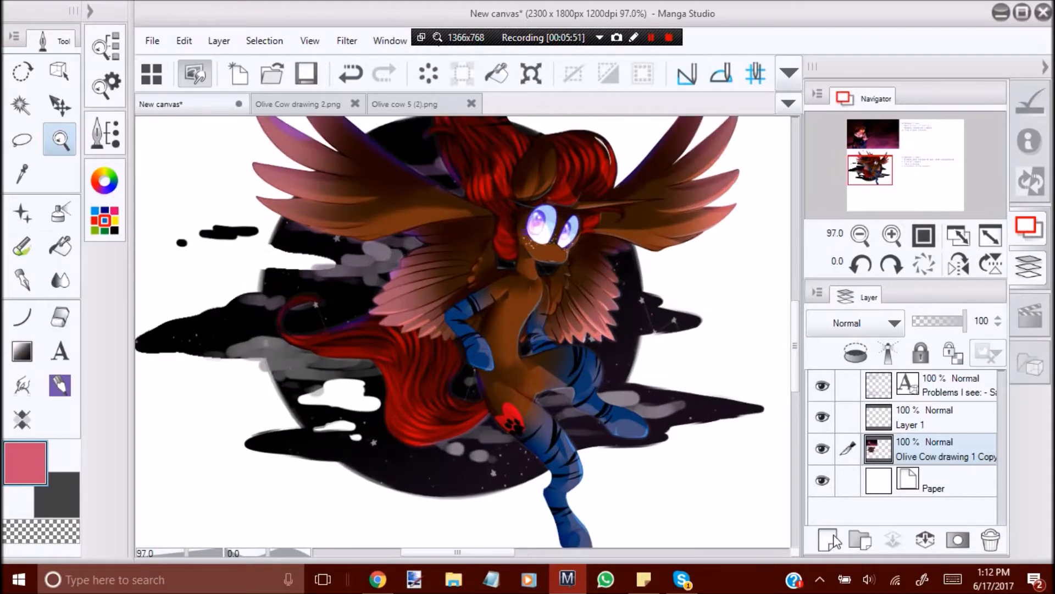
click(827, 539)
drag(517, 399, 224, 385)
click(982, 531)
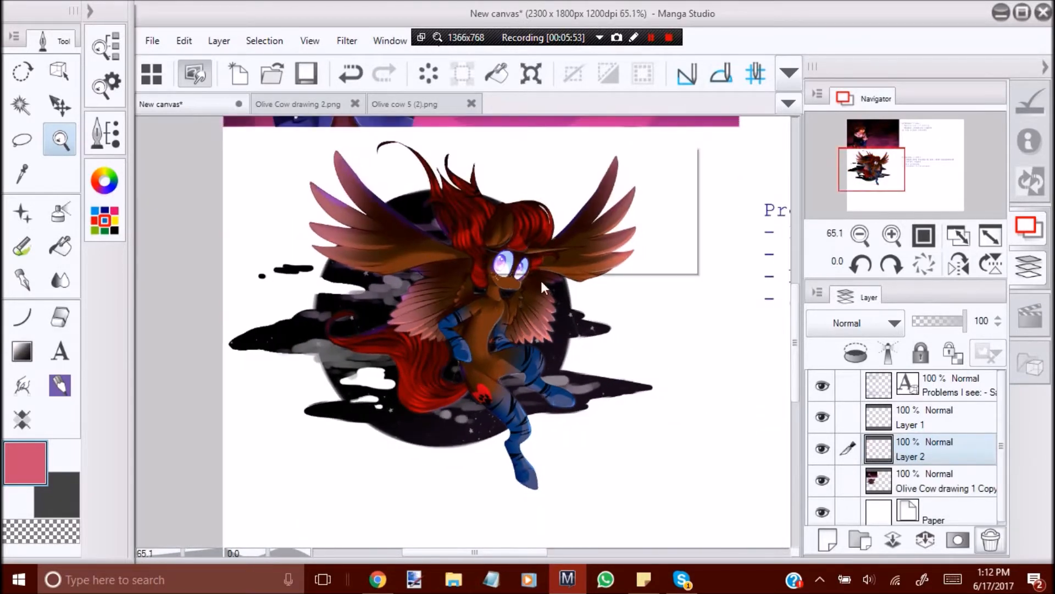
Lasso the whole winged character with its background and copy and paste it onto a separate layer.
click(522, 245)
key(m)
mouse_move(305, 154)
mouse_down()
mouse_move(259, 217)
mouse_move(281, 474)
mouse_move(607, 497)
mouse_move(676, 165)
mouse_up()
drag(418, 127, 418, 128)
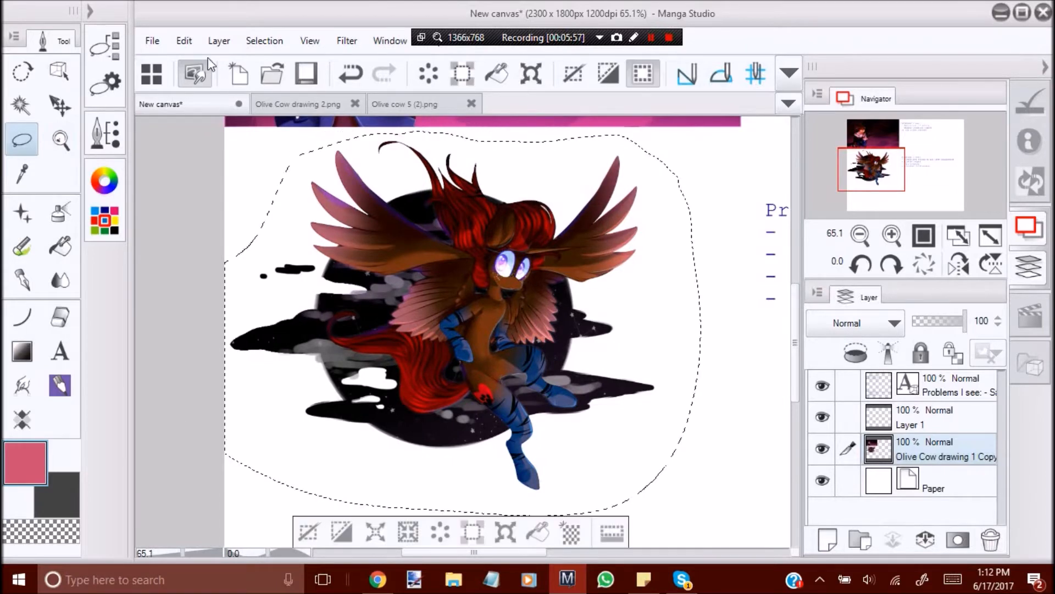
click(184, 41)
click(236, 116)
click(309, 531)
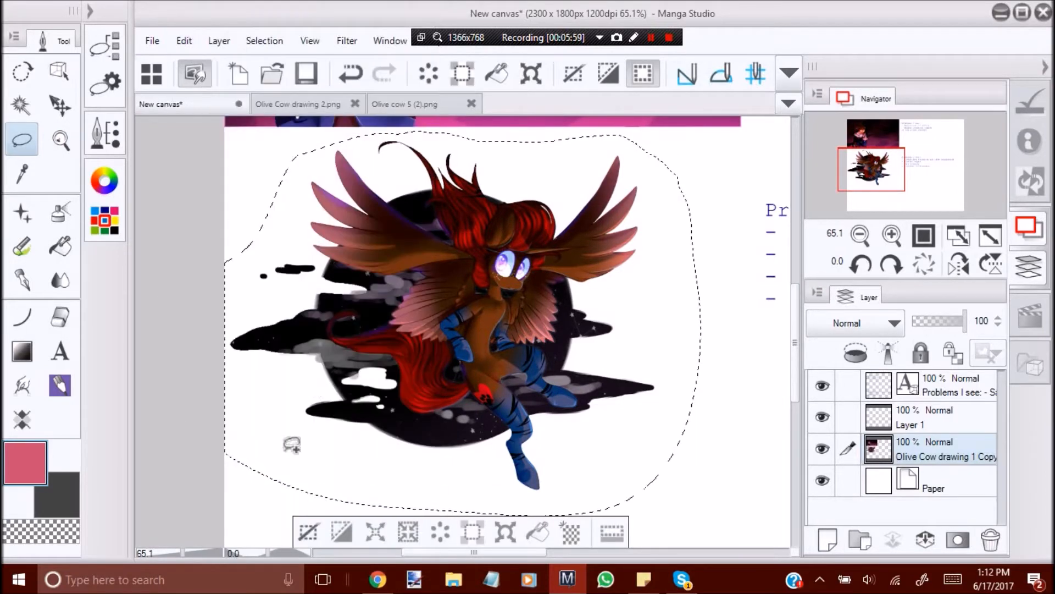
click(182, 41)
click(274, 145)
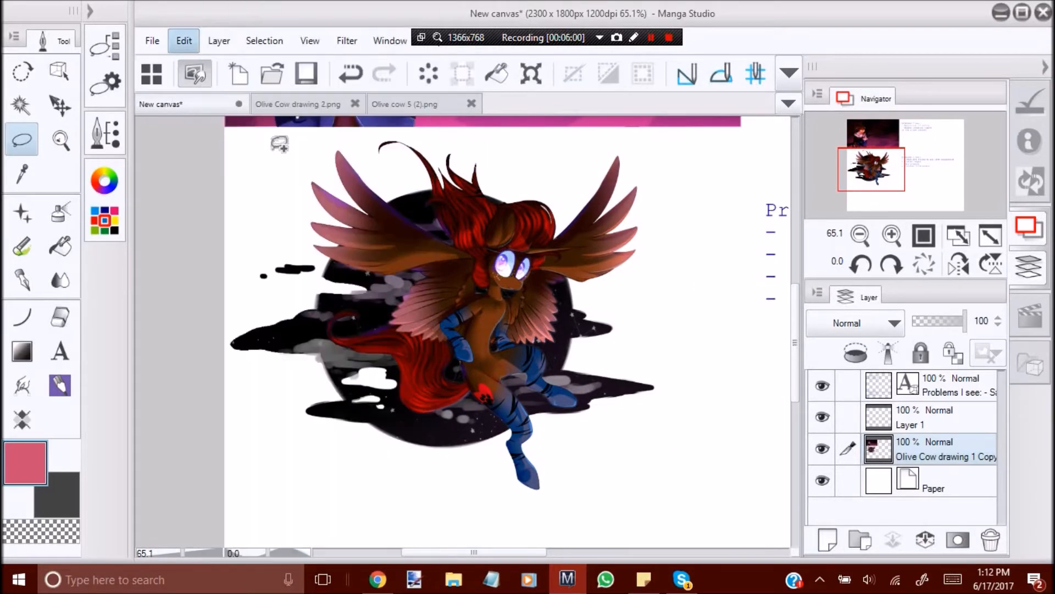
click(62, 140)
click(959, 264)
drag(599, 324, 644, 405)
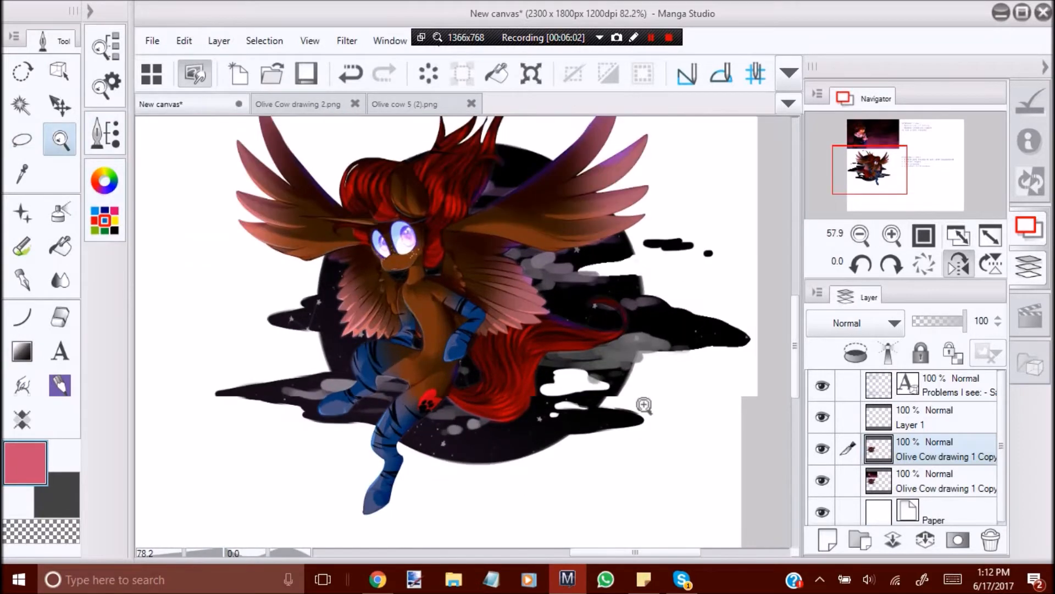
key(ctrl+shift+n)
click(855, 352)
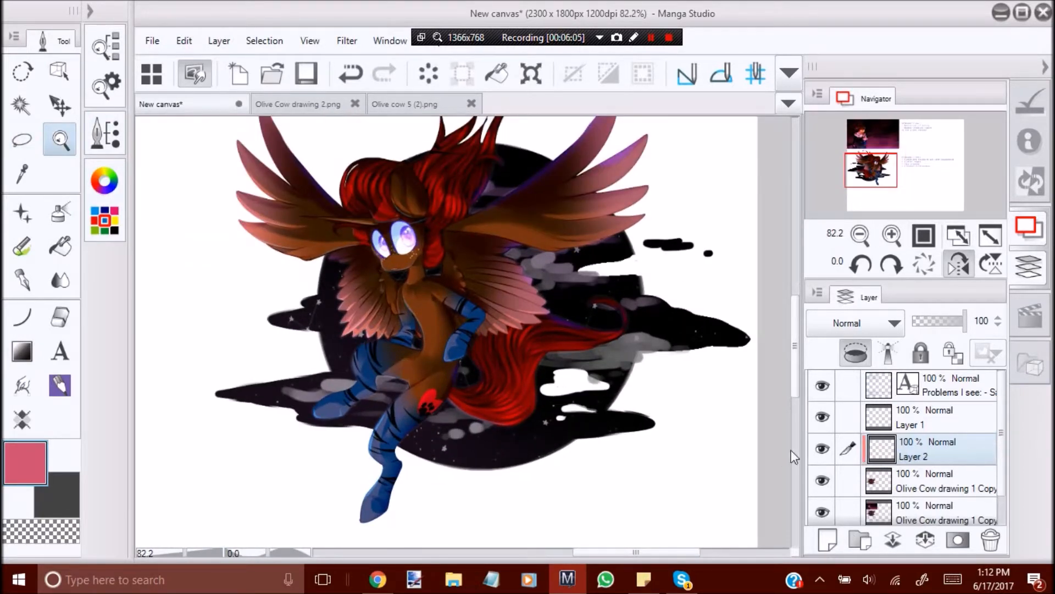
click(991, 539)
click(542, 245)
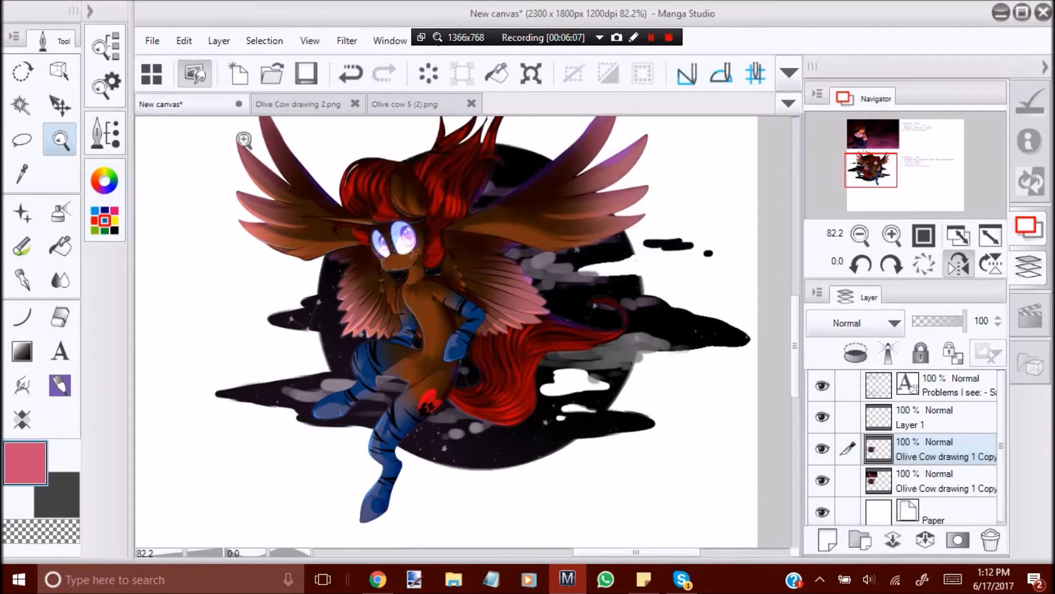
Apply a Brightness/Contrast correction to the copied character layer with brightness 63 and contrast 32.
click(180, 44)
mouse_move(360, 417)
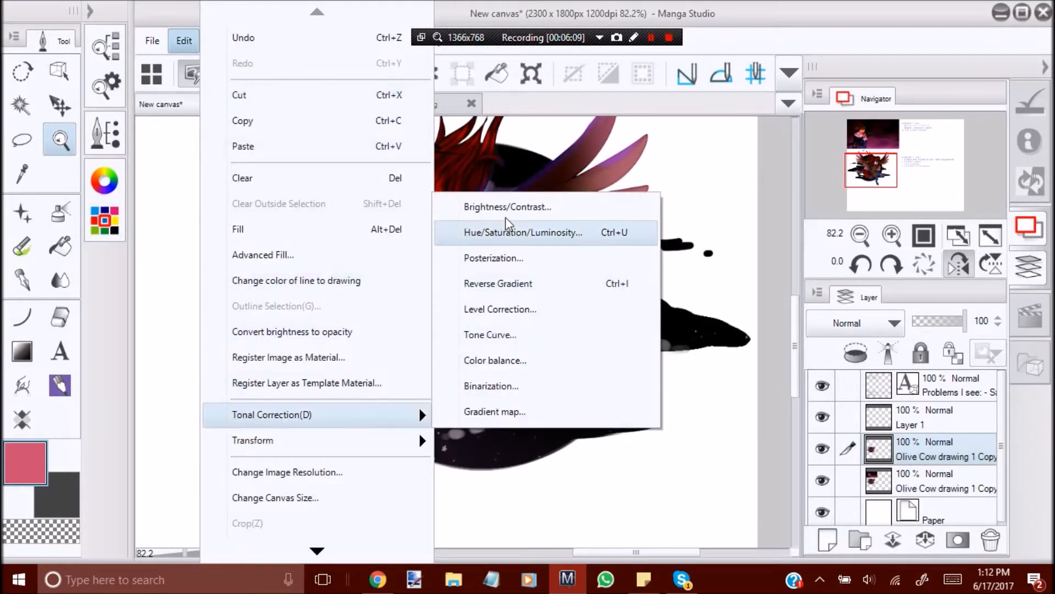
click(540, 165)
drag(680, 238, 699, 236)
drag(681, 174, 713, 172)
drag(699, 236, 722, 240)
drag(731, 175, 742, 173)
mouse_move(738, 239)
mouse_down()
mouse_move(717, 242)
mouse_move(728, 233)
mouse_up()
drag(740, 174, 758, 178)
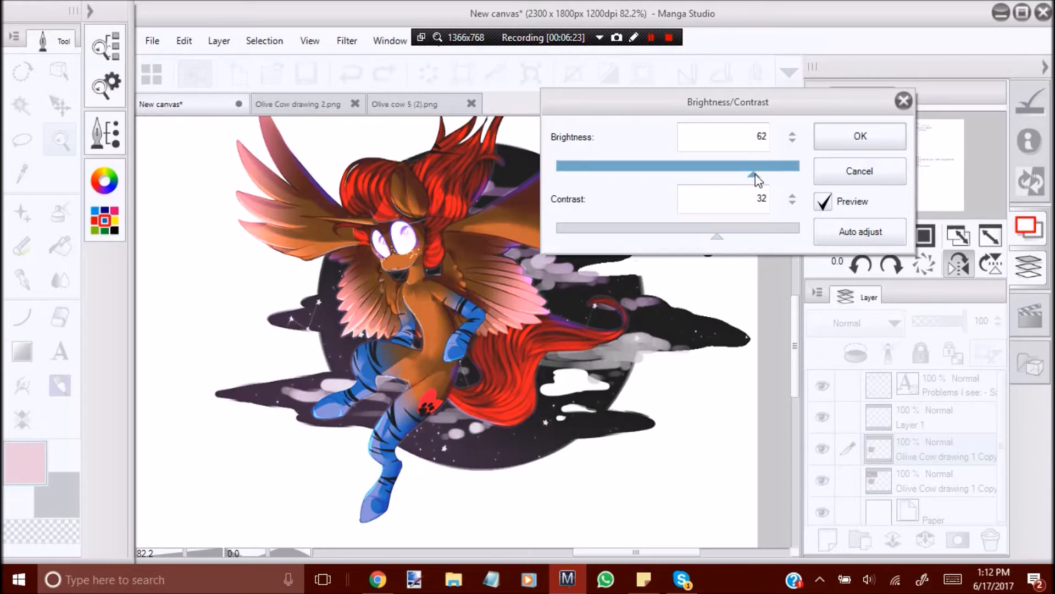
click(850, 144)
Unmirror the view and soft-erase the brightened copy over the lower moon and the clouds beside the inner wing.
click(959, 264)
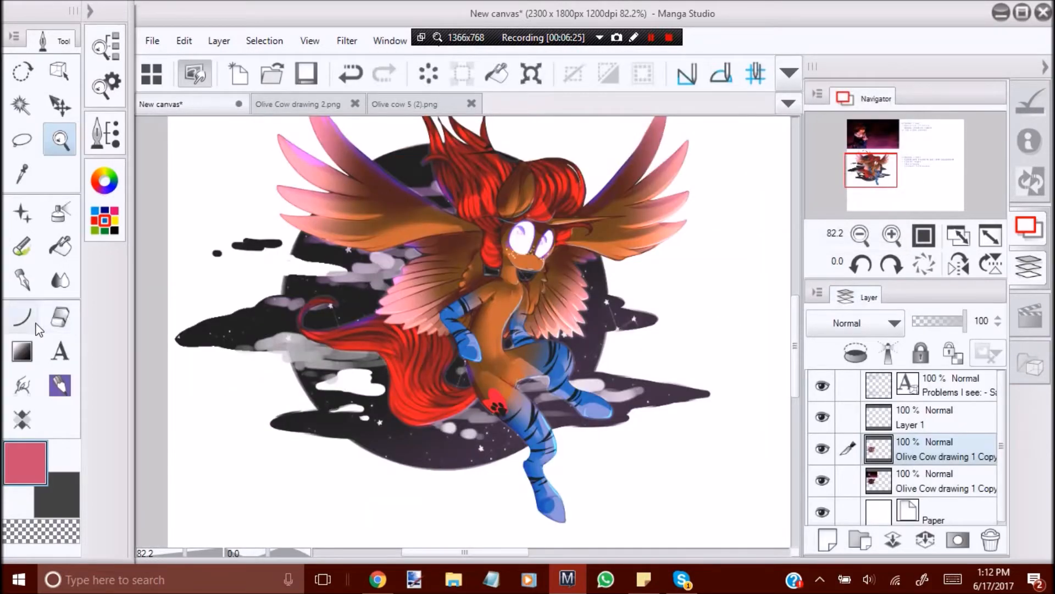
click(60, 316)
mouse_move(299, 400)
mouse_down()
mouse_move(279, 424)
mouse_move(330, 417)
mouse_move(341, 385)
mouse_move(409, 470)
mouse_move(448, 448)
mouse_move(431, 443)
mouse_move(502, 445)
mouse_up()
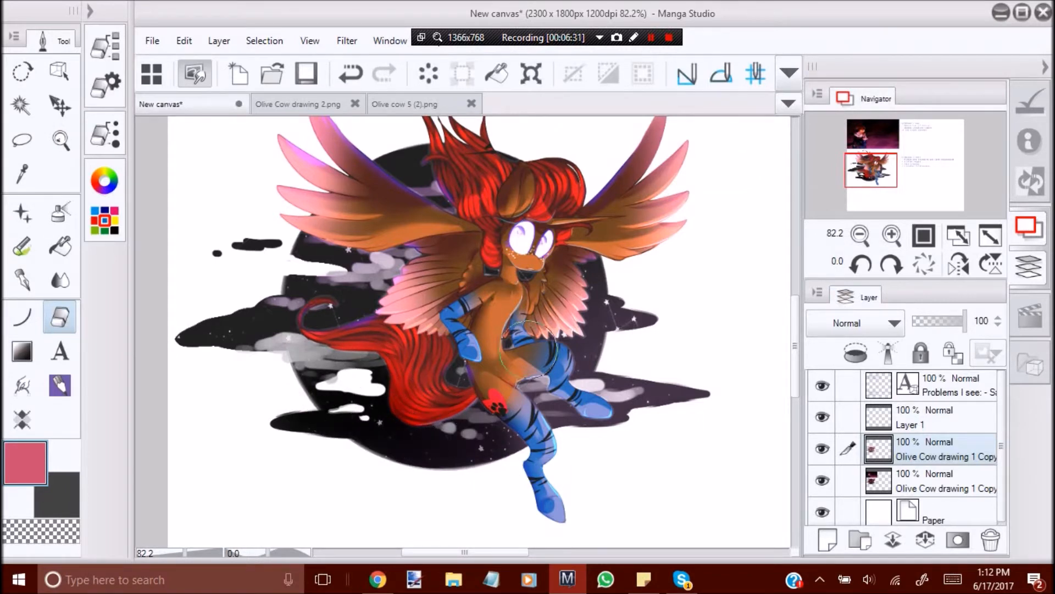
click(105, 86)
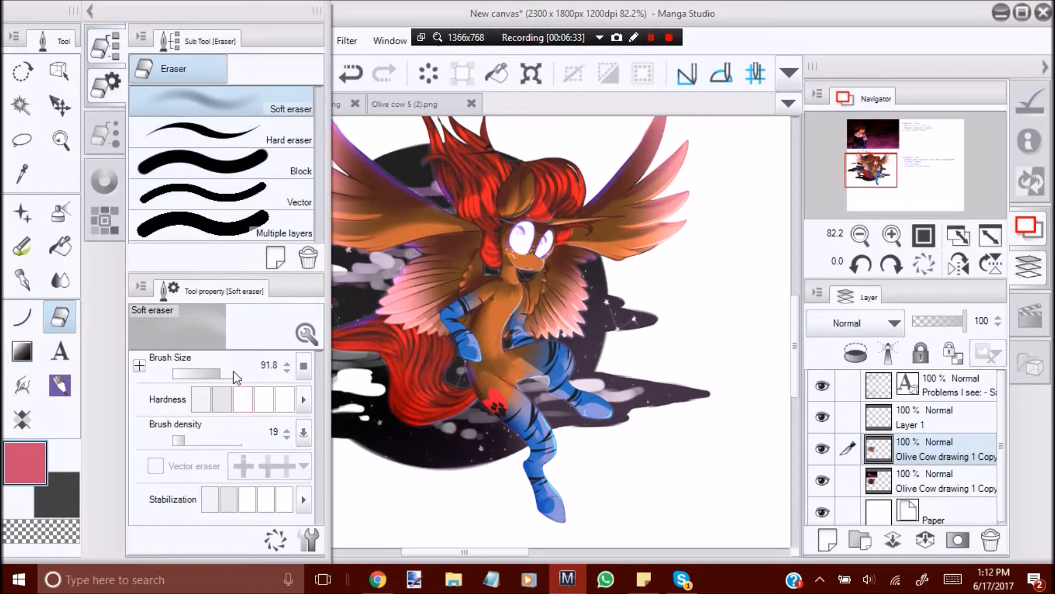
click(118, 92)
mouse_move(467, 301)
mouse_down()
mouse_move(452, 328)
mouse_move(436, 306)
mouse_move(408, 322)
mouse_move(437, 314)
mouse_move(444, 297)
mouse_move(424, 291)
mouse_move(487, 261)
mouse_move(461, 259)
mouse_move(484, 242)
mouse_move(477, 236)
mouse_move(420, 263)
mouse_move(359, 268)
mouse_up()
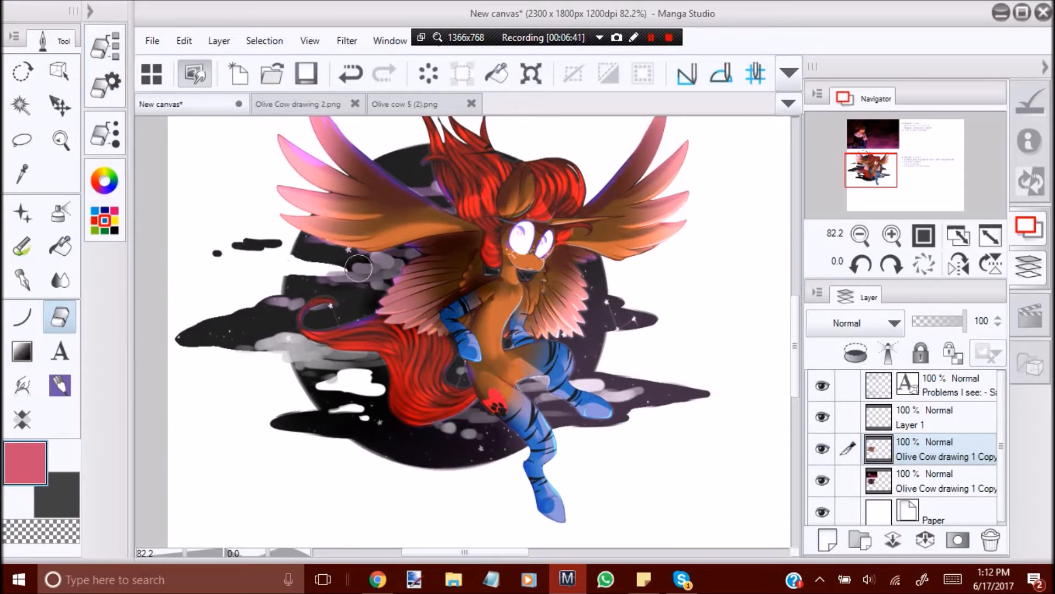
Soft-erase the brightened copy over shaded parts of the upper wings, the glowing eyes and the hair.
drag(347, 176, 354, 167)
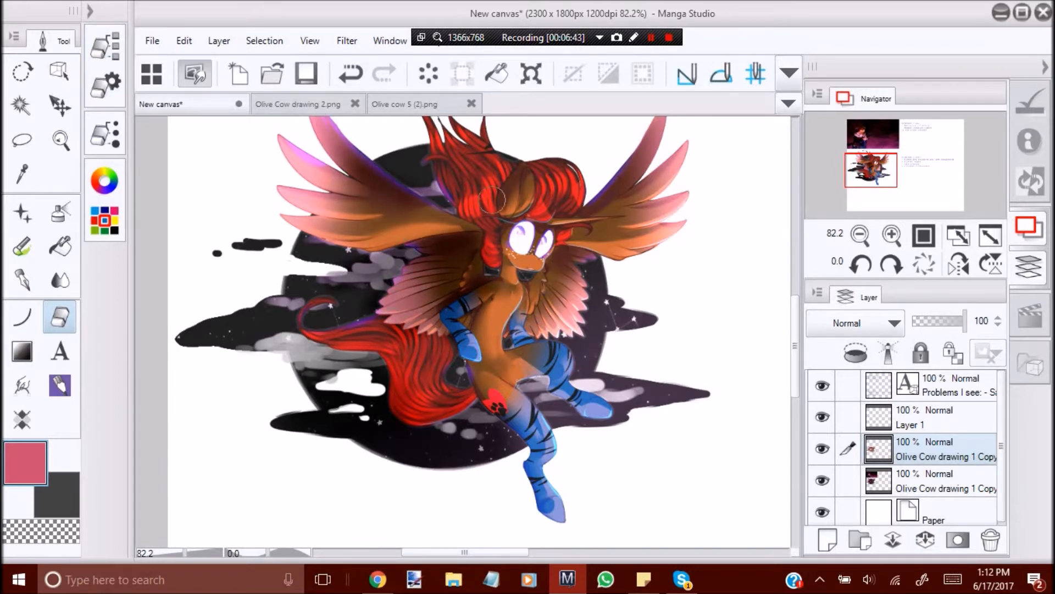
mouse_move(619, 180)
mouse_down()
mouse_move(600, 269)
mouse_move(572, 278)
mouse_move(569, 295)
mouse_move(567, 270)
mouse_up()
drag(525, 233, 526, 228)
mouse_move(509, 188)
mouse_down()
mouse_move(530, 165)
mouse_move(507, 178)
mouse_move(487, 157)
mouse_move(481, 172)
mouse_move(453, 160)
mouse_move(473, 219)
mouse_up()
drag(792, 303, 793, 292)
mouse_move(427, 175)
mouse_down()
mouse_move(452, 200)
mouse_move(458, 178)
mouse_up()
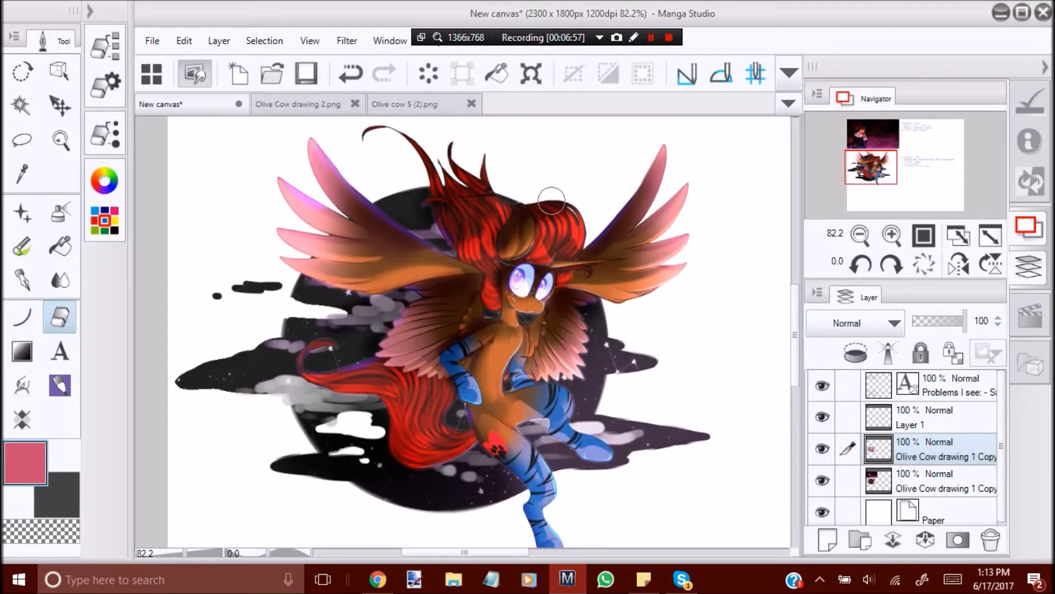
Fade the brightened copy along the left wing's feathers, the wing base and the torso with the soft eraser.
mouse_move(448, 234)
mouse_down()
mouse_move(409, 226)
mouse_move(393, 193)
mouse_move(370, 214)
mouse_up()
mouse_move(338, 166)
mouse_down()
mouse_move(337, 189)
mouse_move(335, 156)
mouse_move(356, 219)
mouse_move(300, 200)
mouse_up()
mouse_move(404, 245)
mouse_down()
mouse_move(451, 256)
mouse_move(379, 264)
mouse_move(440, 271)
mouse_up()
mouse_move(564, 324)
mouse_down()
mouse_move(544, 352)
mouse_move(541, 330)
mouse_move(561, 308)
mouse_move(643, 352)
mouse_move(605, 360)
mouse_move(578, 396)
mouse_move(579, 413)
mouse_move(541, 385)
mouse_move(498, 393)
mouse_move(514, 448)
mouse_move(492, 388)
mouse_move(495, 356)
mouse_up()
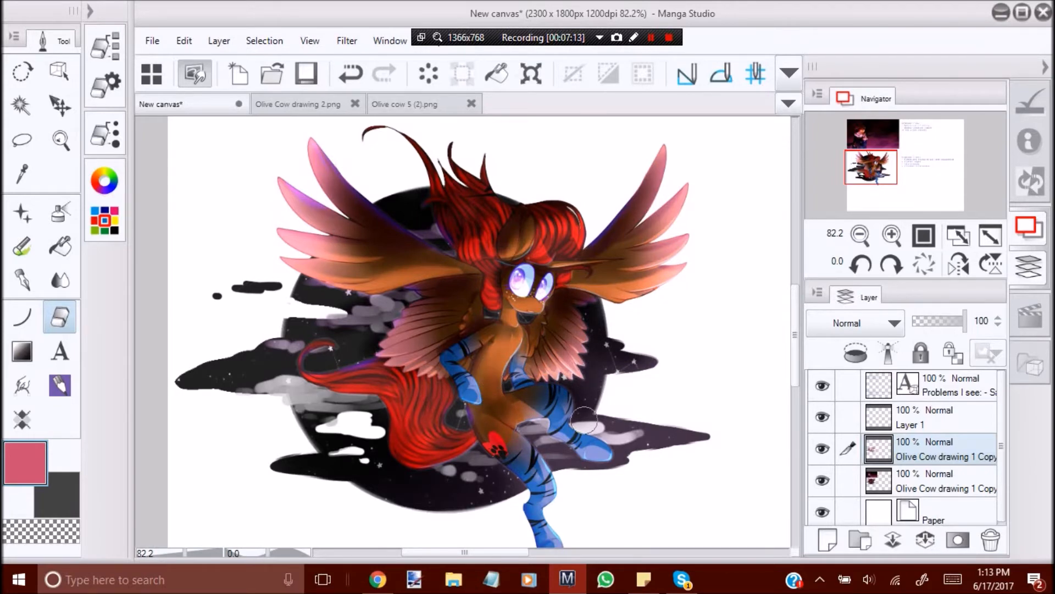
Soft-erase the brightened copy around both legs and over the surrounding moon and cloud areas.
scroll(780, 335, down, 3)
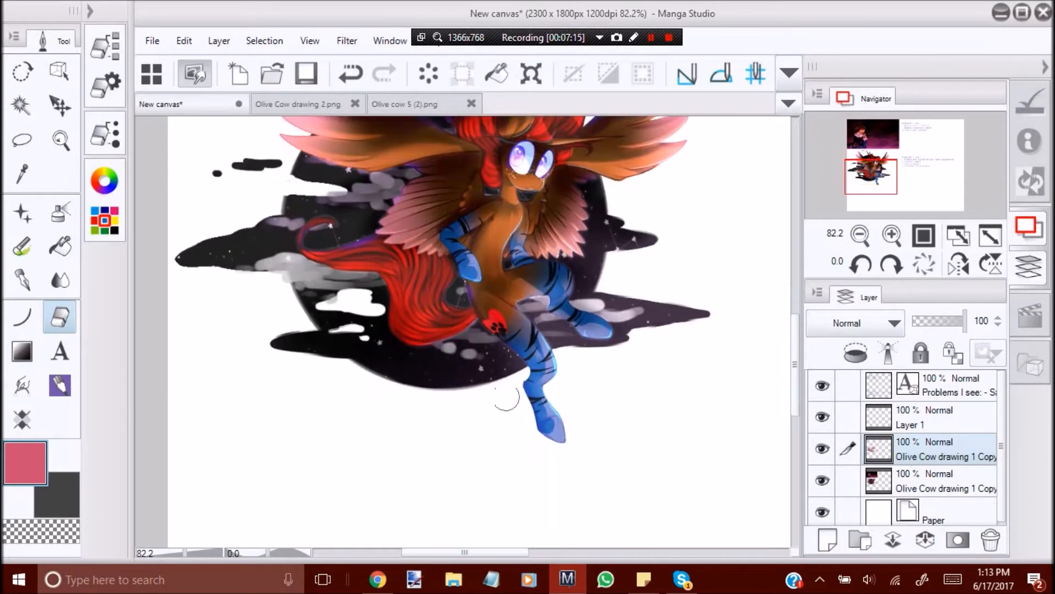
drag(555, 417, 572, 405)
mouse_move(620, 289)
mouse_down()
mouse_move(642, 317)
mouse_move(600, 297)
mouse_move(654, 326)
mouse_move(566, 271)
mouse_move(585, 263)
mouse_move(608, 287)
mouse_move(617, 262)
mouse_up()
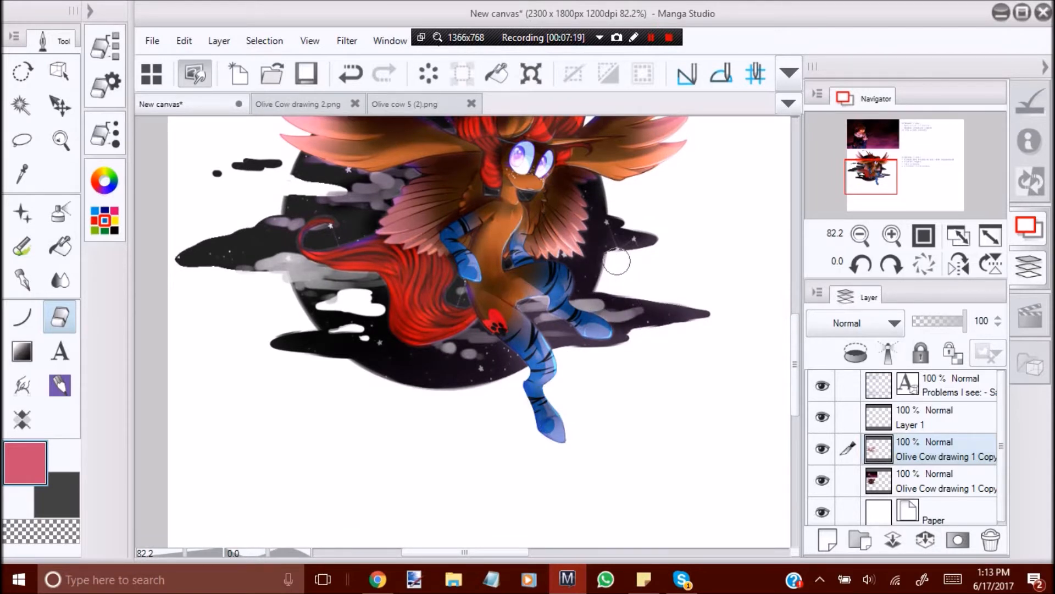
mouse_move(623, 318)
mouse_down()
mouse_move(545, 324)
mouse_move(527, 310)
mouse_move(549, 328)
mouse_move(540, 303)
mouse_move(532, 308)
mouse_move(592, 344)
mouse_up()
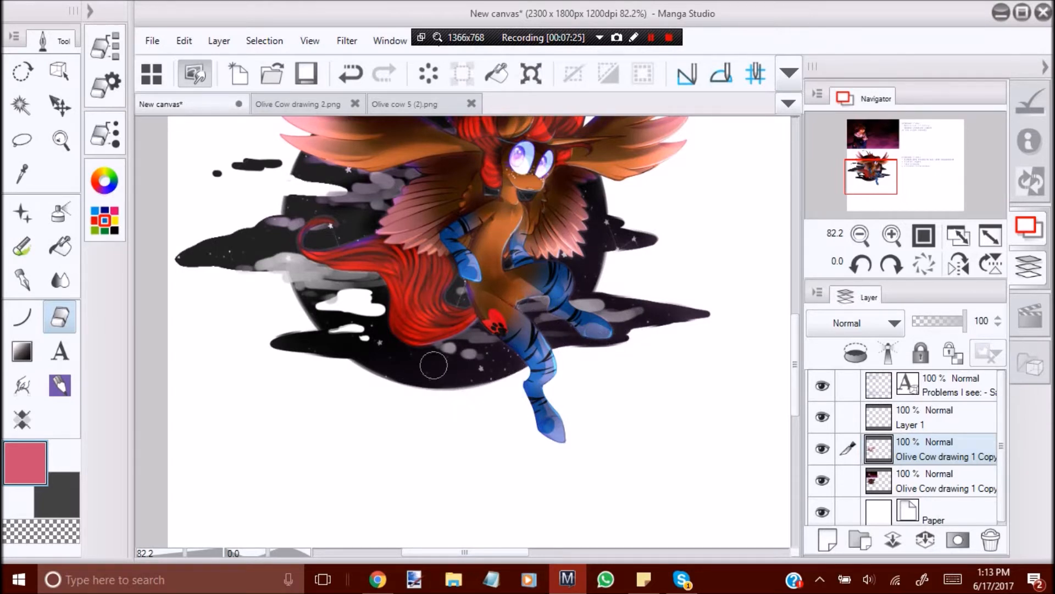
mouse_move(271, 259)
mouse_down()
mouse_move(307, 296)
mouse_move(313, 280)
mouse_move(346, 275)
mouse_move(325, 271)
mouse_up()
mouse_move(234, 270)
mouse_down()
mouse_move(264, 217)
mouse_move(214, 238)
mouse_move(205, 273)
mouse_move(232, 238)
mouse_up()
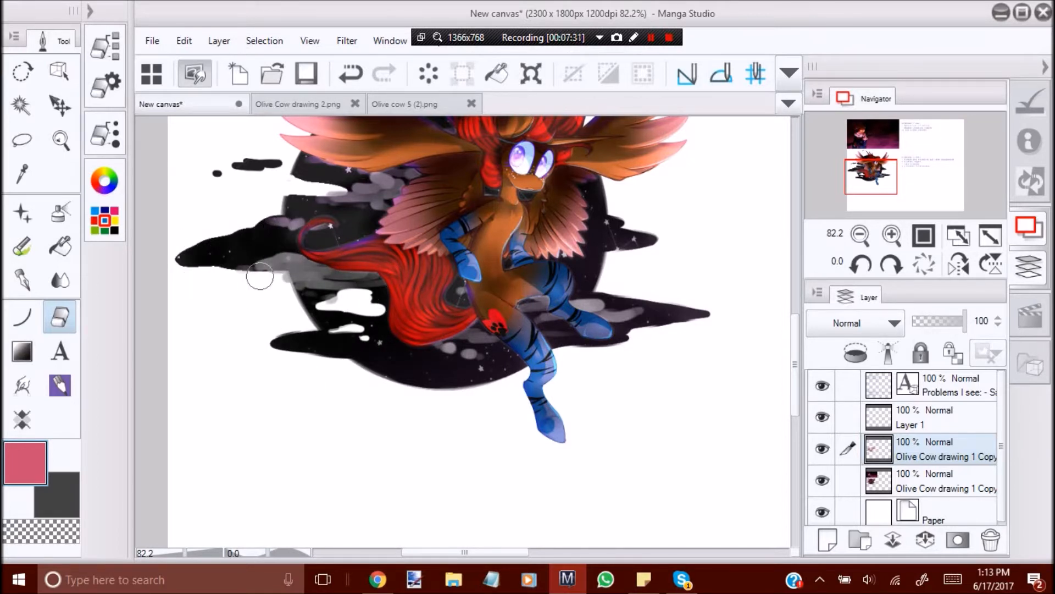
Compare the winged character with and without the brightened copy and check it in mirrored and normal views.
key(slash)
click(958, 265)
drag(358, 361, 335, 330)
drag(438, 219, 484, 217)
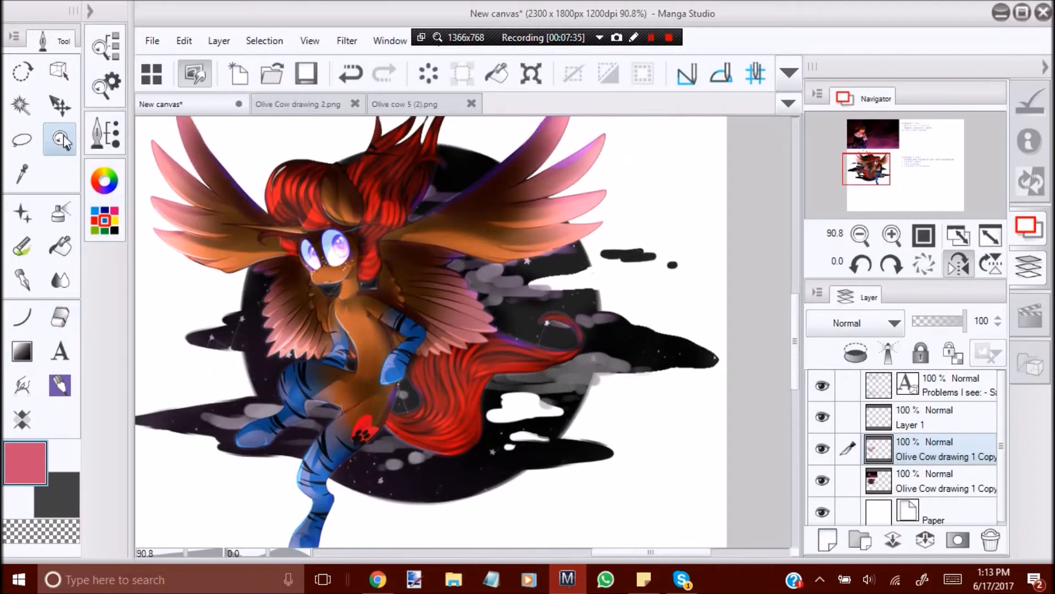
click(958, 265)
click(925, 236)
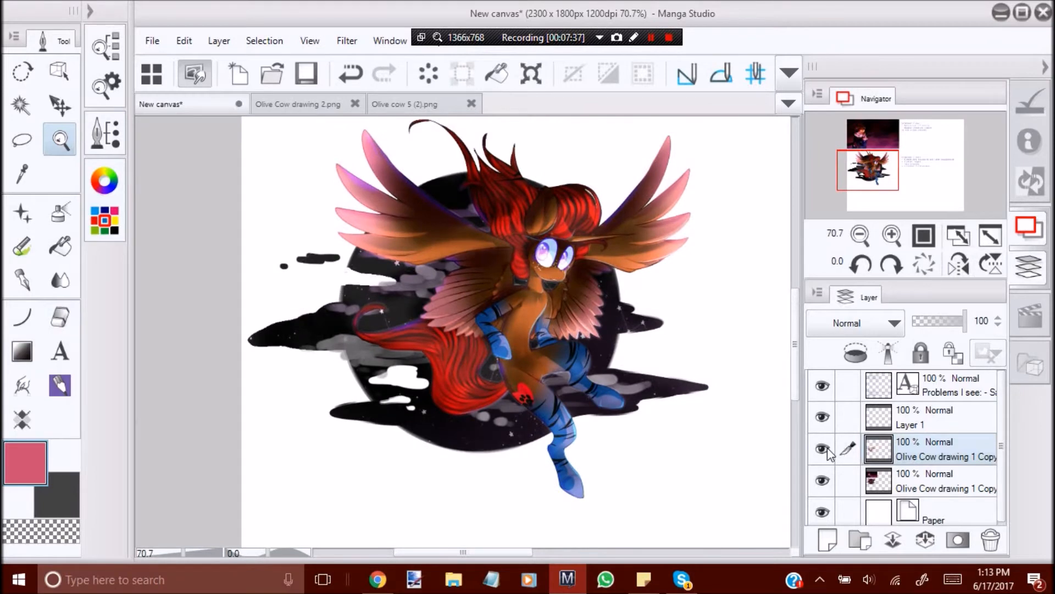
click(824, 450)
click(825, 452)
click(825, 452)
click(822, 455)
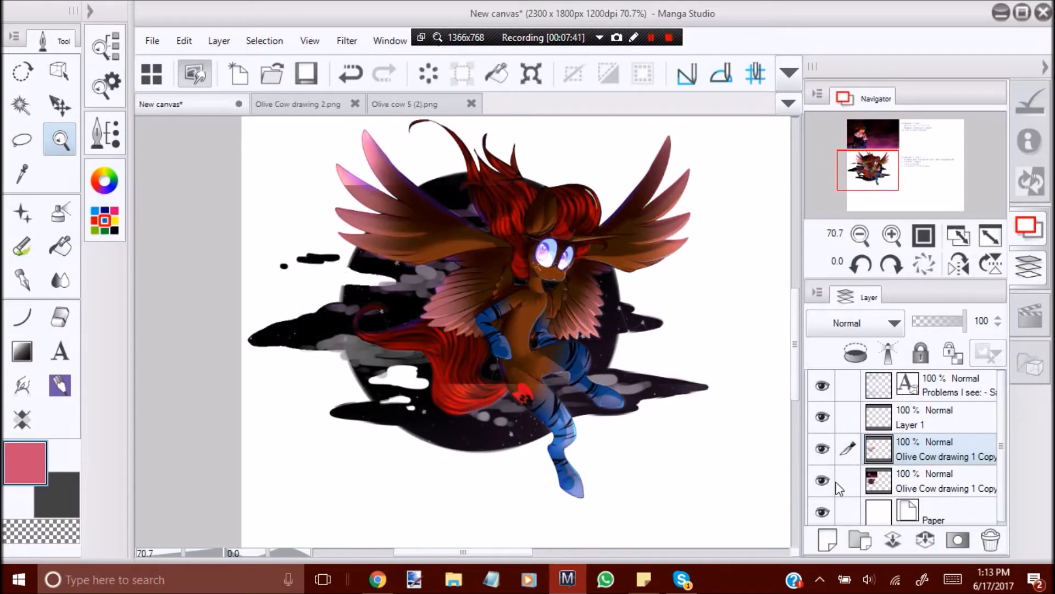
click(959, 267)
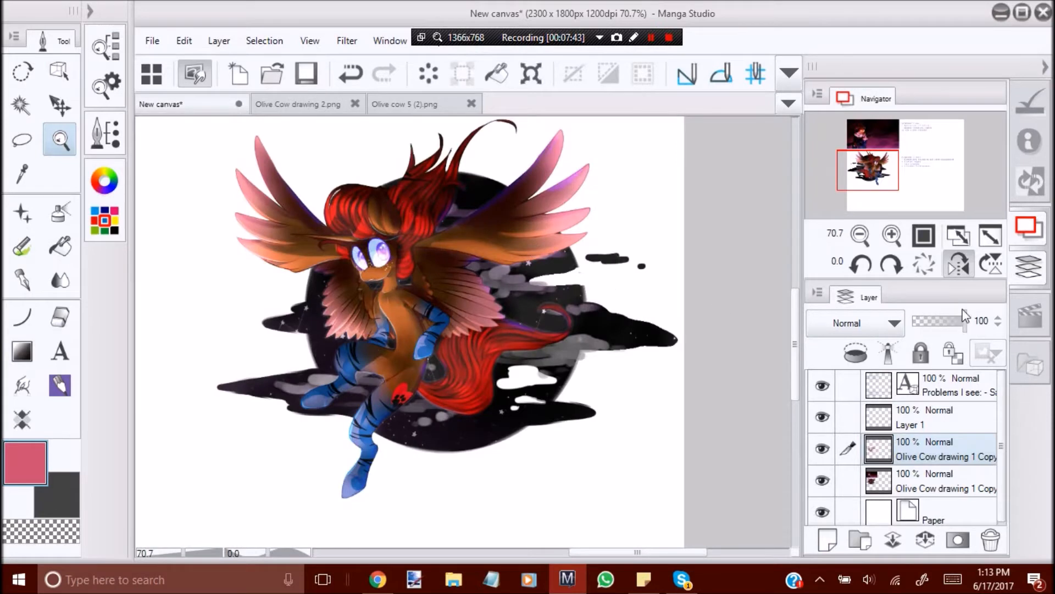
click(954, 269)
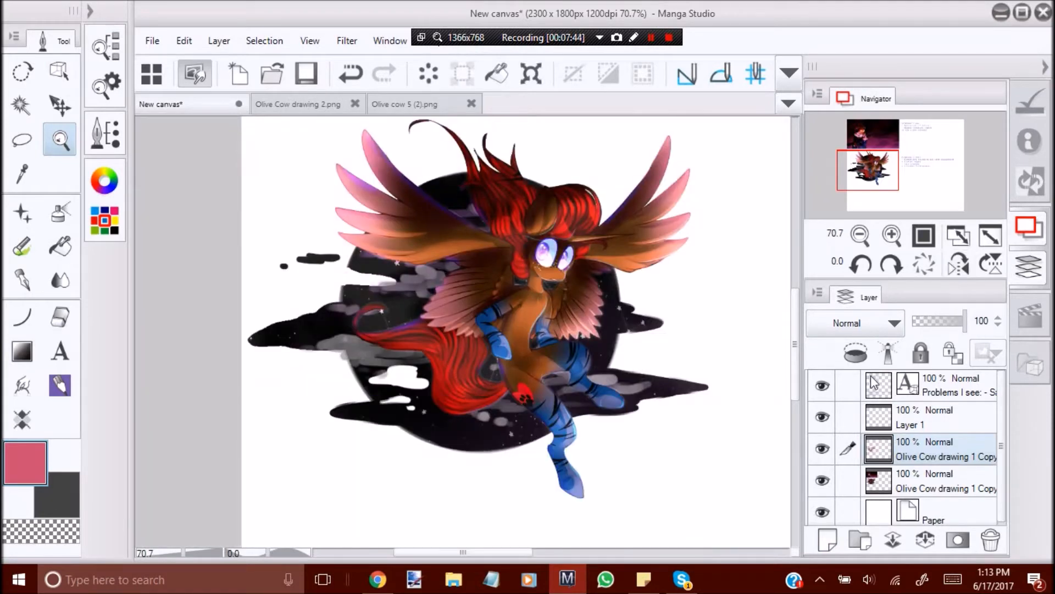
click(828, 450)
click(828, 450)
Merge the brightened character copy into the drawing layer beneath it.
click(925, 539)
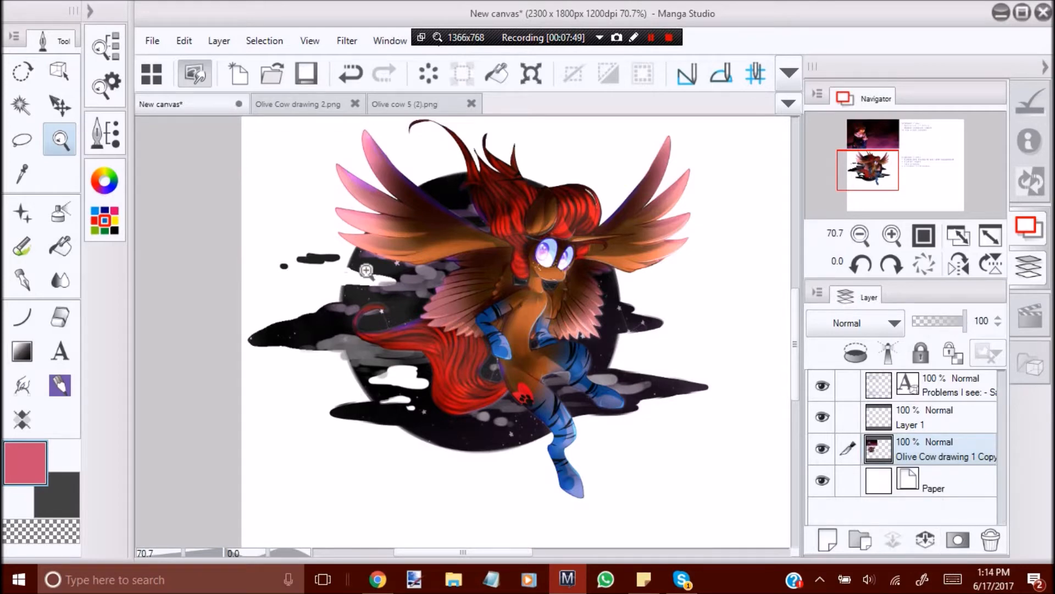
click(486, 366)
click(491, 281)
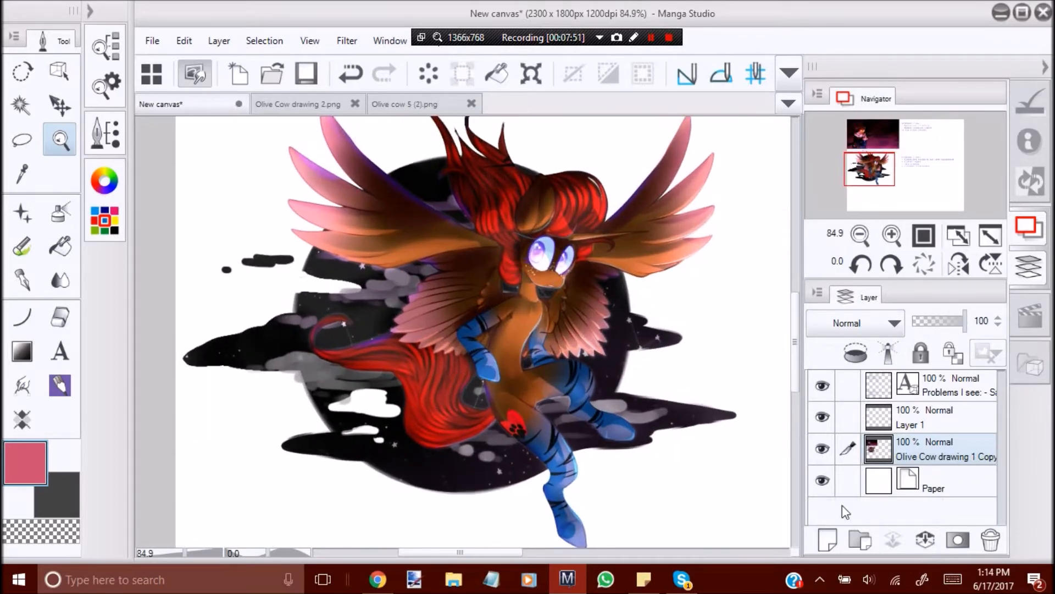
Create a new layer above the drawing layer, set its blending mode to Add (Glow), and choose the airbrush.
click(827, 540)
scroll(427, 309, down, 1)
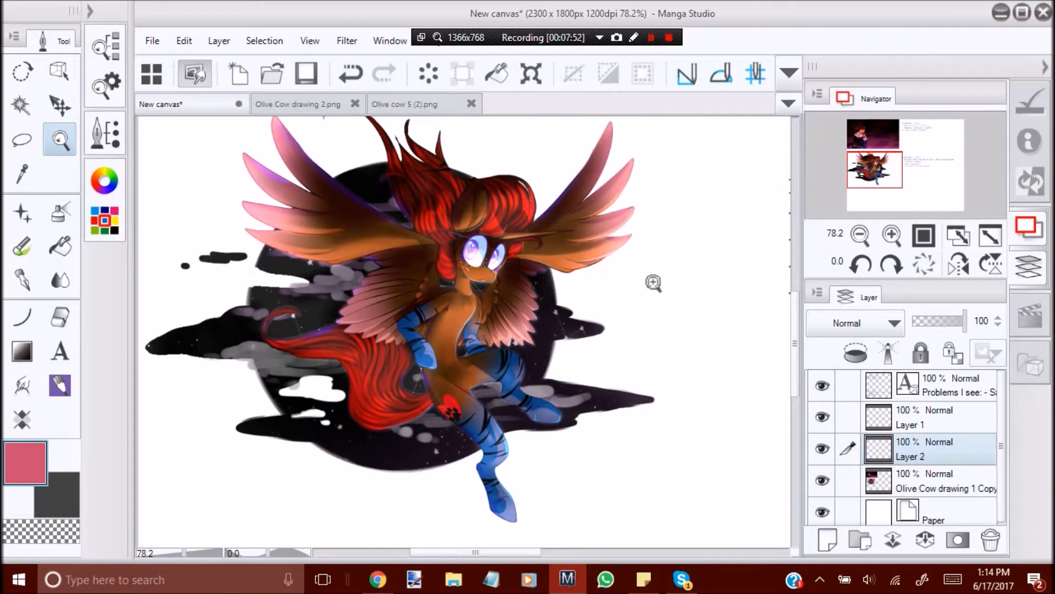
scroll(502, 295, up, 1)
alt+click(501, 363)
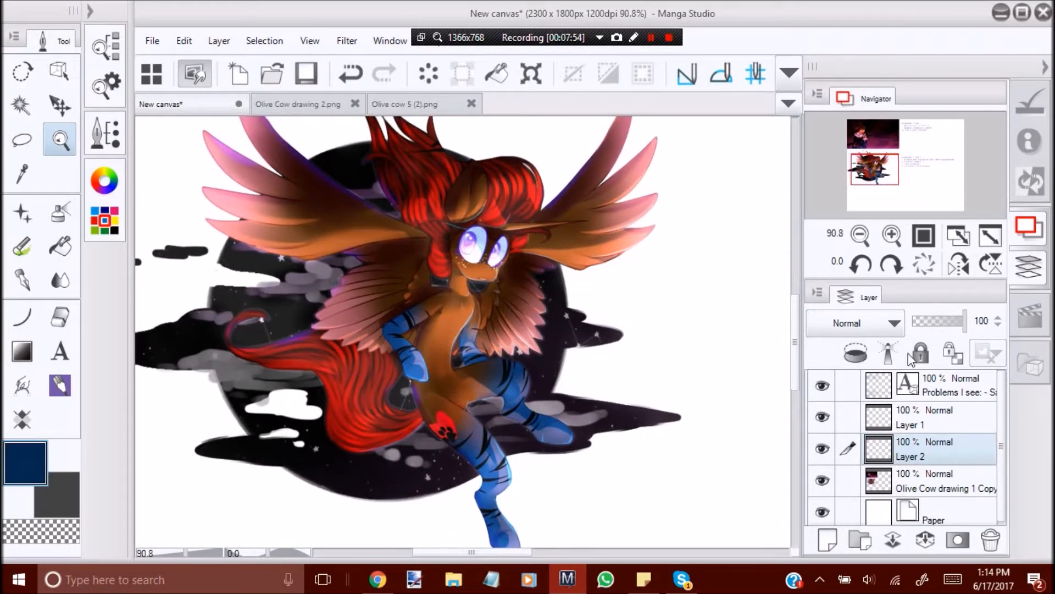
click(59, 213)
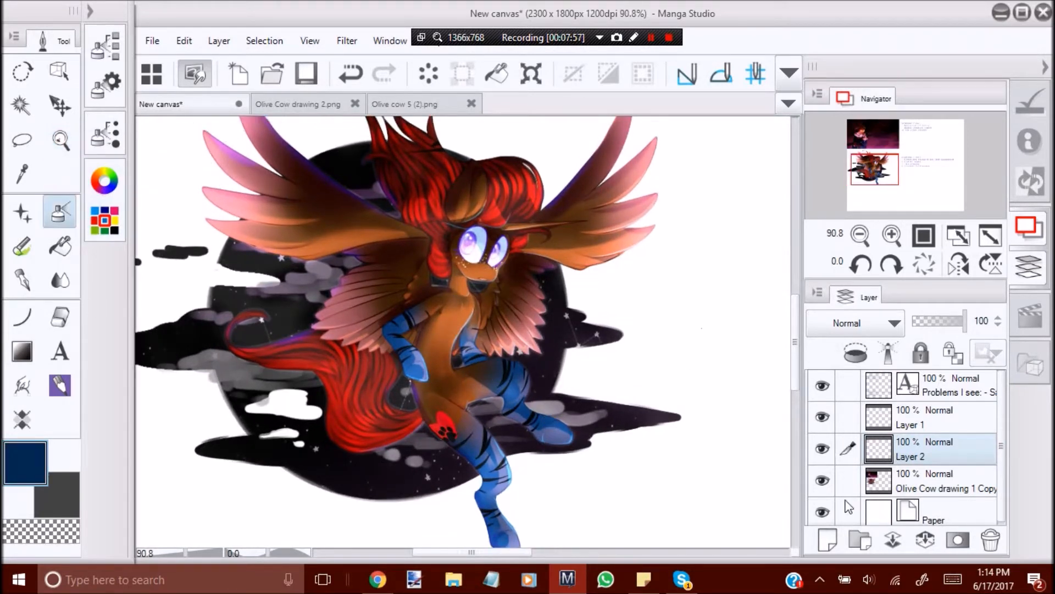
click(869, 323)
click(879, 297)
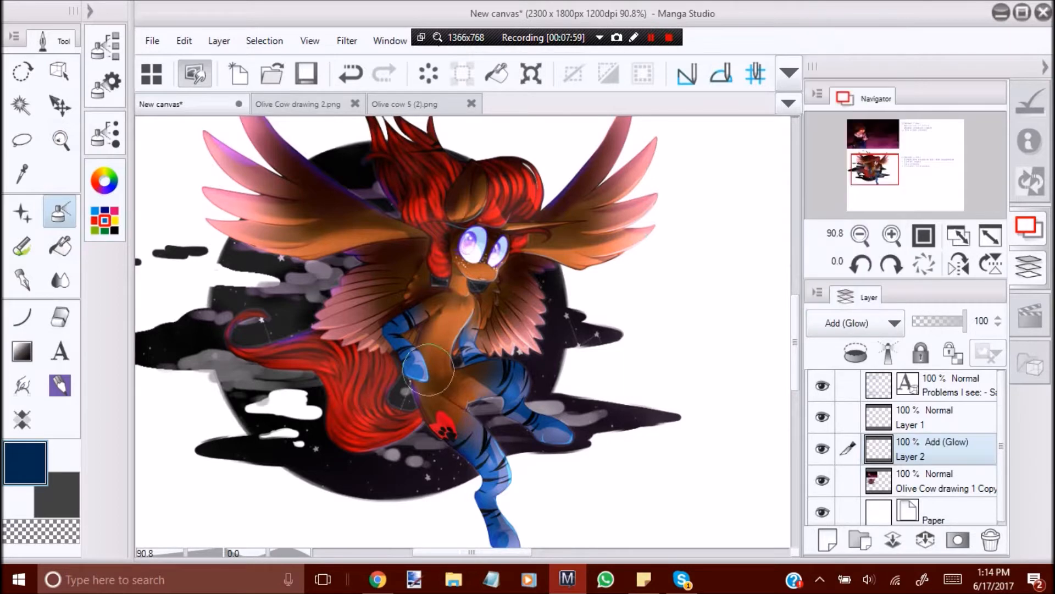
click(104, 180)
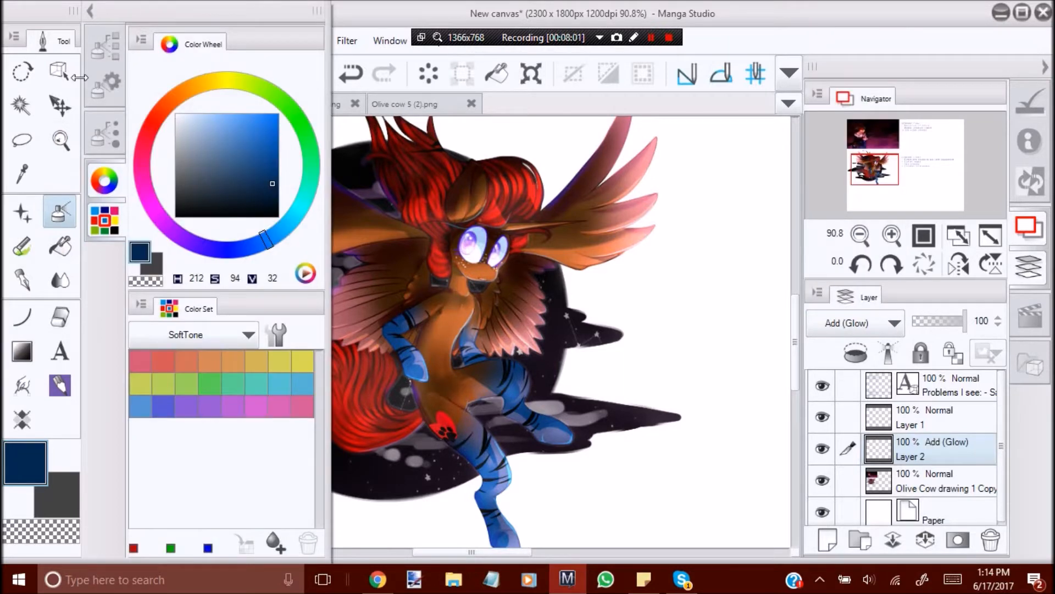
click(118, 86)
click(104, 181)
click(261, 137)
click(186, 236)
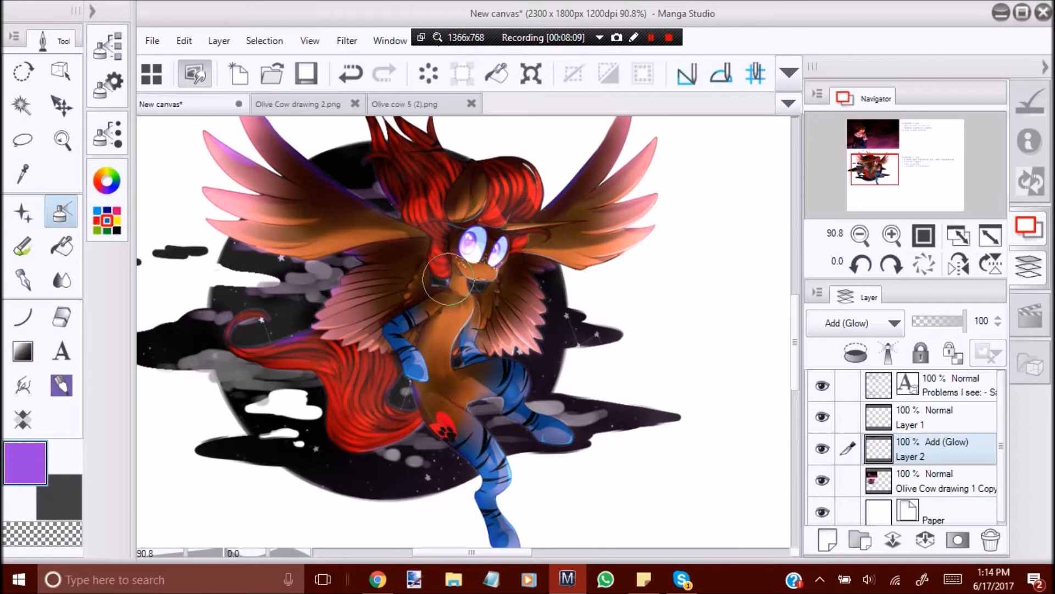
click(108, 44)
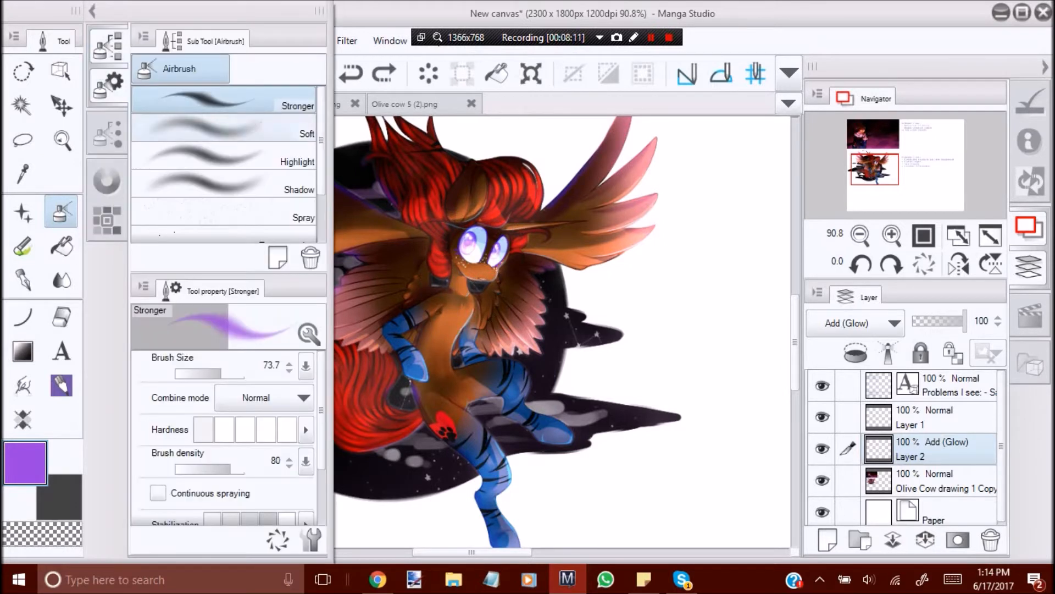
Choose an orange glow colour and test airbrushed light on the character's torso.
click(107, 180)
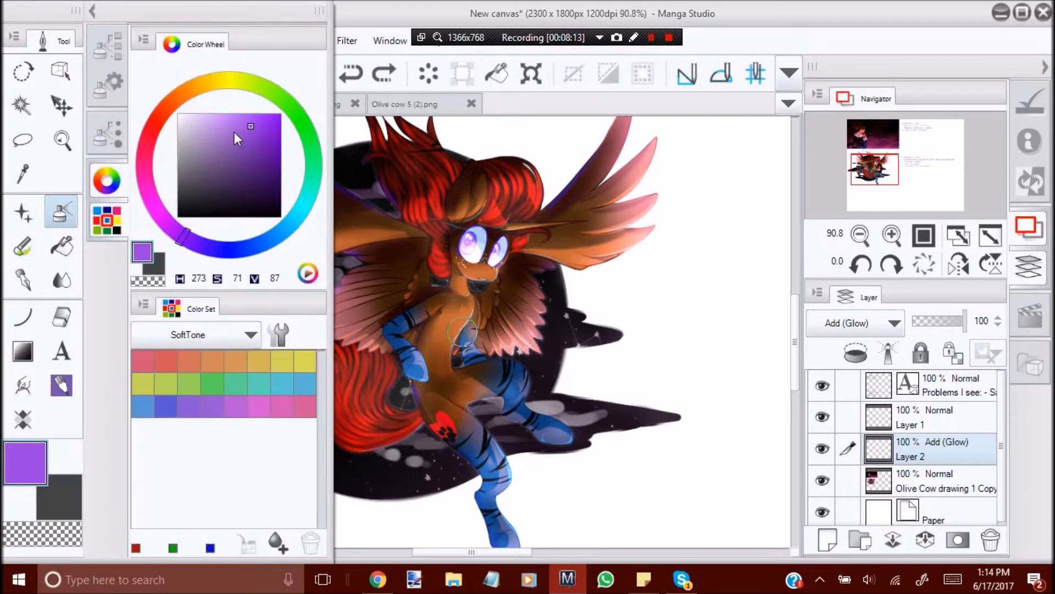
click(199, 96)
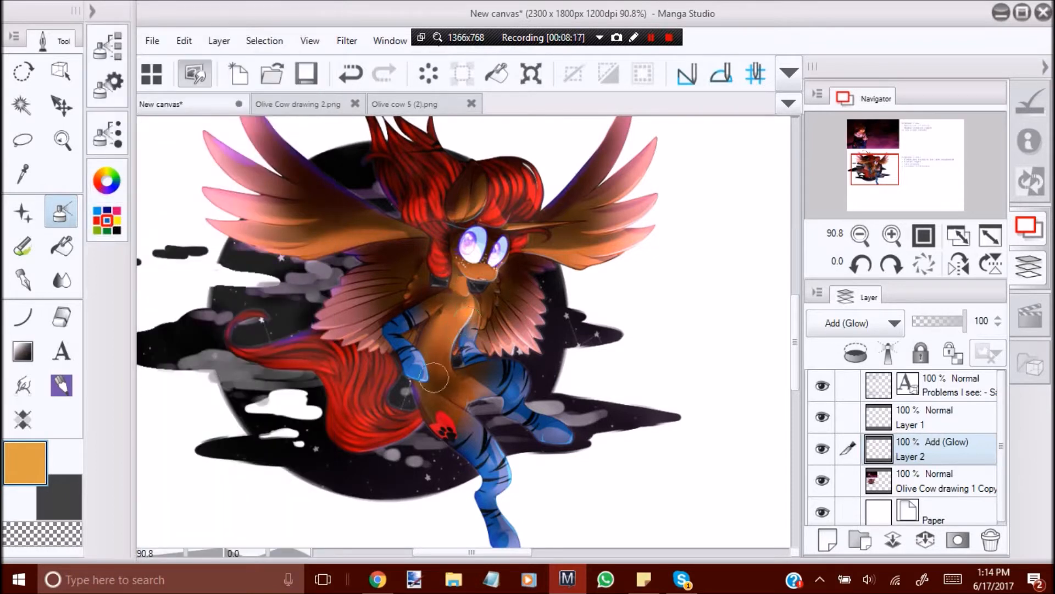
key(ctrl+z)
mouse_move(465, 387)
mouse_down()
mouse_move(440, 366)
mouse_move(457, 378)
mouse_move(423, 376)
mouse_up()
key(ctrl+z)
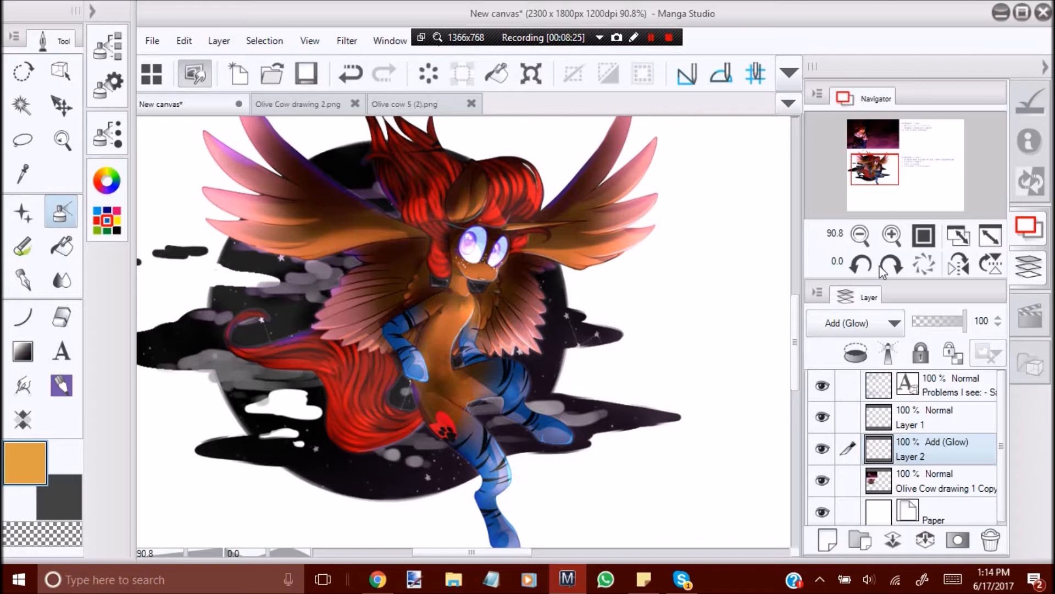
Mirror the view and airbrush orange glow onto the legs, the hair beside the ear and the large wing.
click(958, 264)
drag(795, 351, 795, 372)
drag(433, 442, 421, 435)
drag(377, 331, 385, 325)
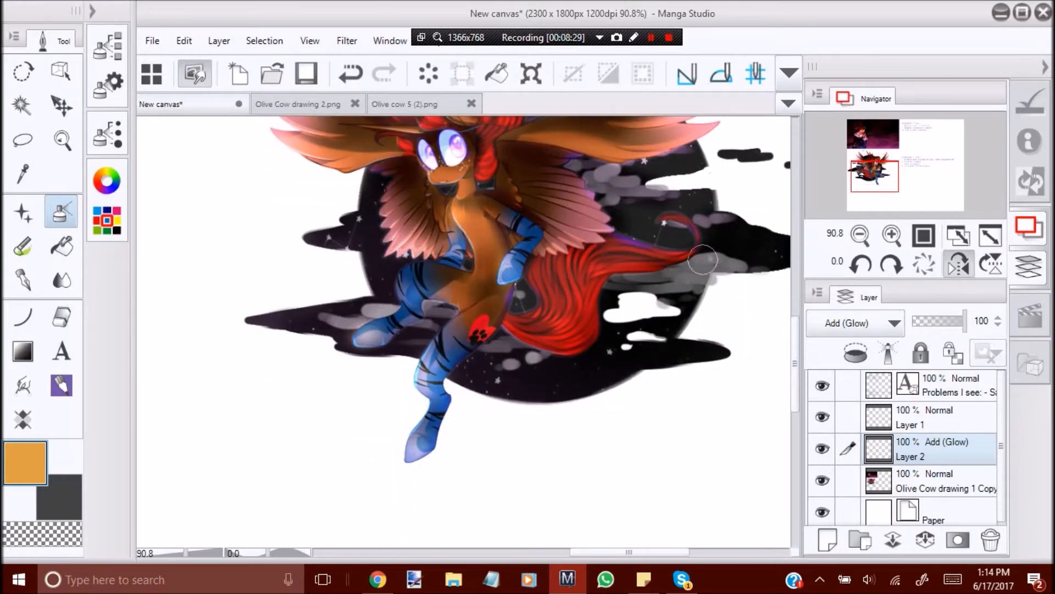
drag(793, 348, 795, 324)
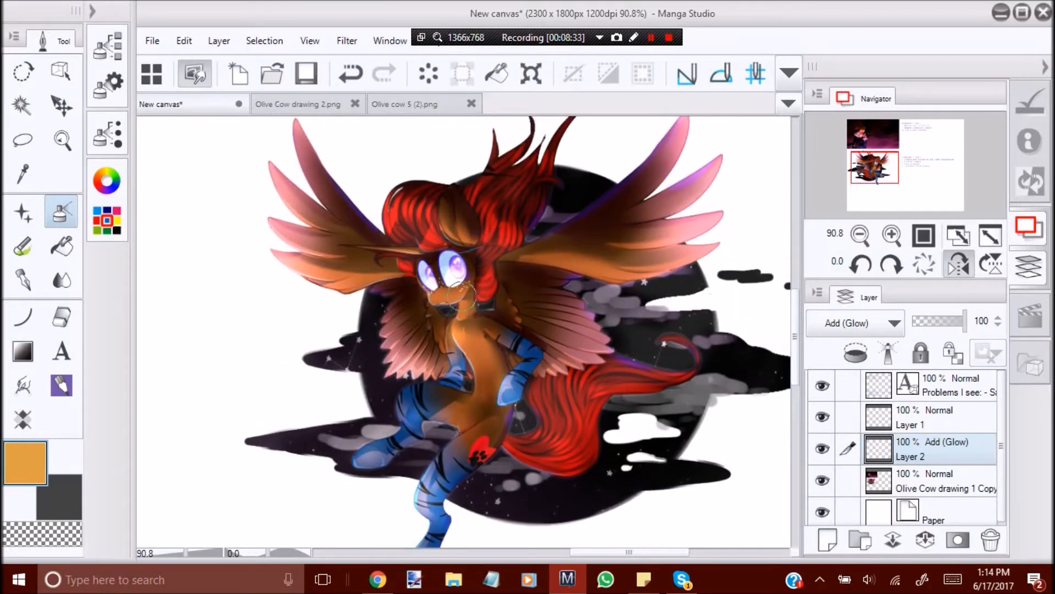
key(ctrl+z)
drag(463, 236, 457, 188)
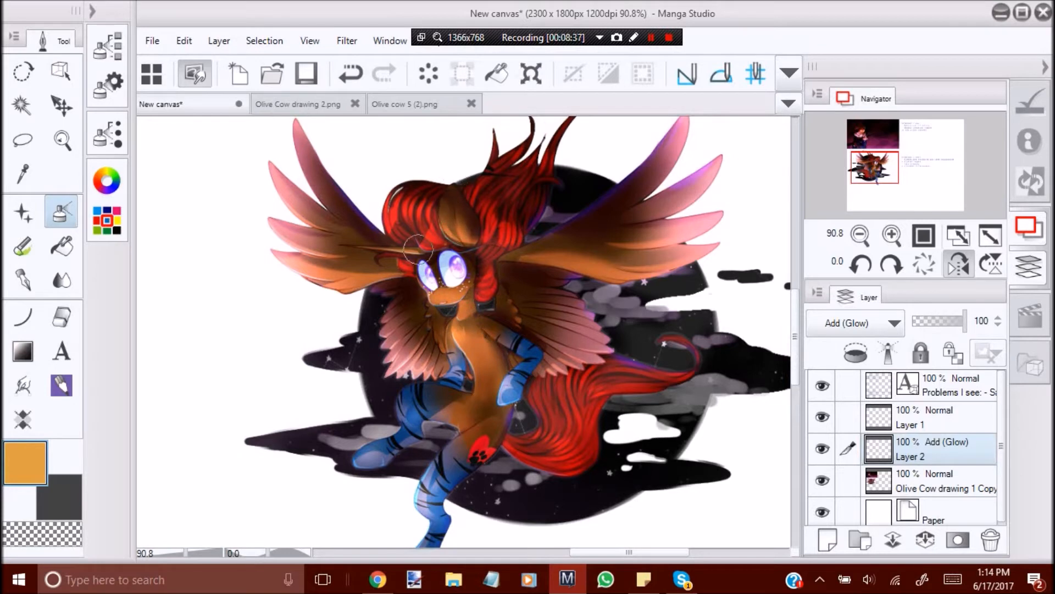
mouse_move(516, 257)
mouse_down()
mouse_move(592, 266)
mouse_move(711, 204)
mouse_up()
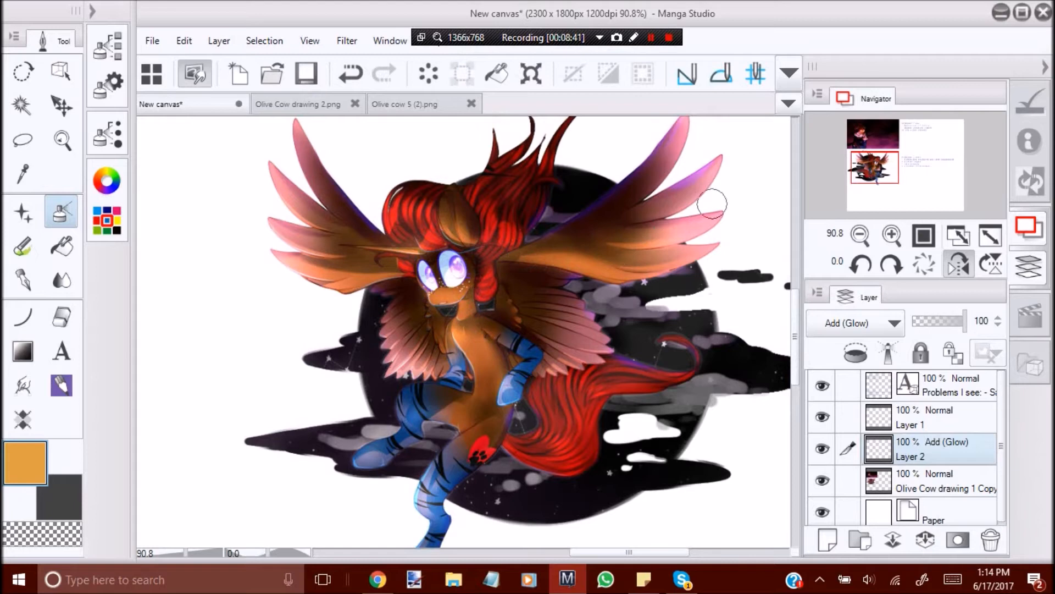
Return to the normal view and airbrush orange glow along the large wing's upper feathers, redoing the uneven strokes.
click(958, 264)
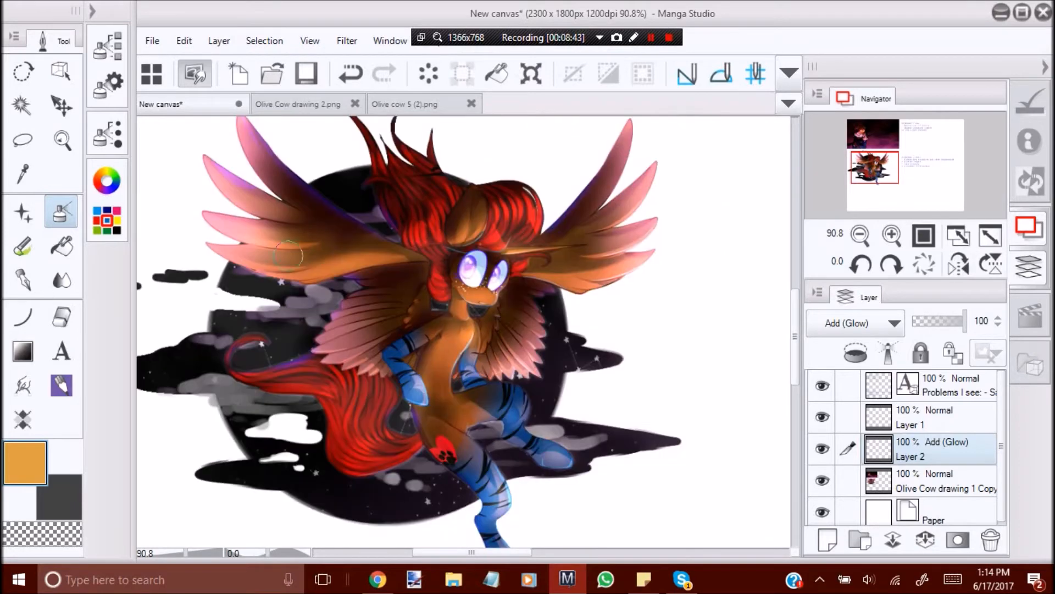
drag(259, 246, 339, 258)
drag(253, 226, 337, 236)
drag(266, 192, 333, 217)
key(ctrl+z)
key(ctrl+z)
drag(253, 225, 340, 227)
drag(251, 179, 310, 213)
drag(273, 157, 323, 209)
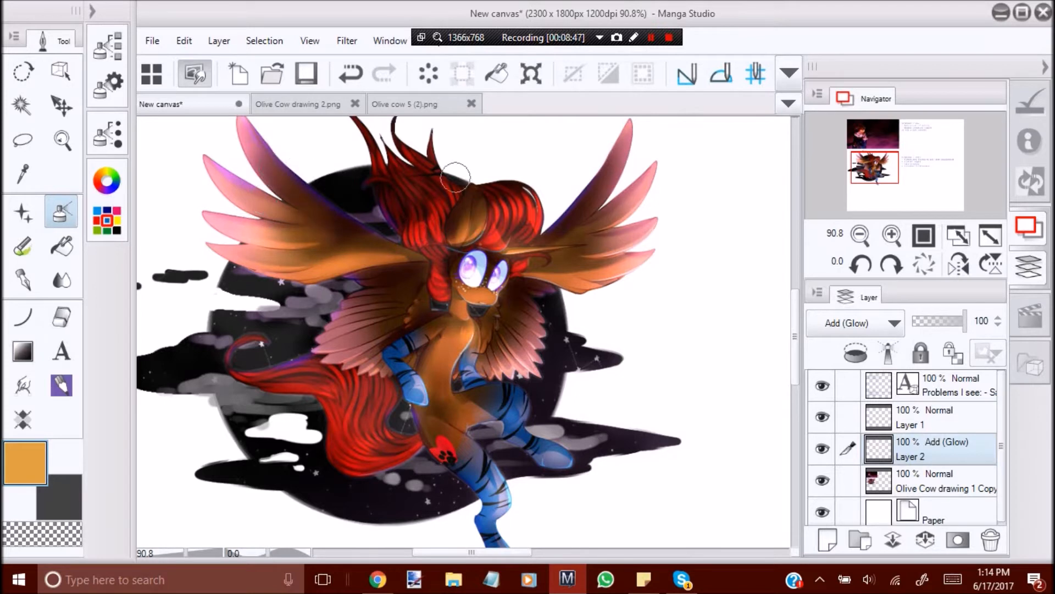
Try an orange glow on the lower wing feathers, undo the strokes and dab light beside the neck.
drag(331, 342, 391, 319)
key(ctrl+z)
key(ctrl+z)
key(ctrl+z)
click(425, 297)
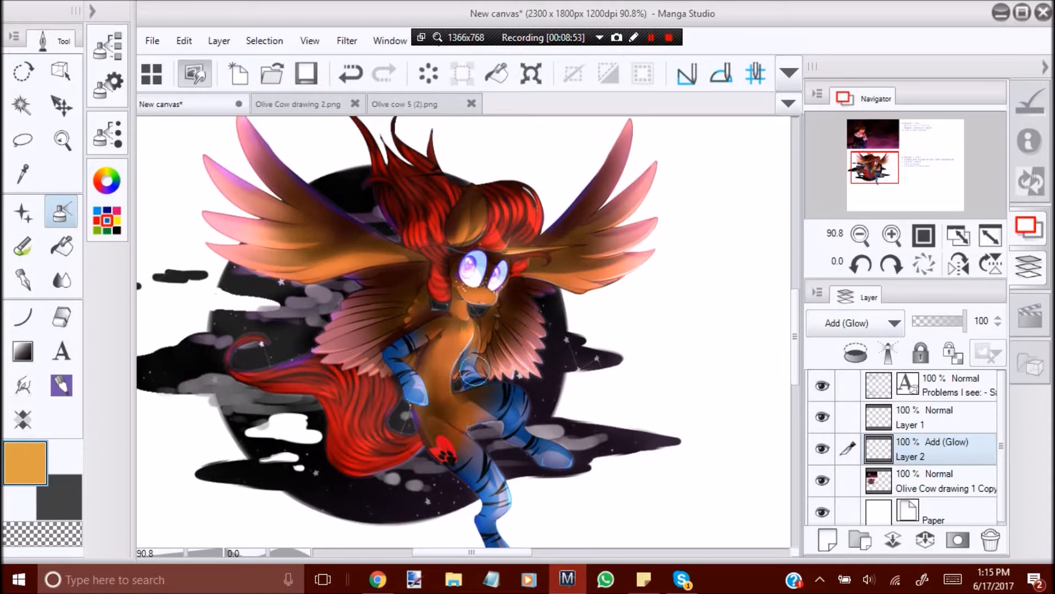
Undo the last orange stroke, sample the leg's blue and airbrush a blue glow down the front leg in mirrored view.
click(958, 263)
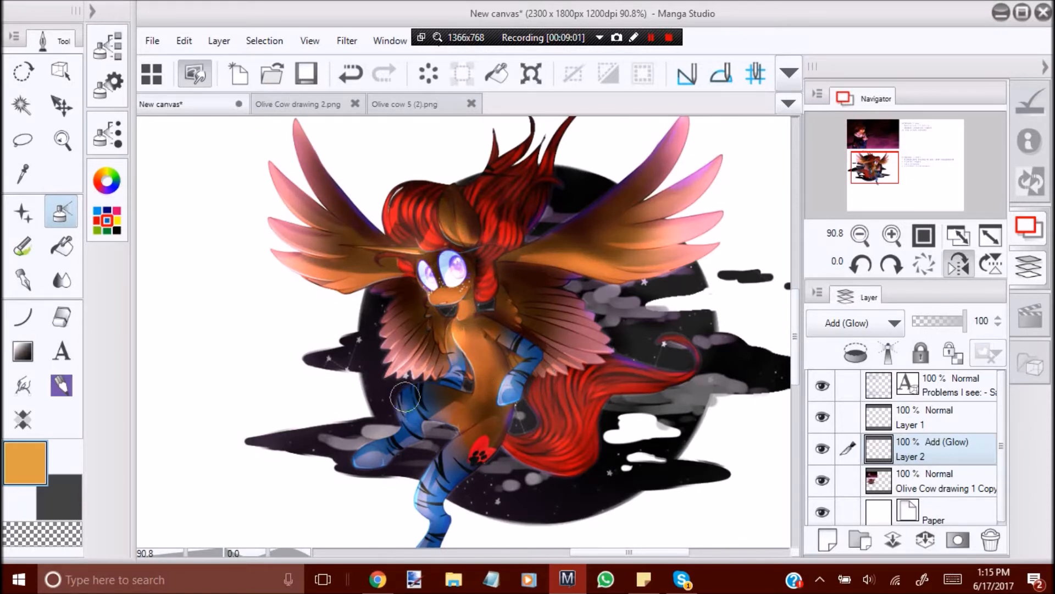
key(ctrl+z)
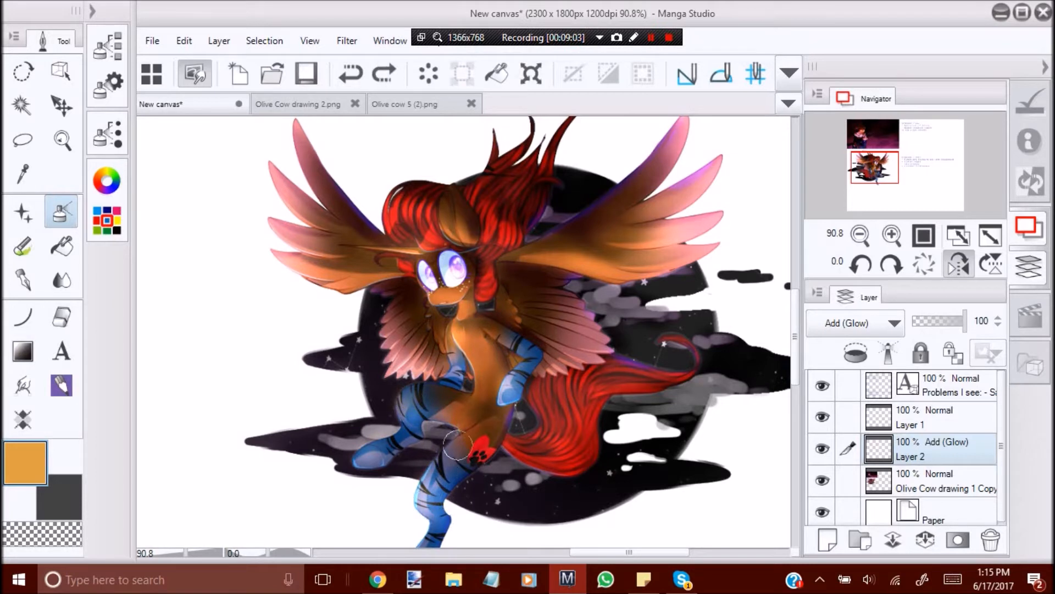
alt+click(453, 480)
mouse_move(444, 459)
mouse_down()
mouse_move(429, 486)
mouse_move(460, 441)
mouse_move(422, 492)
mouse_up()
drag(463, 441, 428, 477)
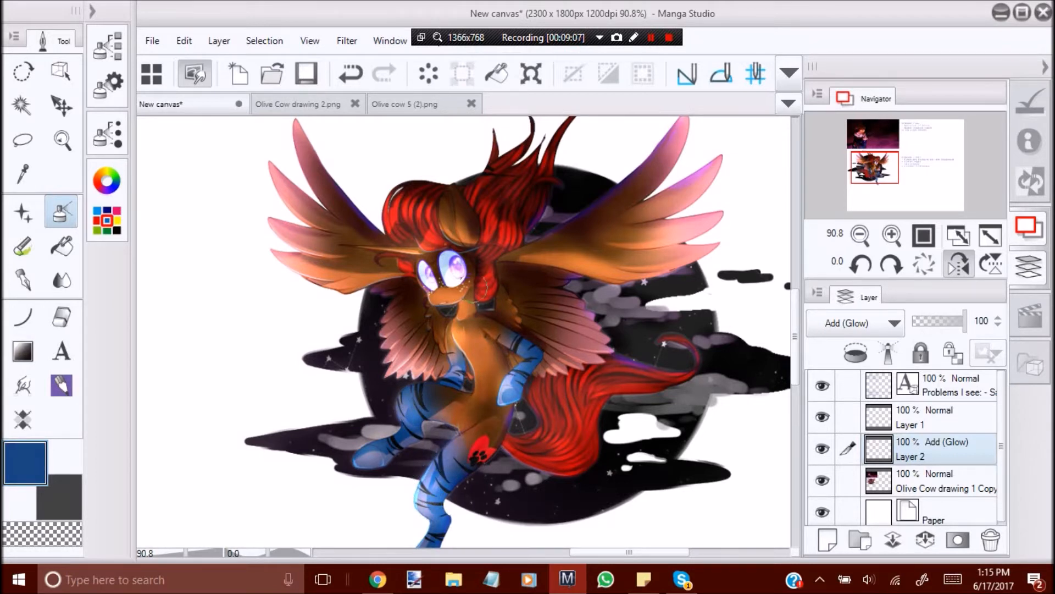
Restore the normal view and set up the Hard eraser with a brush size of 59.1 for the lower body.
click(65, 140)
drag(494, 299, 390, 303)
click(960, 264)
drag(450, 350, 533, 385)
click(68, 319)
click(108, 82)
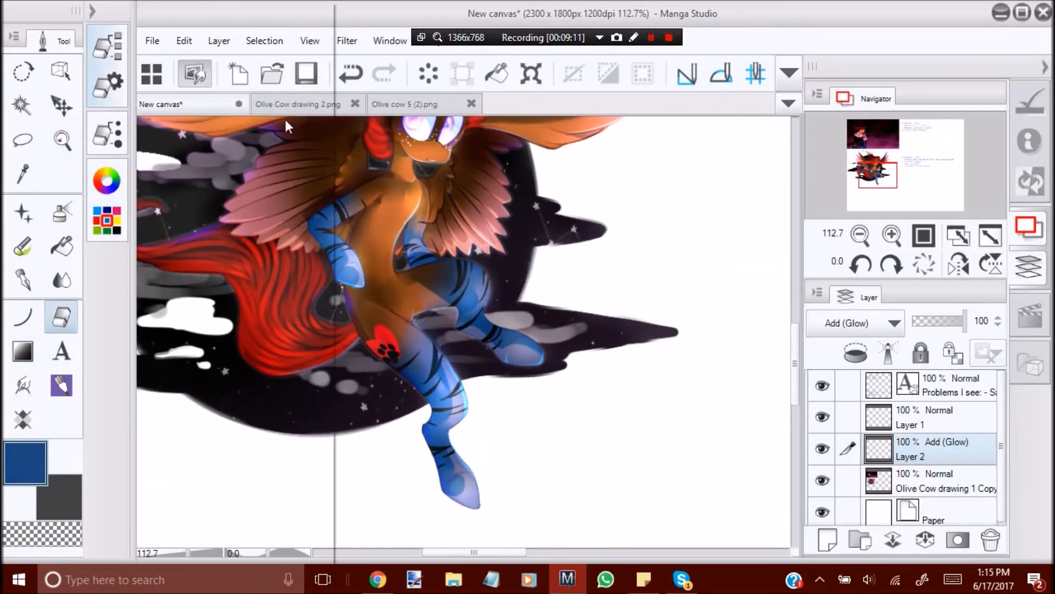
click(209, 132)
click(221, 373)
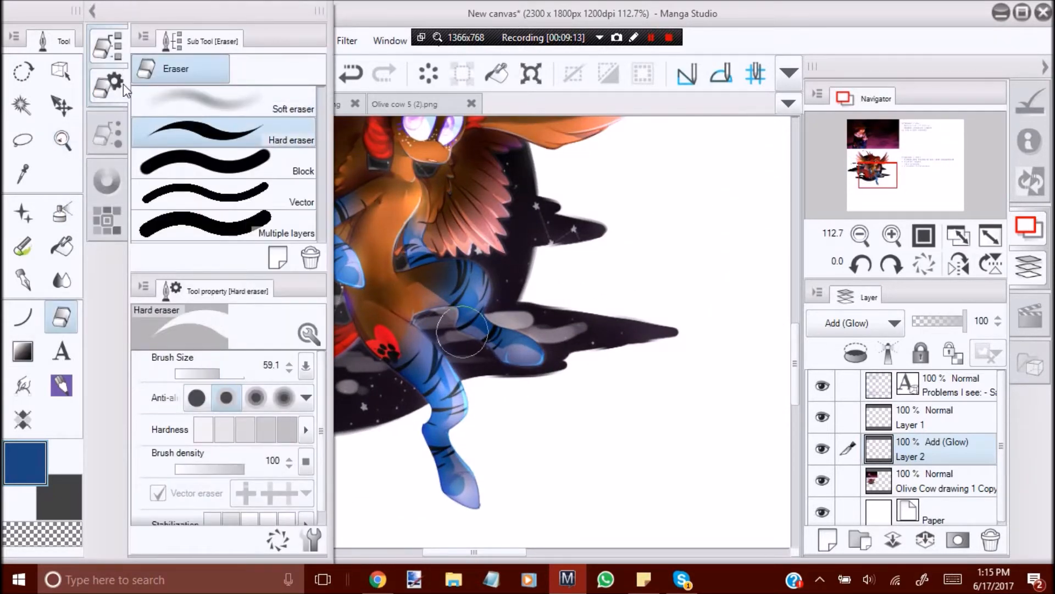
click(116, 81)
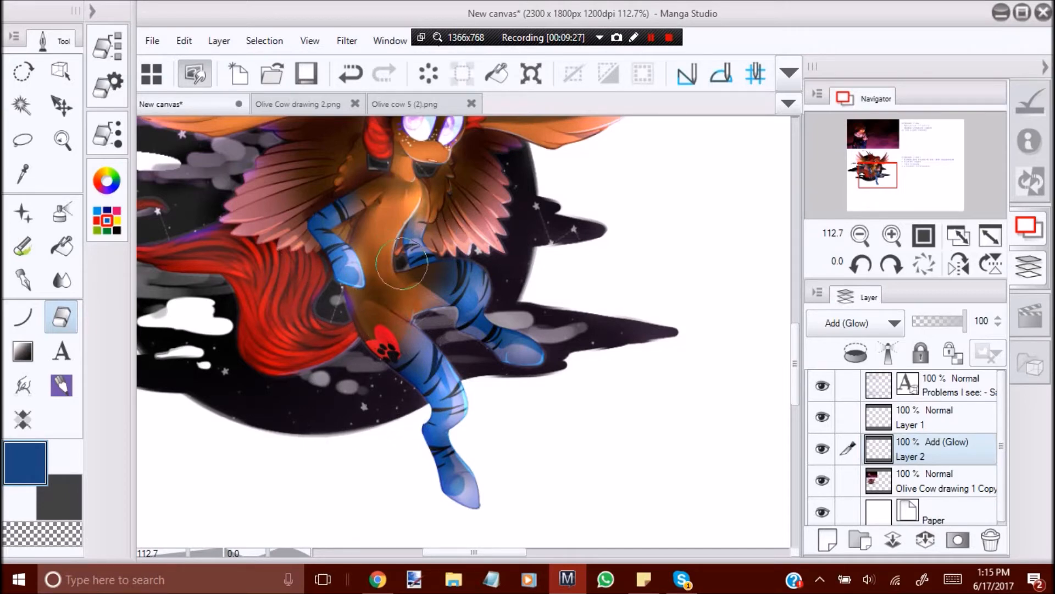
Compare the whole character with and without the glow layer.
click(65, 143)
drag(418, 442, 335, 439)
click(826, 452)
click(820, 453)
click(419, 437)
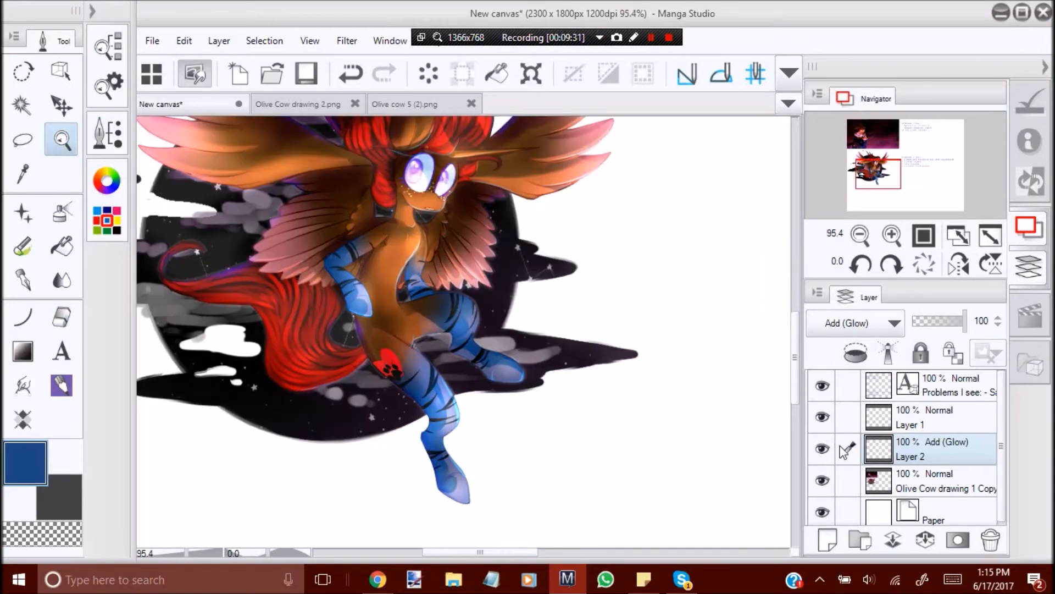
click(821, 450)
click(821, 450)
mouse_move(493, 424)
mouse_down()
mouse_move(465, 424)
mouse_move(480, 423)
mouse_up()
Lower the glow layer's opacity to 81% and merge it into the drawing layer beneath it.
click(956, 323)
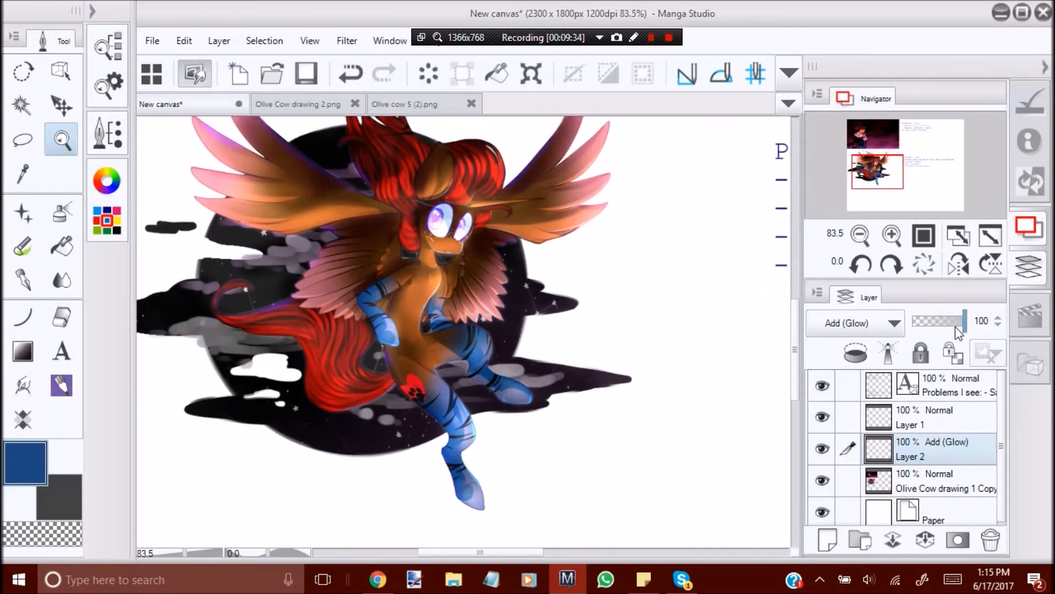
click(821, 449)
click(822, 449)
click(926, 540)
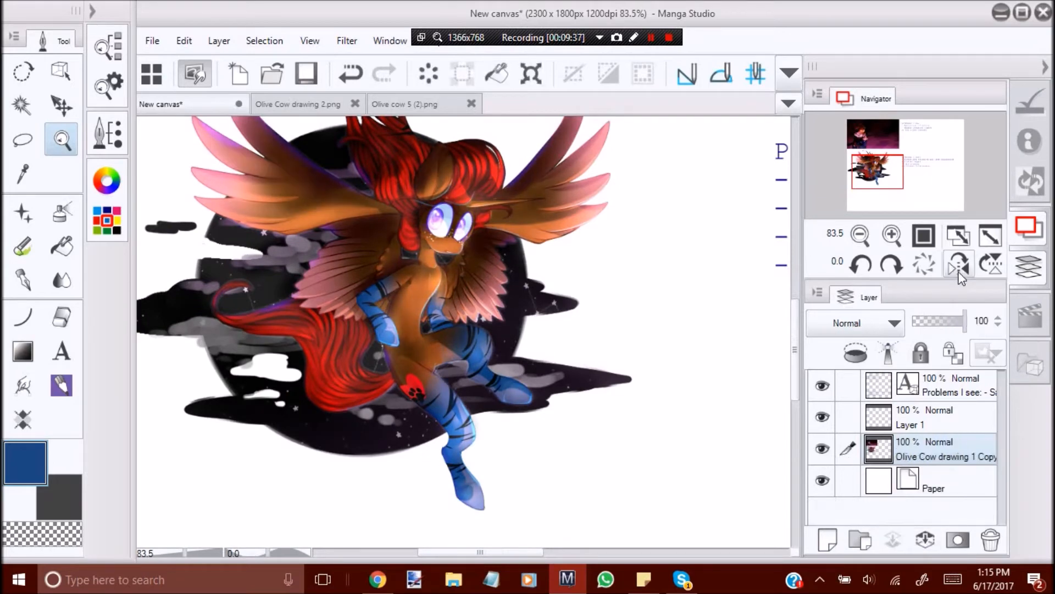
Inspect the merged lighting on the whole character in mirrored and normal views.
click(958, 265)
drag(374, 309, 330, 309)
drag(533, 308, 557, 311)
drag(486, 360, 505, 357)
drag(437, 336, 401, 330)
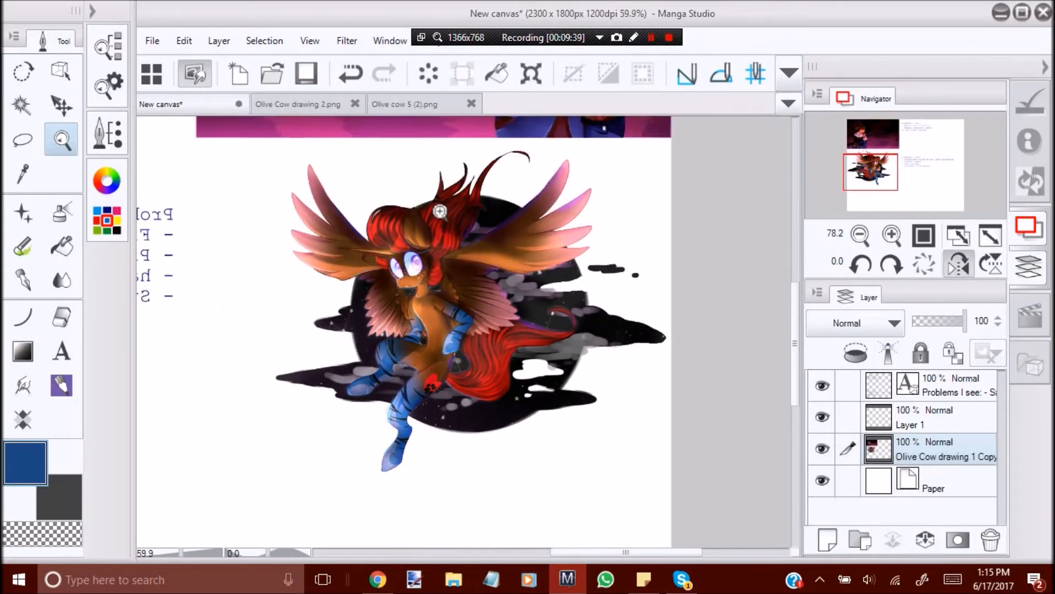
drag(441, 207, 483, 209)
drag(418, 233, 448, 223)
drag(507, 316, 333, 277)
drag(523, 322, 560, 342)
click(958, 267)
drag(589, 277, 557, 271)
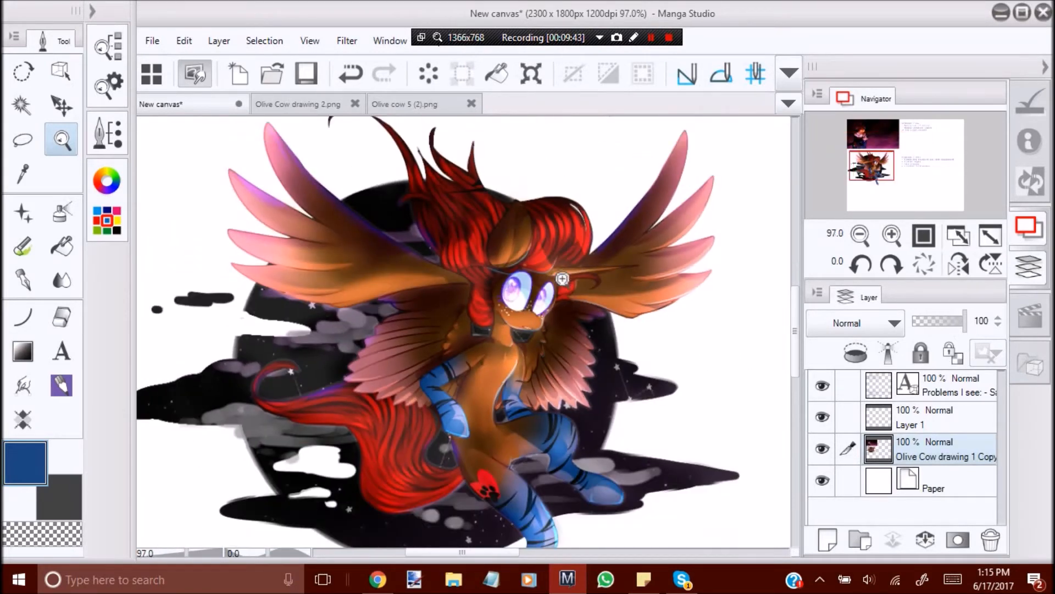
Create a new Normal layer above the drawing layer and clip it to that layer.
drag(410, 273, 431, 271)
drag(541, 281, 532, 411)
drag(436, 447, 506, 445)
key(ctrl+shift+n)
click(855, 352)
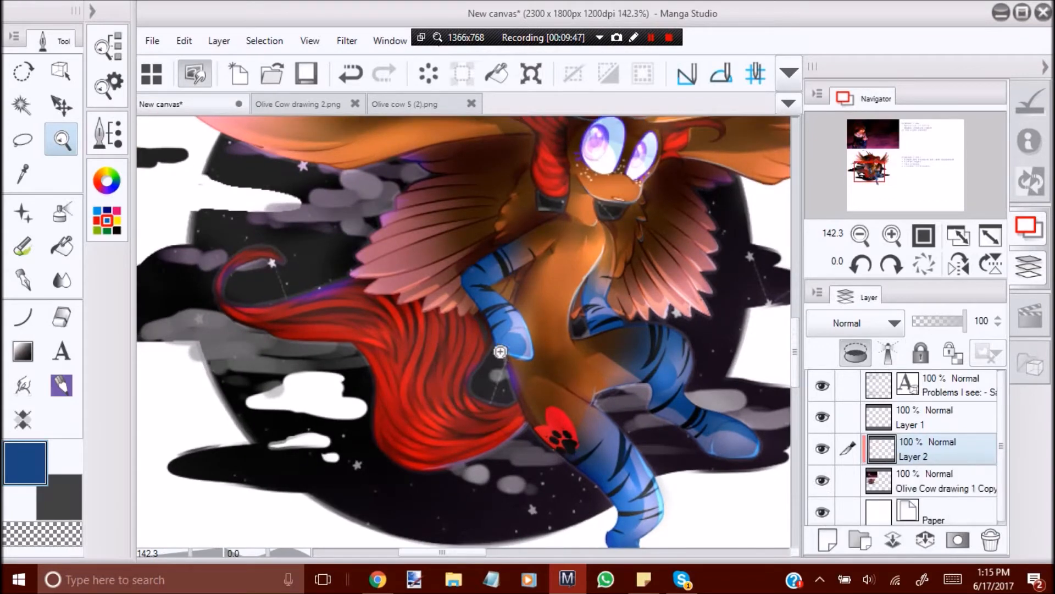
Mirror the view around the tail and sample a dark reddish brown from it as the painting colour.
drag(463, 455, 478, 431)
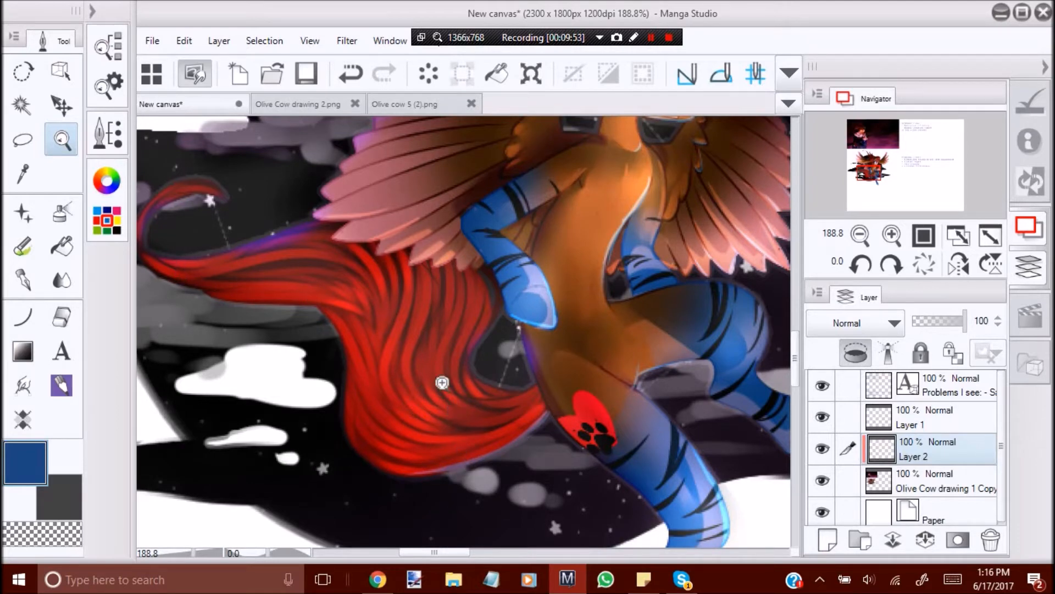
click(457, 394)
drag(465, 386, 434, 409)
click(959, 264)
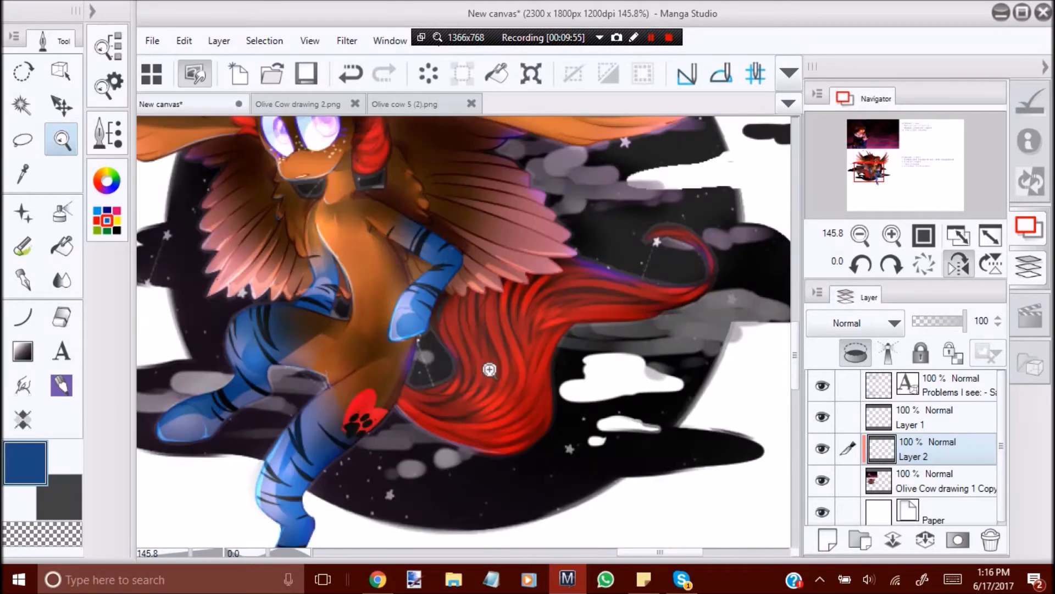
drag(394, 360, 374, 363)
drag(500, 359, 524, 359)
right_click(560, 288)
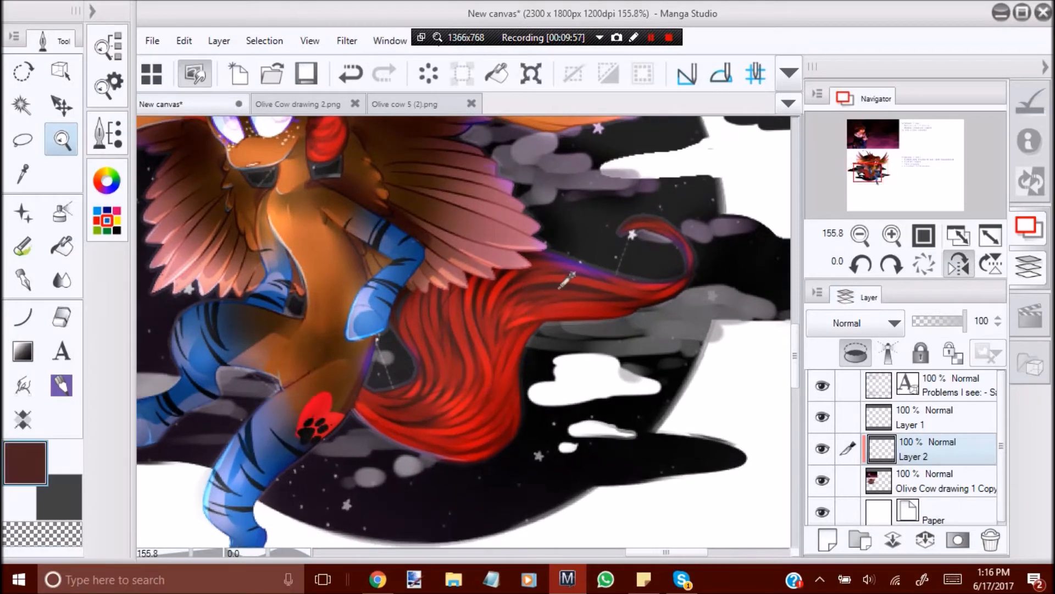
Choose the Opaque 1 brush, enlarge its brush size, and set the clipped layer's blending mode to Multiply.
click(23, 280)
click(108, 45)
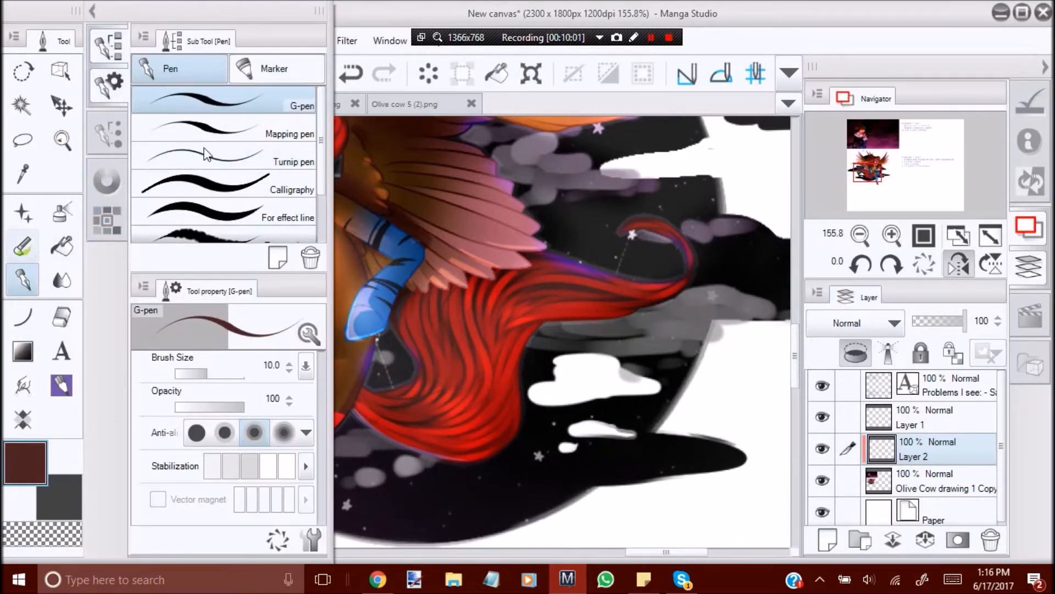
key(b)
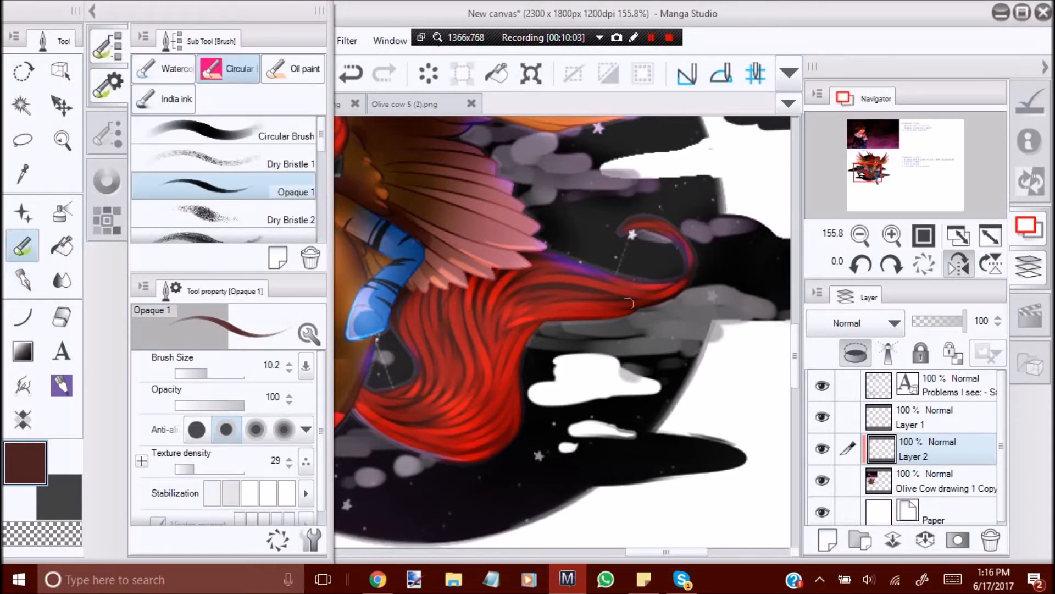
drag(215, 369, 213, 371)
click(93, 11)
click(891, 265)
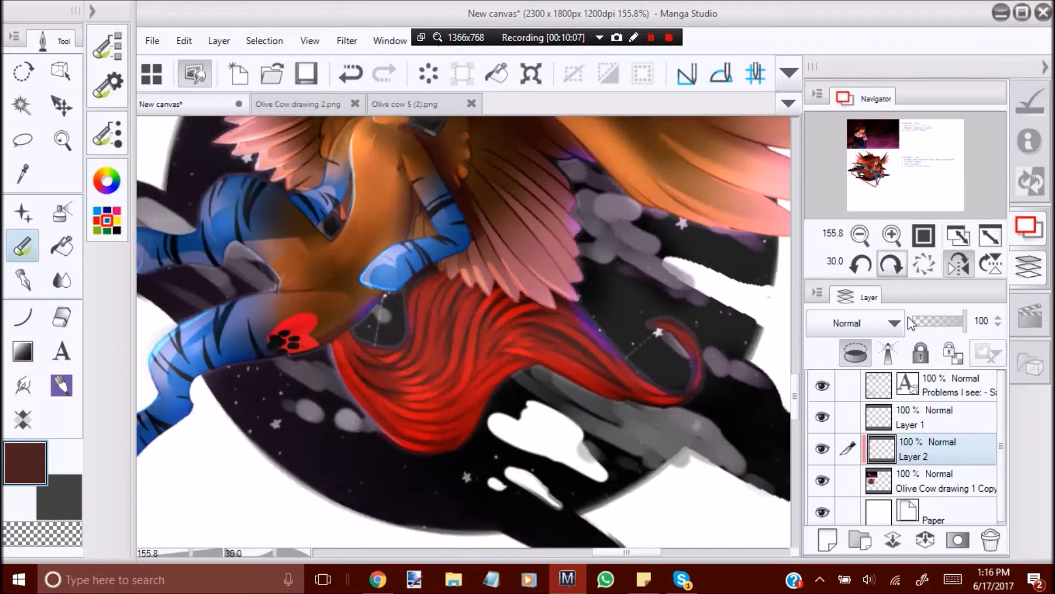
click(894, 324)
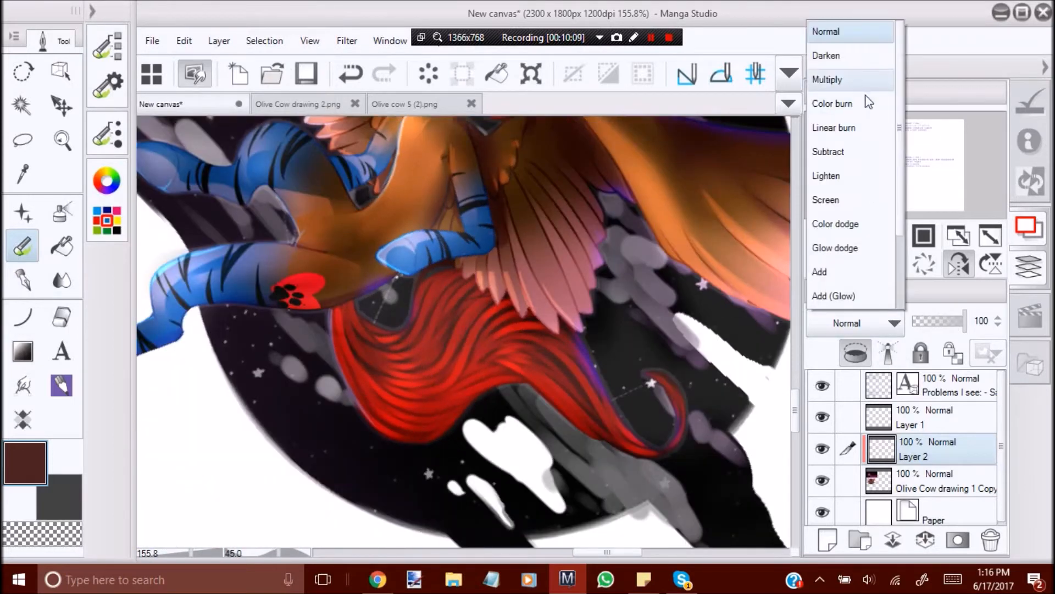
click(858, 80)
Paint dark reddish-brown shading strokes along the tail's strands, through its lower middle and below the wing feathers.
mouse_move(375, 370)
mouse_down()
mouse_move(432, 401)
mouse_move(382, 372)
mouse_move(444, 382)
mouse_move(378, 374)
mouse_move(420, 367)
mouse_move(424, 386)
mouse_move(418, 371)
mouse_move(470, 364)
mouse_move(433, 389)
mouse_move(477, 359)
mouse_move(500, 366)
mouse_move(450, 388)
mouse_move(472, 379)
mouse_move(404, 389)
mouse_move(473, 380)
mouse_move(462, 395)
mouse_move(513, 378)
mouse_move(496, 366)
mouse_move(495, 377)
mouse_move(451, 399)
mouse_move(373, 372)
mouse_move(426, 398)
mouse_up()
mouse_move(492, 370)
mouse_down()
mouse_move(387, 385)
mouse_move(436, 383)
mouse_move(474, 363)
mouse_up()
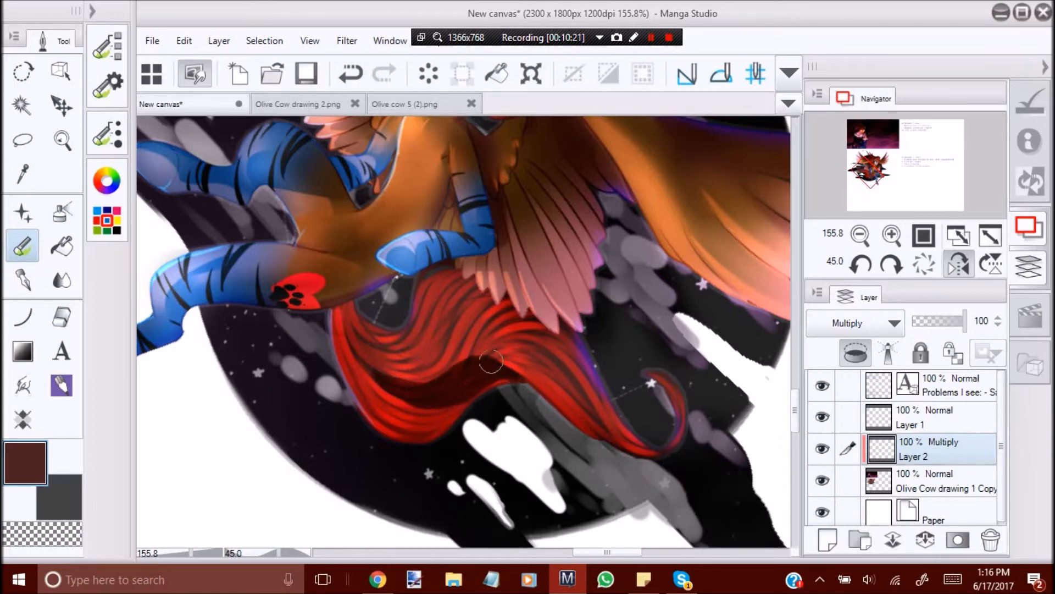
mouse_move(417, 391)
mouse_down()
mouse_move(470, 399)
mouse_move(510, 378)
mouse_move(540, 391)
mouse_move(464, 357)
mouse_move(474, 353)
mouse_move(470, 366)
mouse_move(531, 349)
mouse_move(510, 356)
mouse_move(564, 367)
mouse_move(489, 352)
mouse_up()
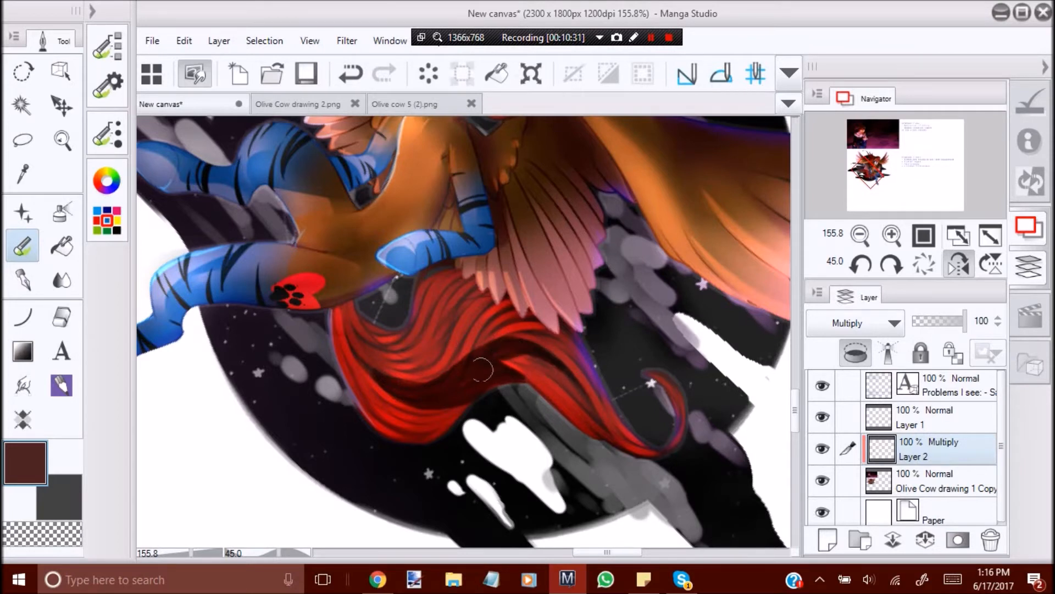
mouse_move(360, 330)
mouse_down()
mouse_move(409, 353)
mouse_move(375, 324)
mouse_move(443, 319)
mouse_move(399, 337)
mouse_move(410, 315)
mouse_move(433, 345)
mouse_move(454, 329)
mouse_up()
mouse_move(480, 290)
mouse_down()
mouse_move(456, 316)
mouse_move(378, 339)
mouse_move(353, 316)
mouse_move(433, 342)
mouse_up()
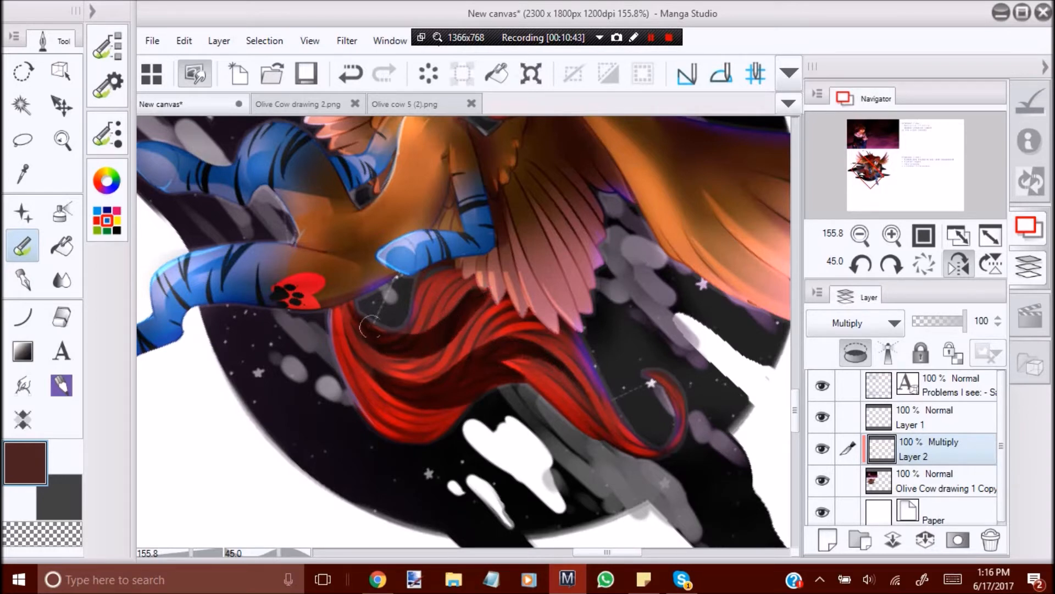
Extend the tail shading toward the wing and the tail tip in mirrored view, cleaning up spill with the transparent colour.
click(958, 265)
mouse_move(466, 407)
mouse_down()
mouse_move(511, 402)
mouse_move(477, 401)
mouse_move(532, 422)
mouse_move(567, 334)
mouse_up()
mouse_move(541, 380)
mouse_down()
mouse_move(574, 330)
mouse_move(573, 305)
mouse_move(586, 352)
mouse_up()
mouse_move(409, 321)
mouse_down()
mouse_move(467, 363)
mouse_move(456, 363)
mouse_move(427, 314)
mouse_move(449, 333)
mouse_up()
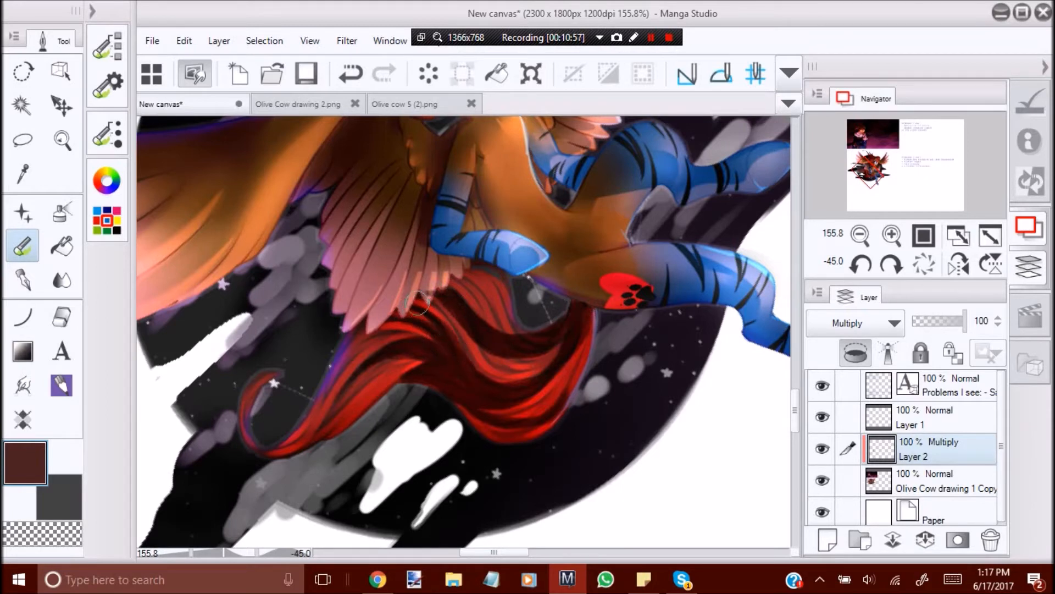
click(41, 531)
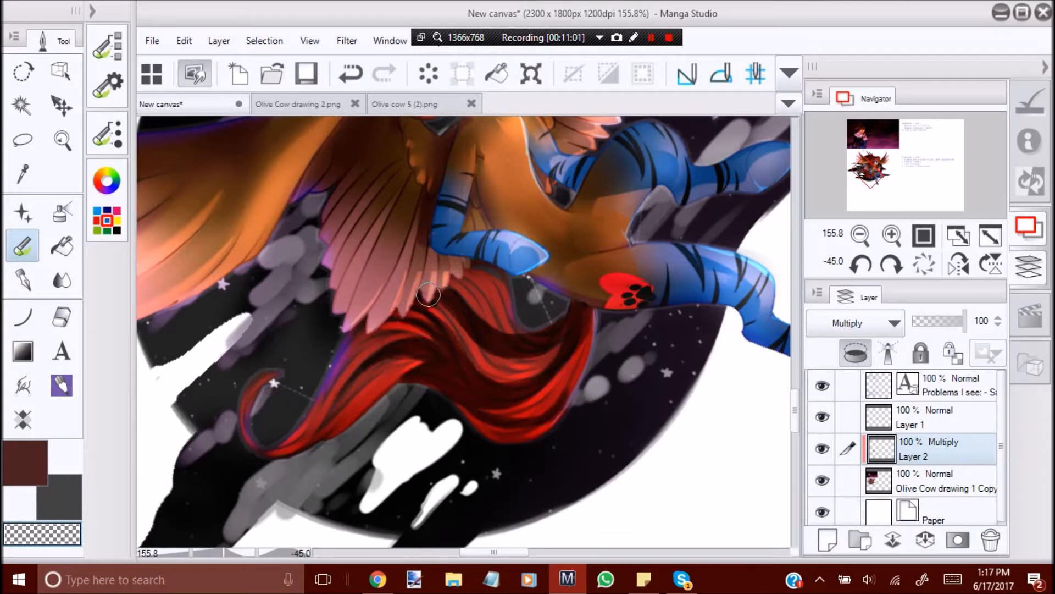
click(31, 459)
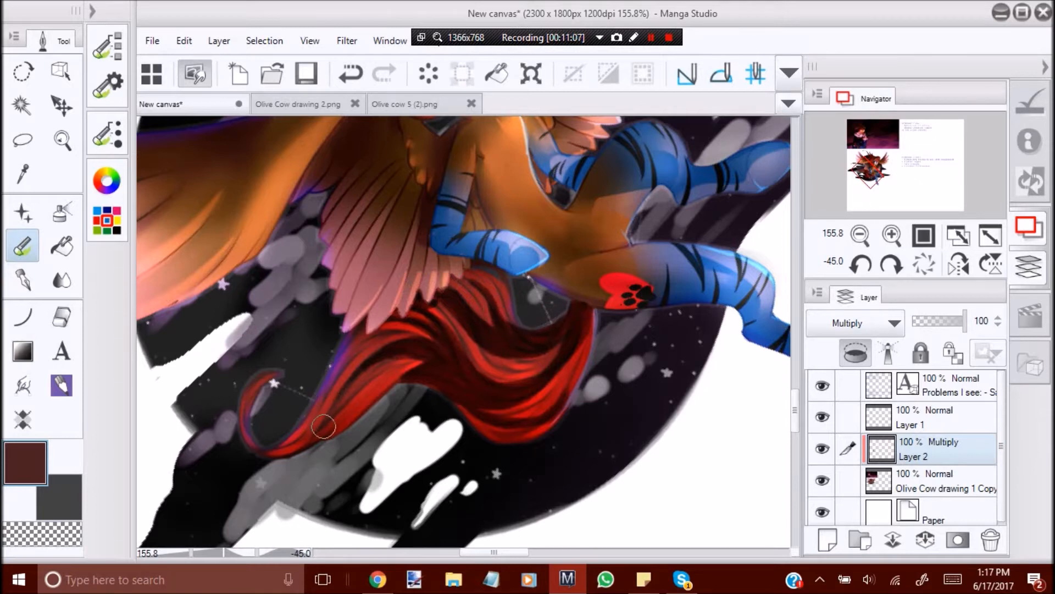
mouse_move(325, 426)
mouse_down()
mouse_move(370, 380)
mouse_move(392, 383)
mouse_move(336, 426)
mouse_up()
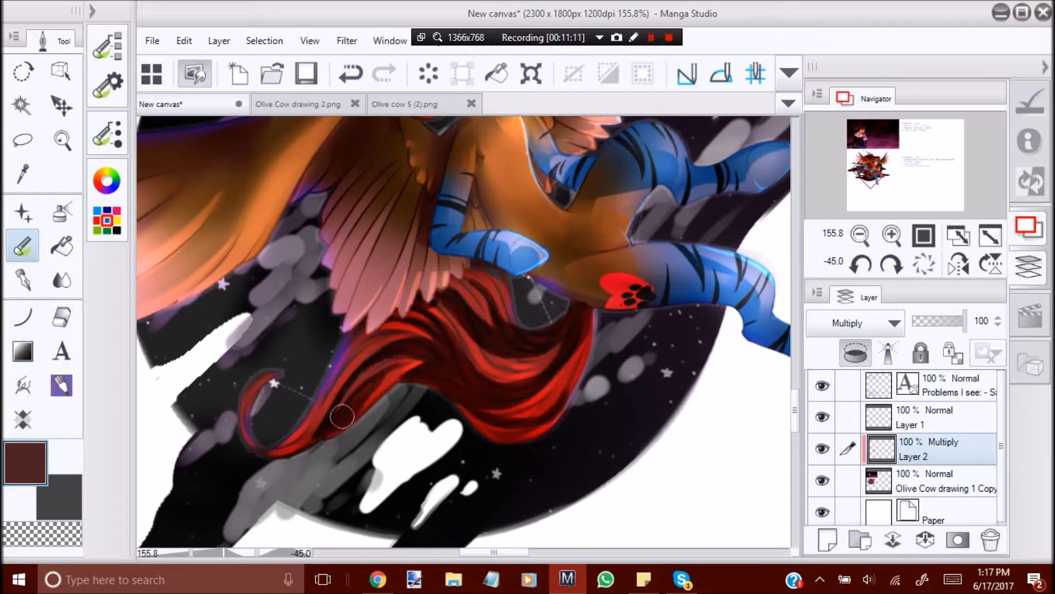
click(35, 533)
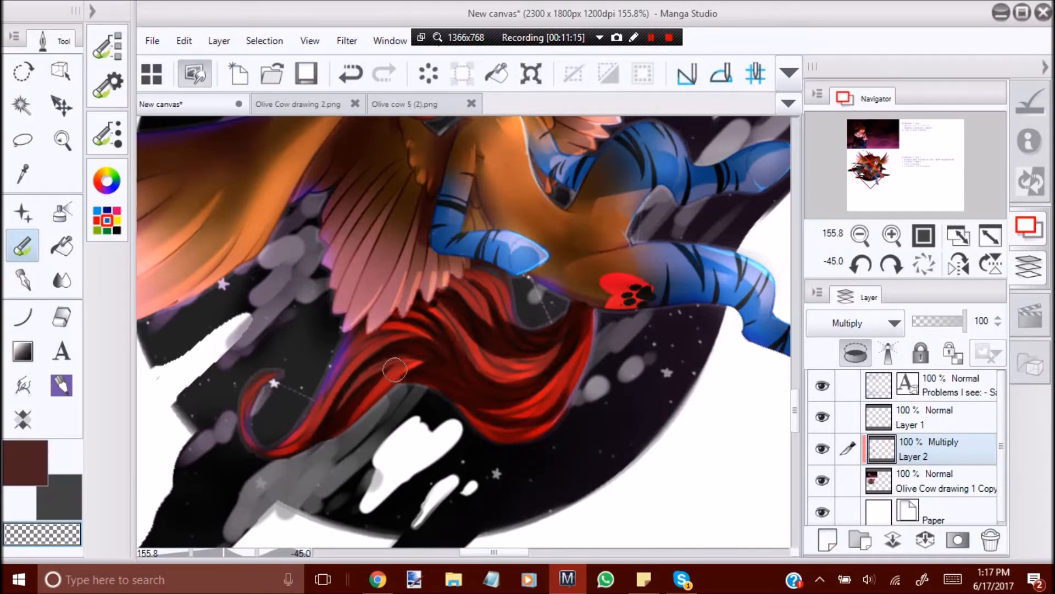
click(39, 451)
Shade the strands of the rear mane and the hair lock beside the face, cleaning the edges with the transparent colour.
click(62, 139)
drag(443, 370, 341, 373)
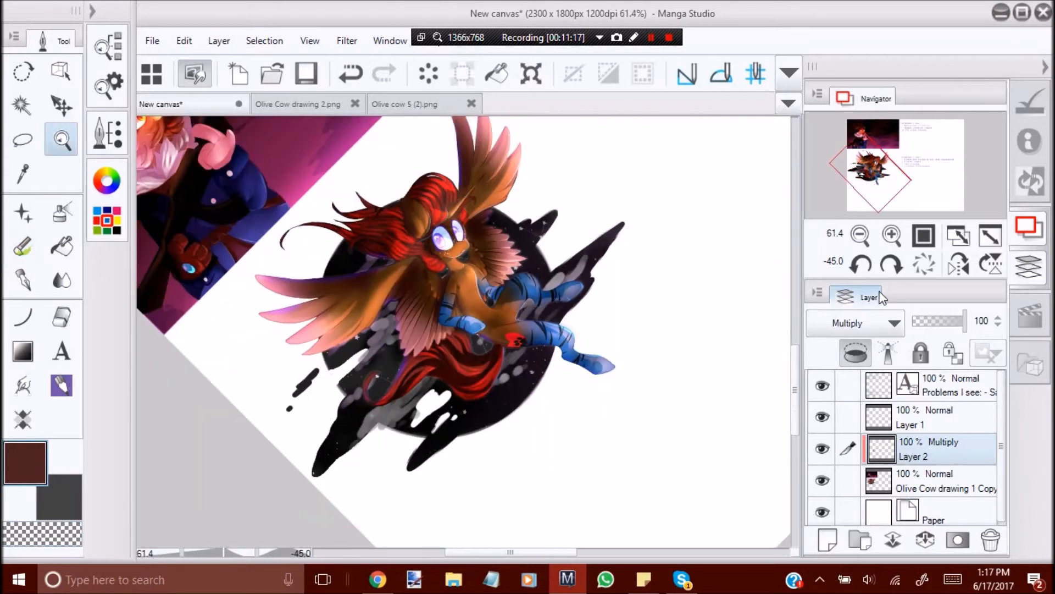
click(924, 265)
drag(545, 204, 679, 264)
mouse_move(372, 376)
mouse_down()
mouse_move(357, 272)
mouse_move(236, 354)
mouse_move(324, 297)
mouse_up()
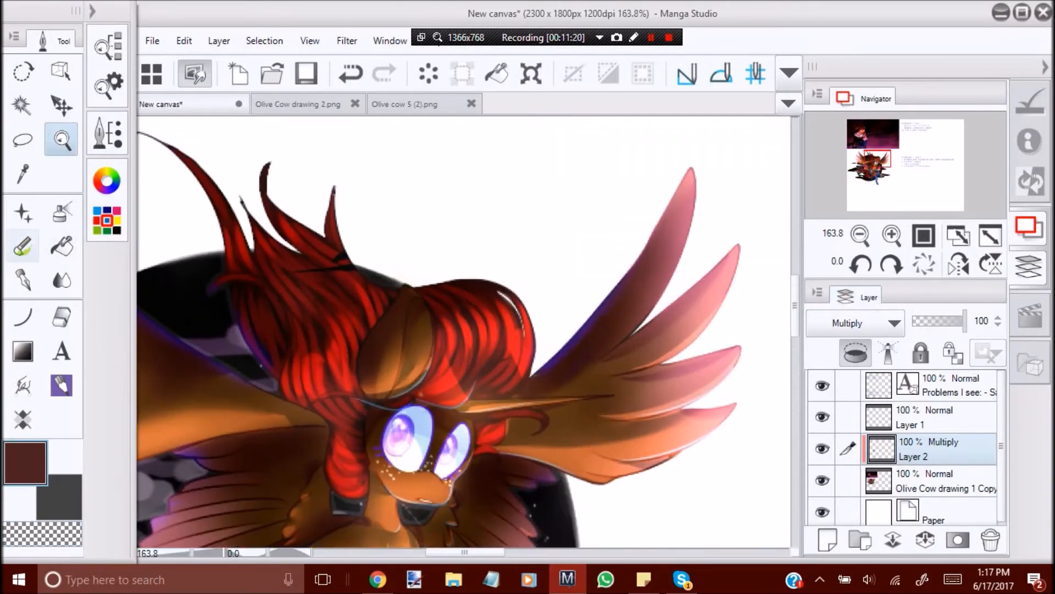
click(23, 246)
mouse_move(225, 220)
mouse_down()
mouse_move(254, 301)
mouse_move(223, 213)
mouse_move(287, 315)
mouse_up()
mouse_move(240, 263)
mouse_down()
mouse_move(273, 330)
mouse_move(252, 302)
mouse_move(265, 362)
mouse_move(285, 333)
mouse_move(282, 370)
mouse_move(264, 231)
mouse_move(281, 310)
mouse_up()
mouse_move(255, 229)
mouse_down()
mouse_move(309, 324)
mouse_move(328, 387)
mouse_up()
mouse_move(309, 324)
mouse_down()
mouse_move(351, 401)
mouse_move(319, 325)
mouse_move(366, 420)
mouse_up()
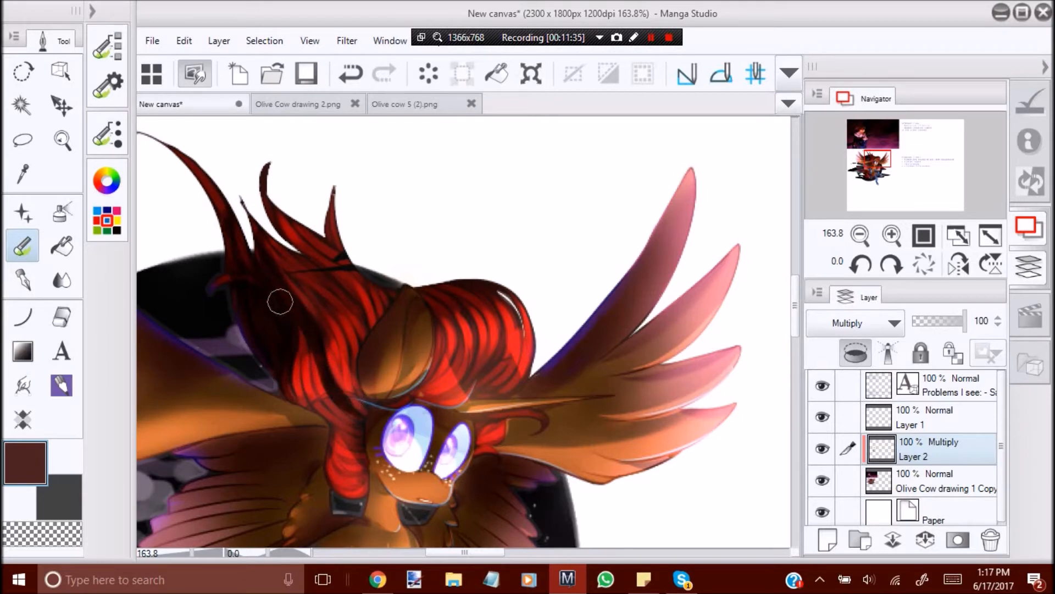
drag(299, 341, 333, 416)
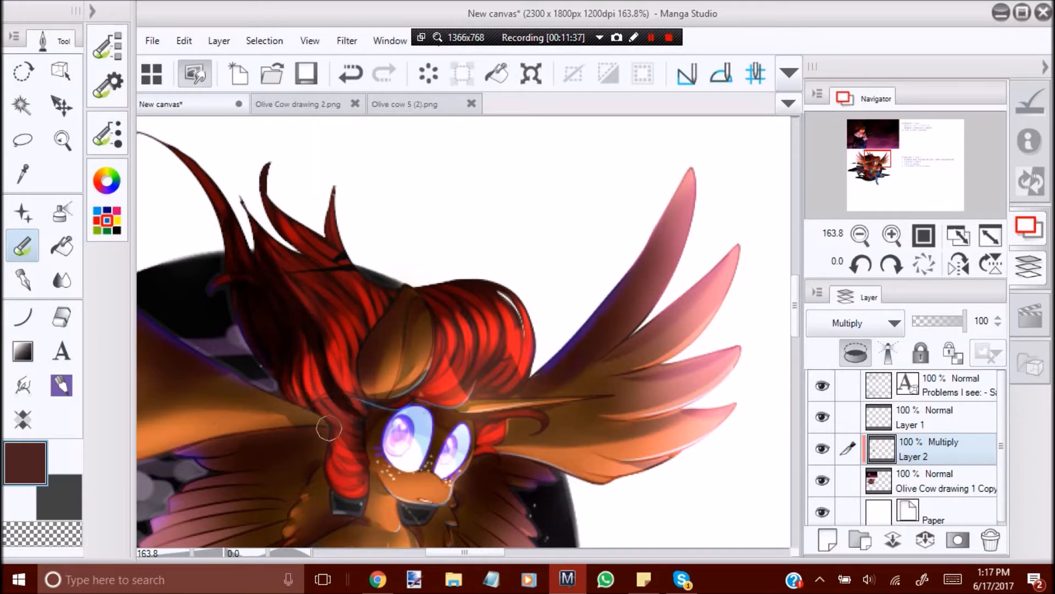
mouse_move(334, 474)
mouse_down()
mouse_move(357, 459)
mouse_move(342, 442)
mouse_move(332, 476)
mouse_move(335, 437)
mouse_move(359, 450)
mouse_move(359, 490)
mouse_up()
click(55, 532)
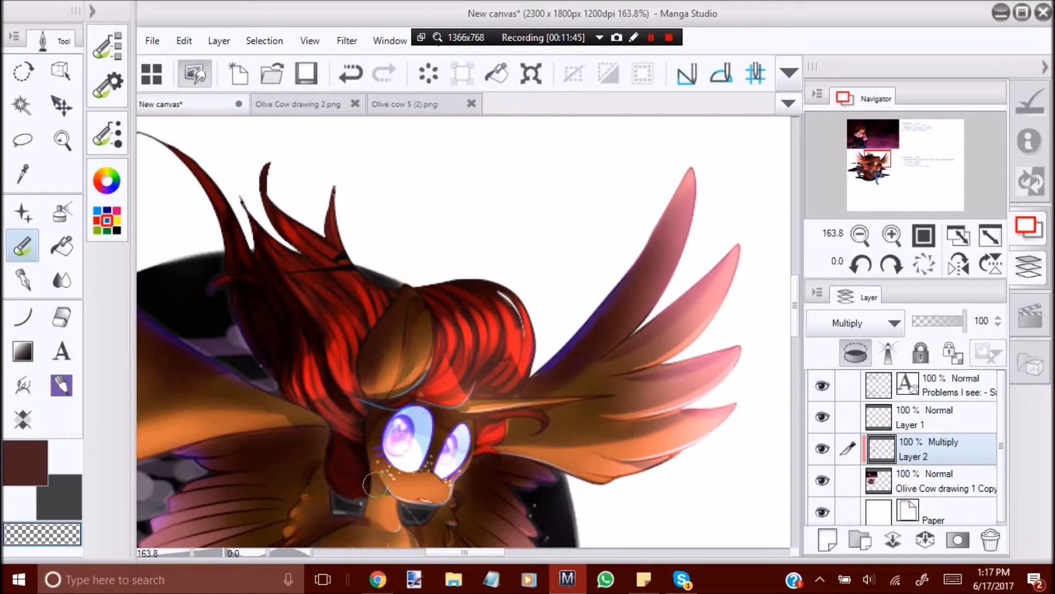
Deepen the dark shading on the flowing mane strands behind the ear, working in mirrored view.
click(958, 265)
click(47, 476)
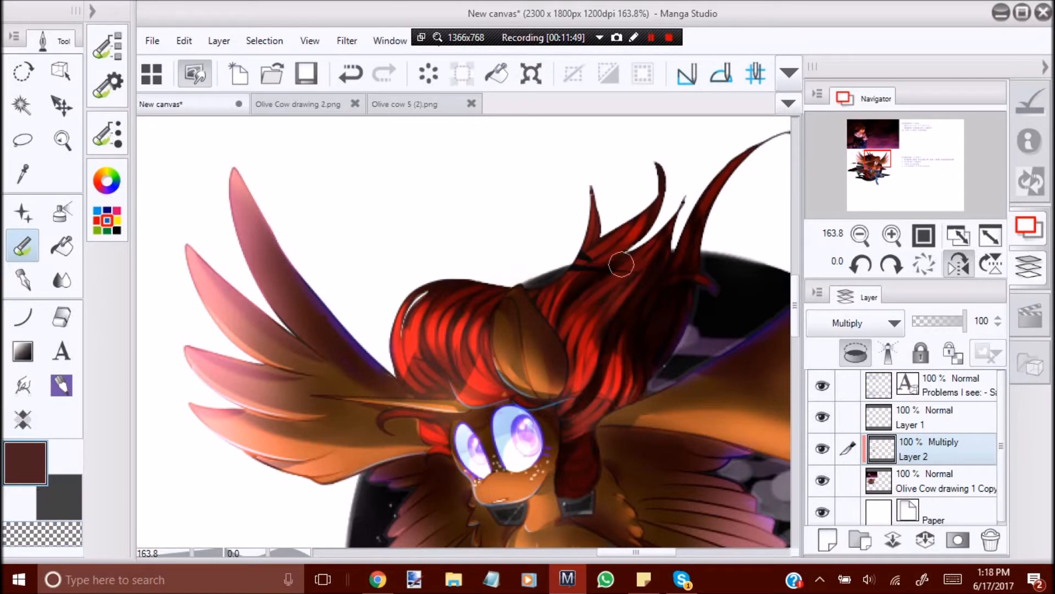
drag(580, 351, 662, 239)
drag(586, 326, 642, 269)
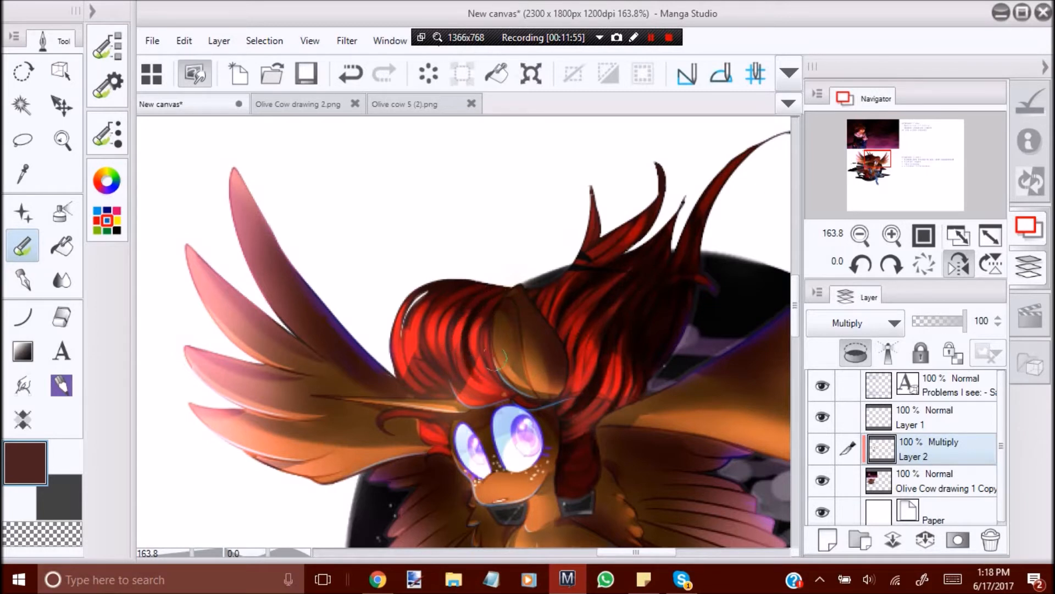
Shade the mane in front of the ear, undo the last two strokes, and trim the shading with the transparent colour.
mouse_move(477, 299)
mouse_down()
mouse_move(461, 356)
mouse_move(436, 359)
mouse_up()
drag(445, 297, 431, 360)
mouse_move(462, 322)
mouse_down()
mouse_move(490, 363)
mouse_move(489, 311)
mouse_move(486, 361)
mouse_up()
mouse_move(425, 338)
mouse_down()
mouse_move(449, 385)
mouse_move(422, 367)
mouse_move(438, 387)
mouse_up()
key(ctrl+z)
key(ctrl+z)
click(47, 540)
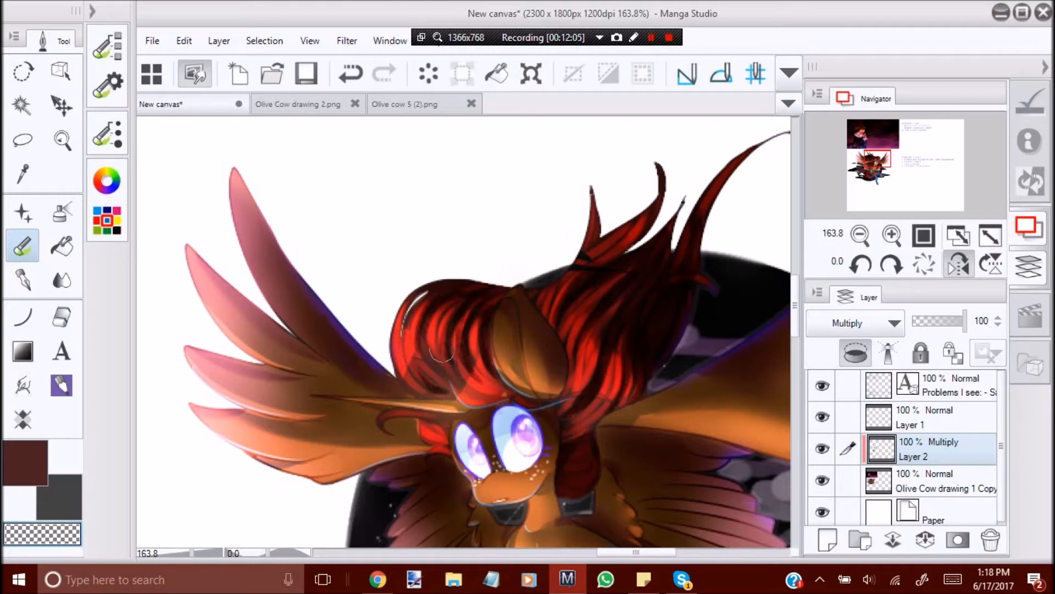
mouse_move(463, 335)
mouse_down()
mouse_move(463, 318)
mouse_move(462, 330)
mouse_up()
Darken the small hair lock beside the far eye and select the transparent colour to clean its edge.
click(37, 478)
mouse_move(423, 429)
mouse_down()
mouse_move(445, 439)
mouse_move(428, 434)
mouse_up()
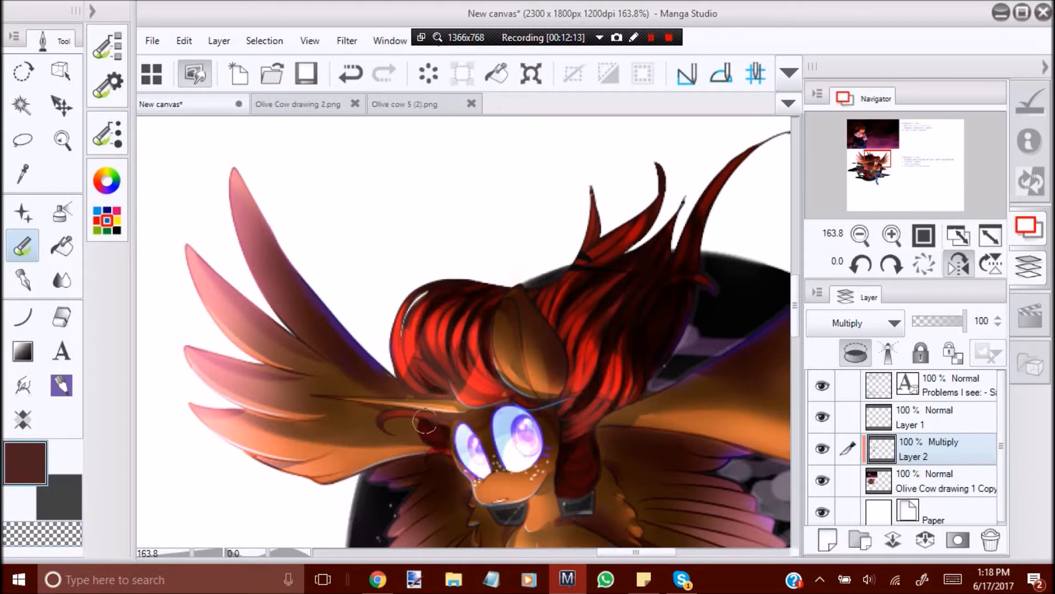
click(48, 536)
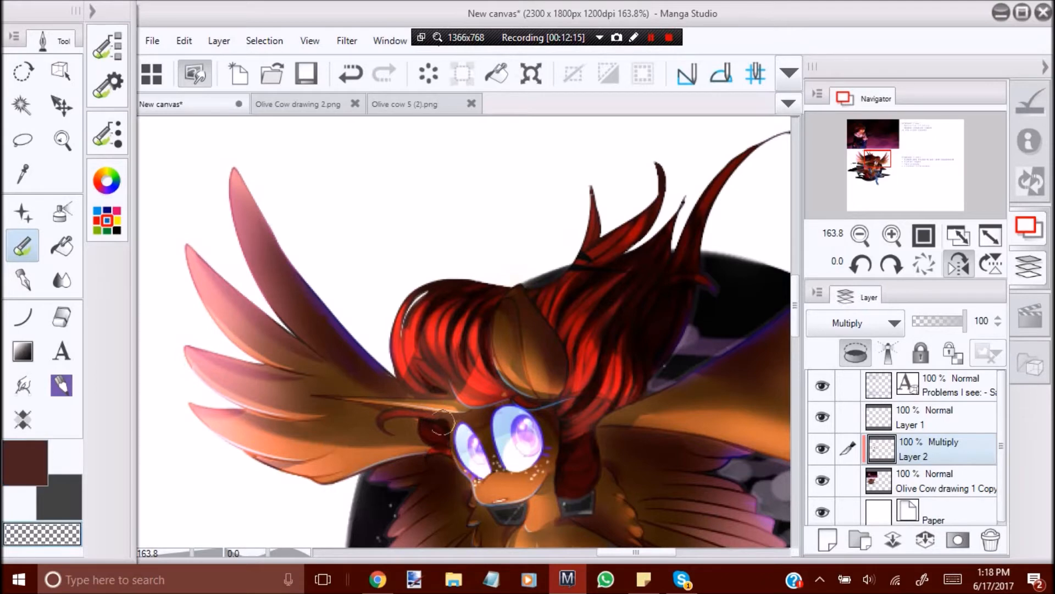
Examine the mane and tail shading on the whole character in normal view, both close up and from afar.
click(62, 139)
drag(432, 278, 380, 281)
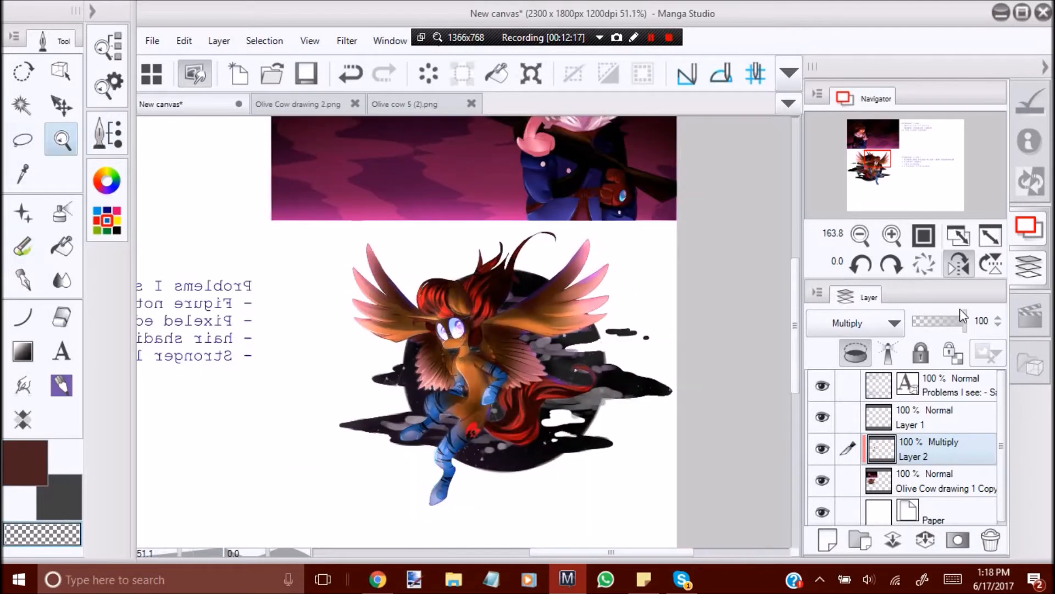
click(957, 266)
drag(409, 370, 440, 366)
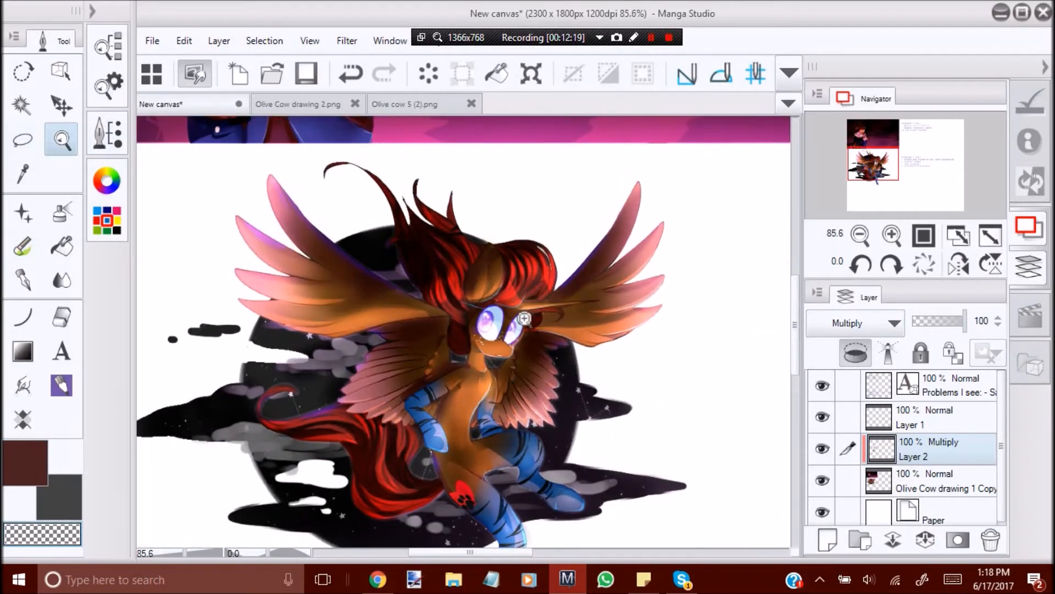
drag(509, 247, 555, 247)
click(22, 246)
click(43, 463)
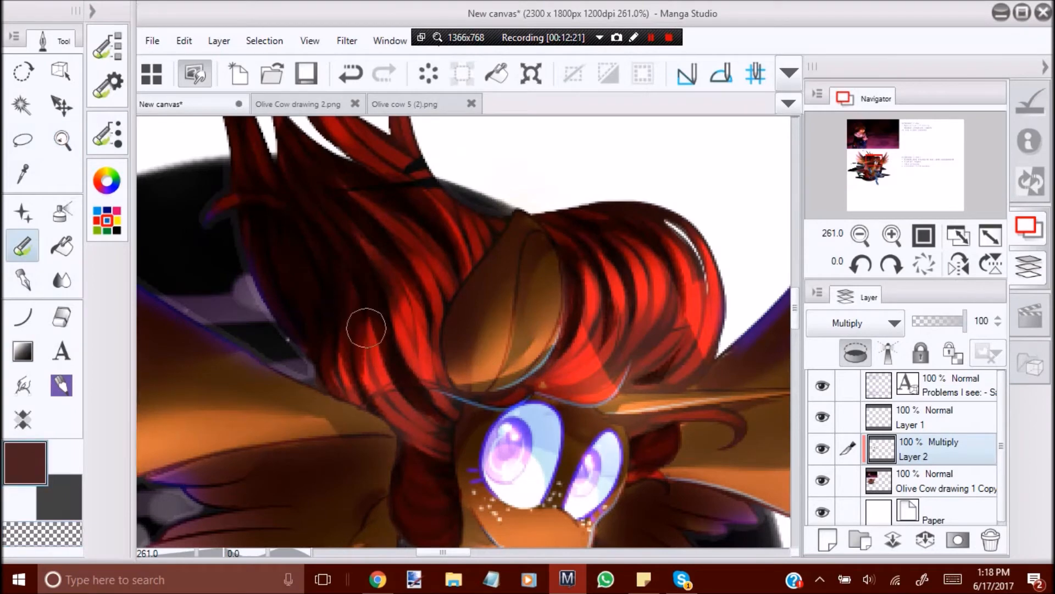
click(61, 140)
drag(419, 236, 355, 247)
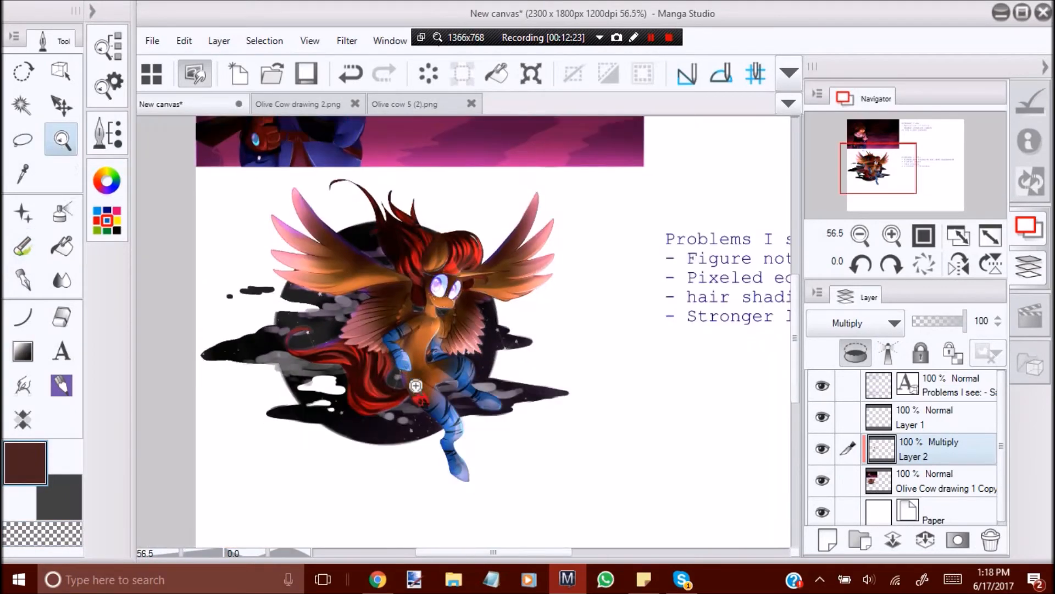
Blend the hard edges of the shading in the middle of the tail with the blend tool.
drag(372, 363, 418, 382)
click(62, 280)
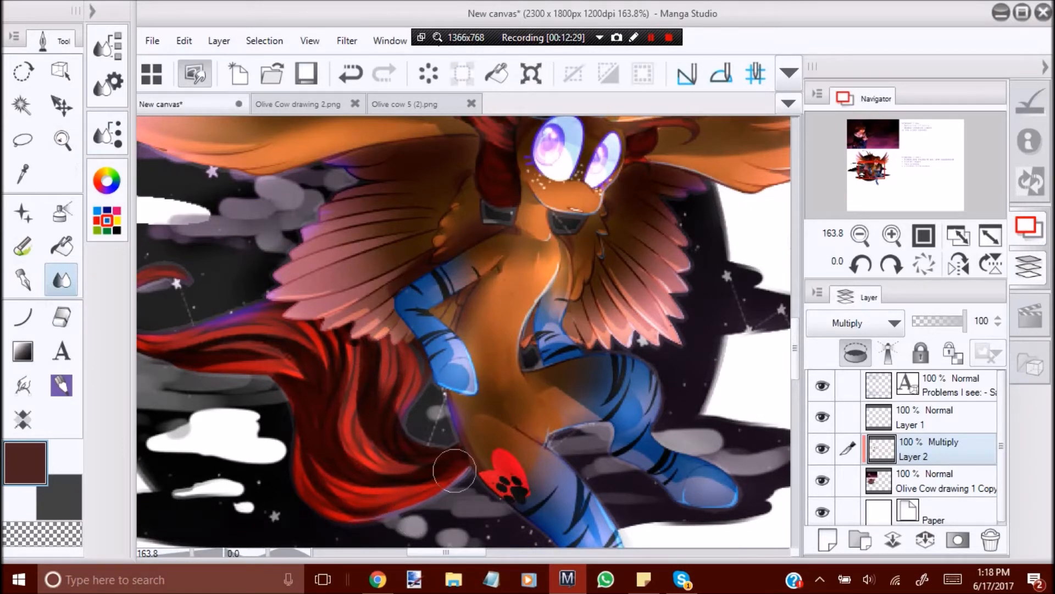
mouse_move(288, 365)
mouse_down()
mouse_move(214, 343)
mouse_move(312, 358)
mouse_up()
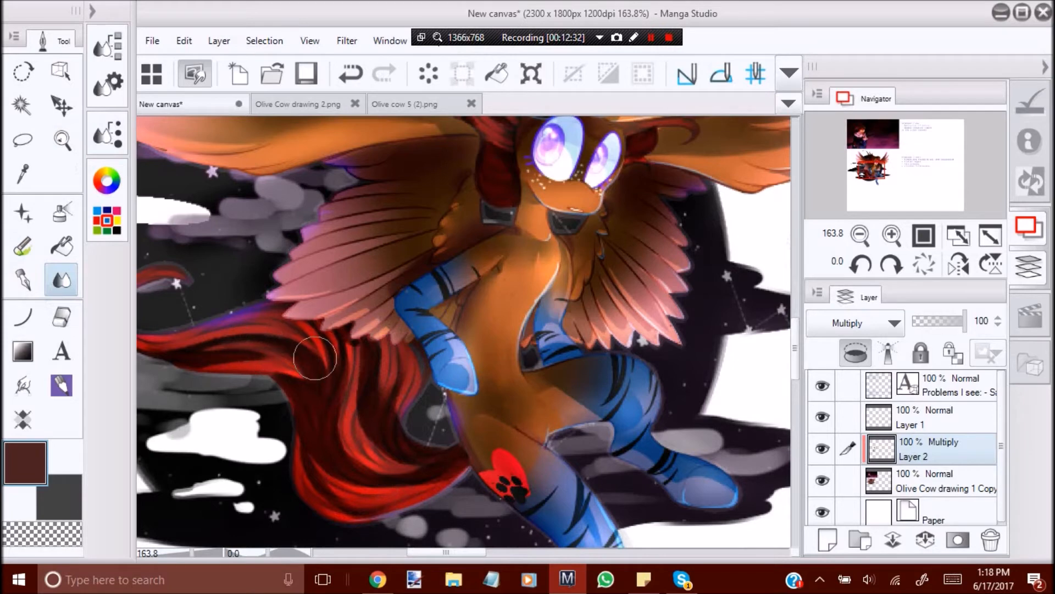
Lighten parts of the shading on the mane behind the ear and on the tail with a resized soft eraser.
click(62, 142)
drag(426, 351, 352, 354)
click(958, 266)
drag(572, 299, 453, 278)
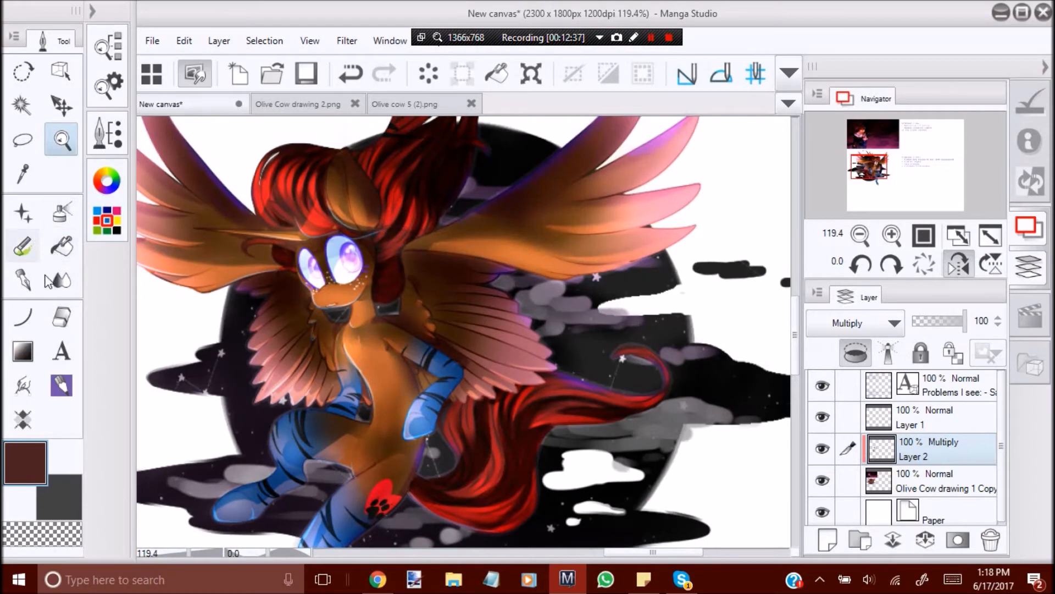
click(23, 317)
key(e)
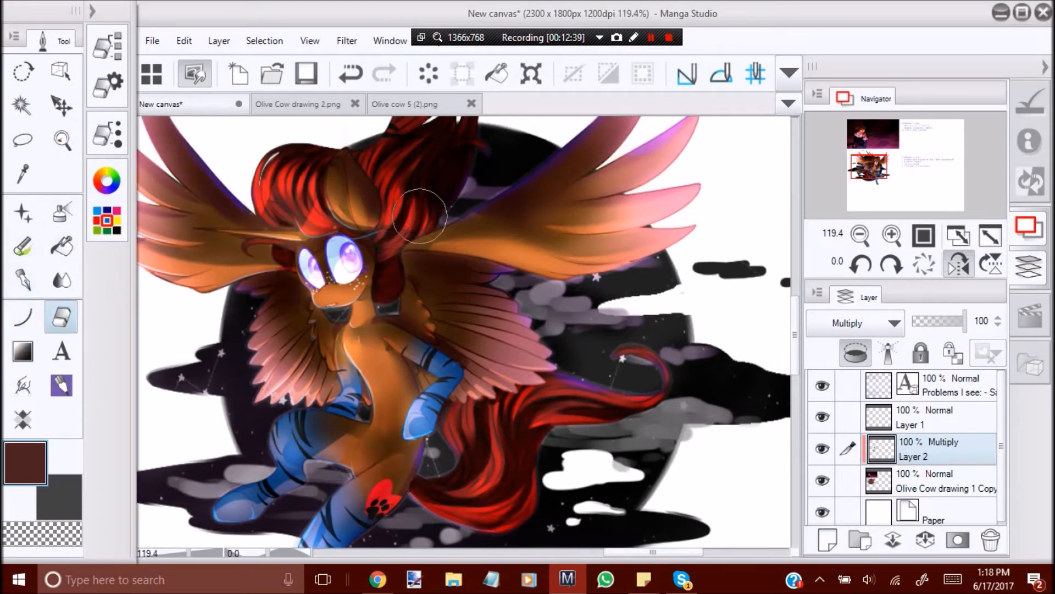
click(97, 90)
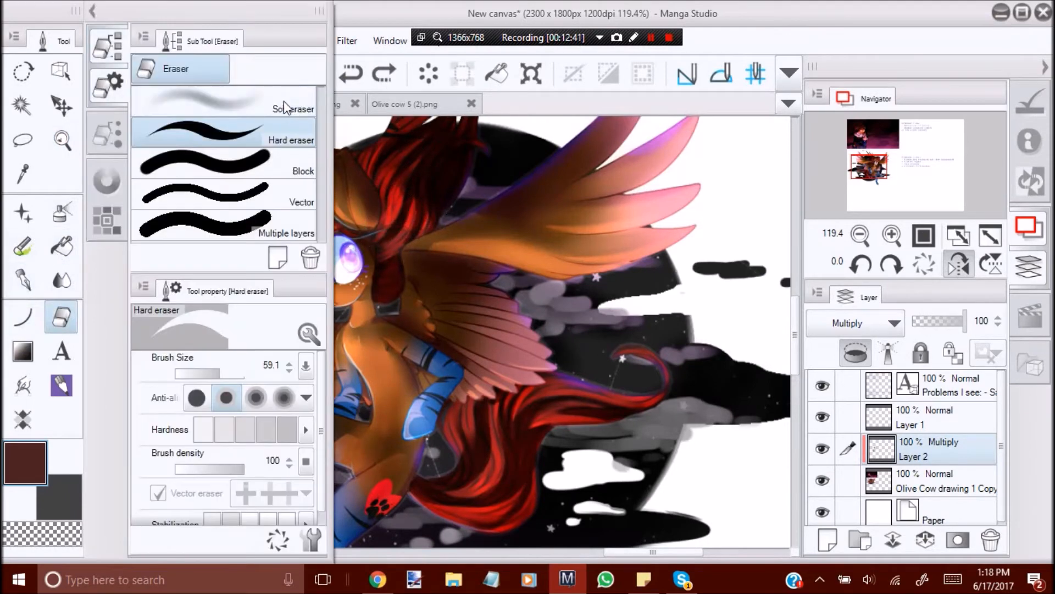
click(284, 103)
drag(220, 372, 221, 373)
click(462, 332)
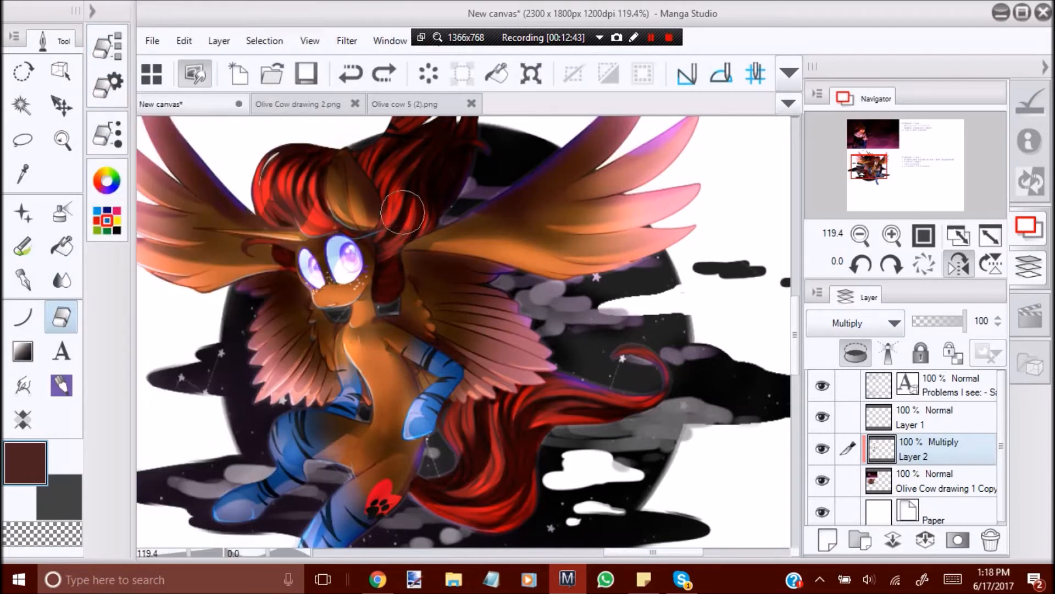
drag(395, 269, 411, 206)
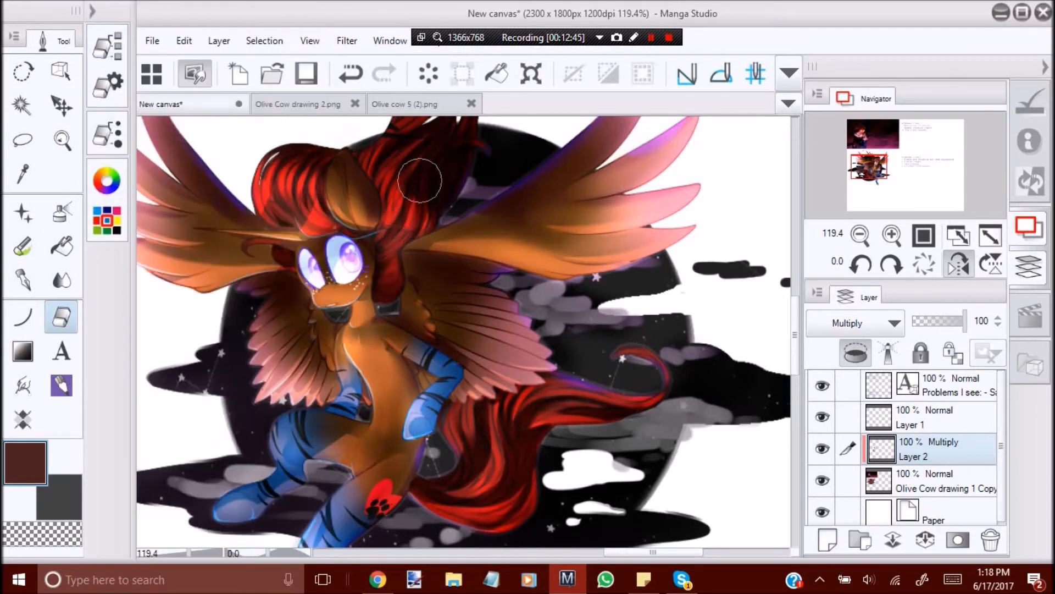
mouse_move(516, 454)
mouse_down()
mouse_move(518, 423)
mouse_move(539, 427)
mouse_move(533, 405)
mouse_move(509, 421)
mouse_move(534, 435)
mouse_up()
mouse_move(446, 484)
mouse_down()
mouse_move(485, 460)
mouse_move(491, 443)
mouse_up()
Examine the mane and tail shading with the canvas turned back to its unmirrored view, close up and zoomed out.
click(958, 264)
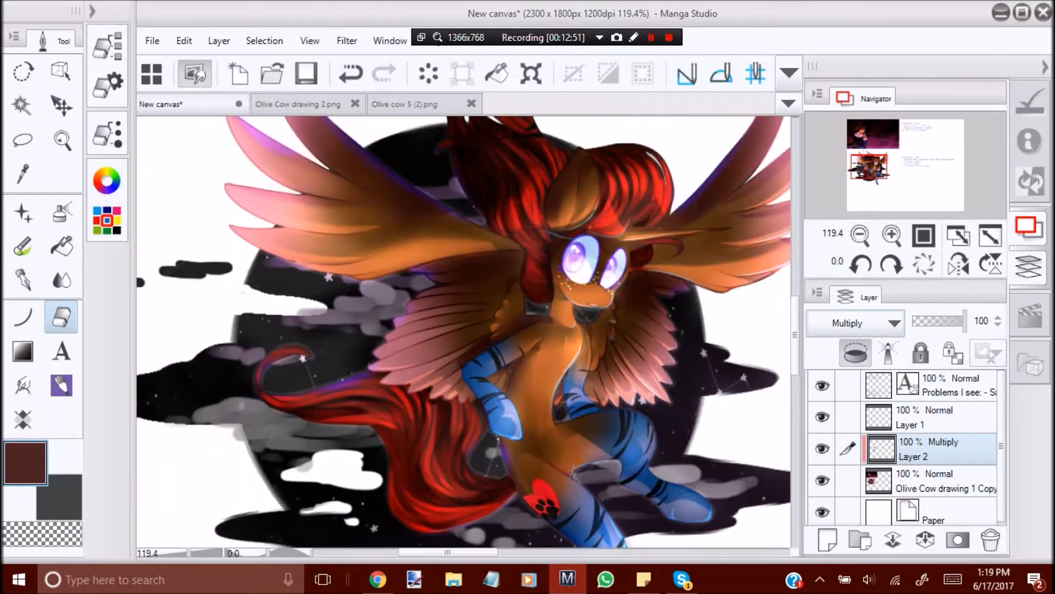
click(61, 279)
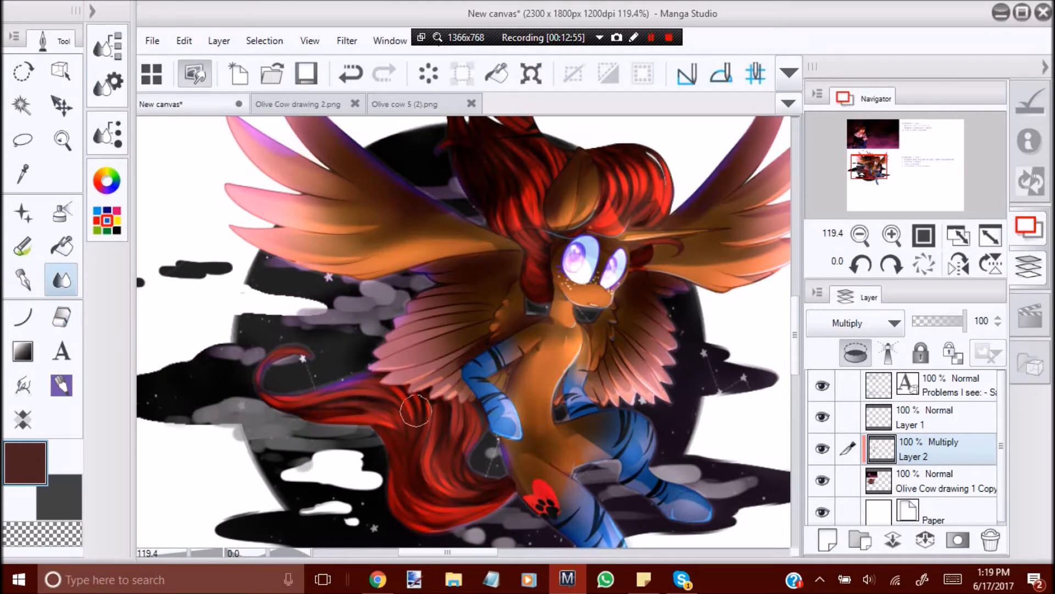
key(ctrl+space)
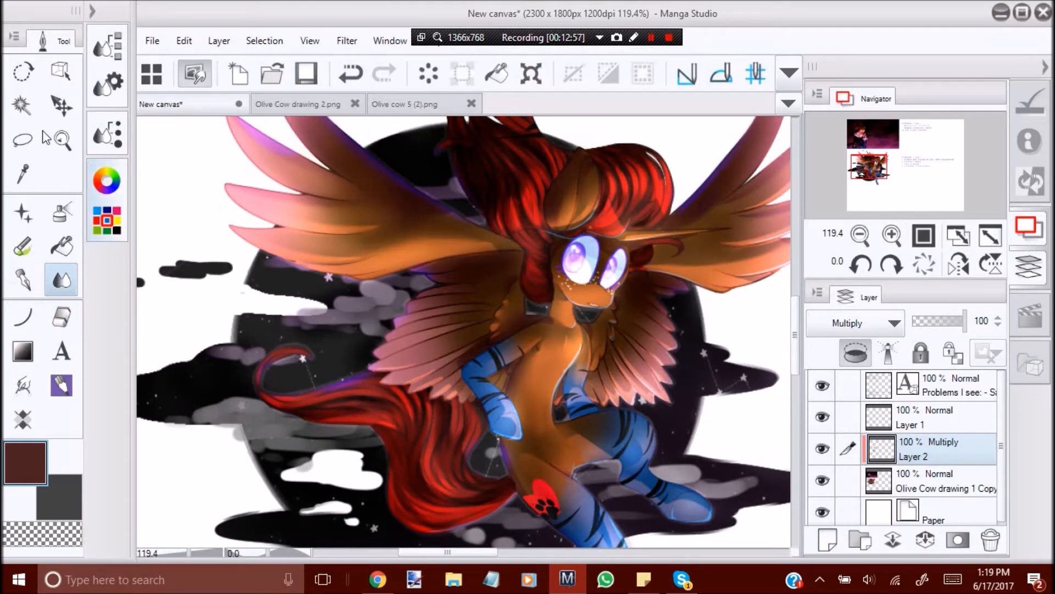
drag(394, 272, 337, 307)
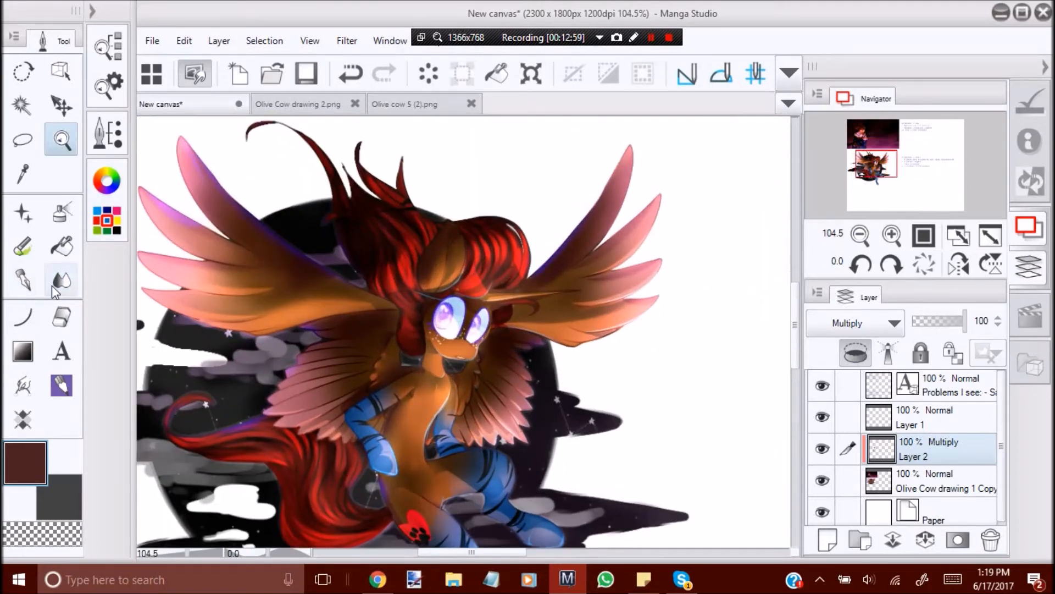
click(53, 285)
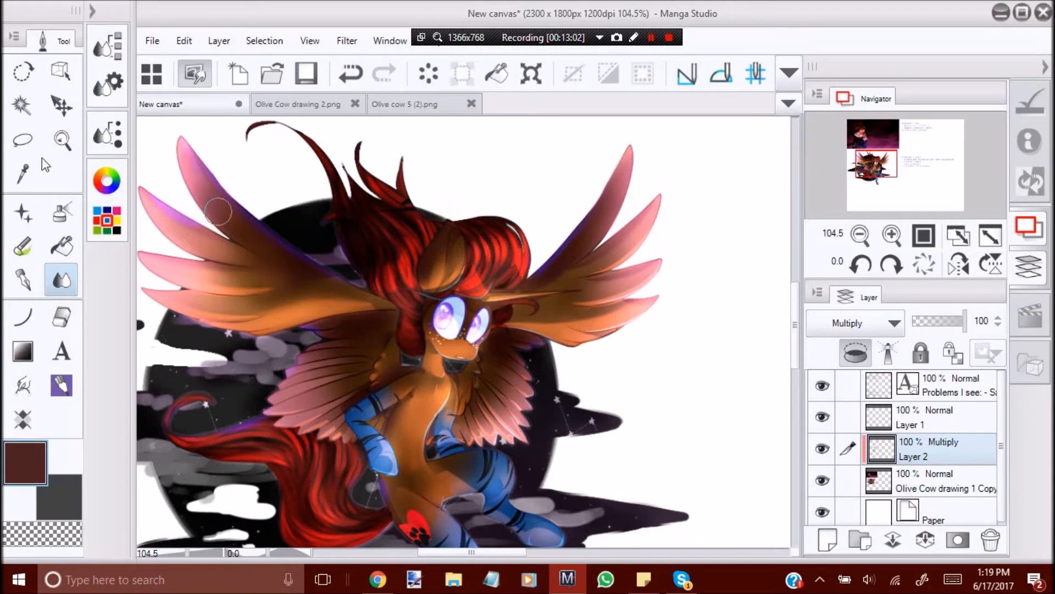
click(62, 139)
drag(379, 258, 343, 258)
Correct the Multiply shading layer's tones with hue -78, saturation 31 and brightness -19.
click(183, 40)
mouse_move(407, 413)
click(528, 232)
click(641, 174)
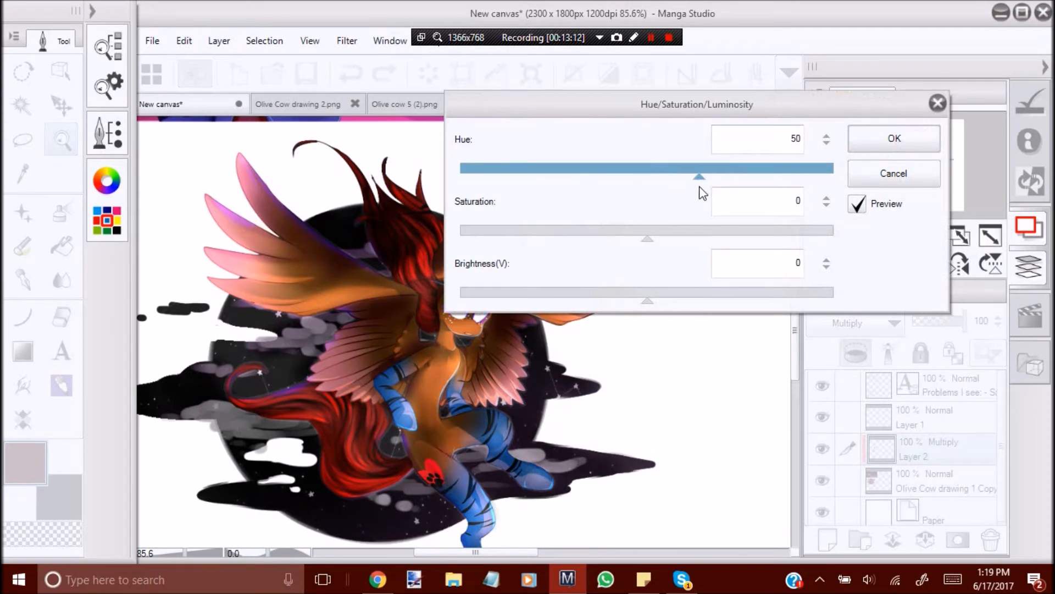
drag(632, 242, 735, 238)
drag(627, 177, 668, 181)
drag(711, 237, 705, 239)
drag(637, 299, 611, 302)
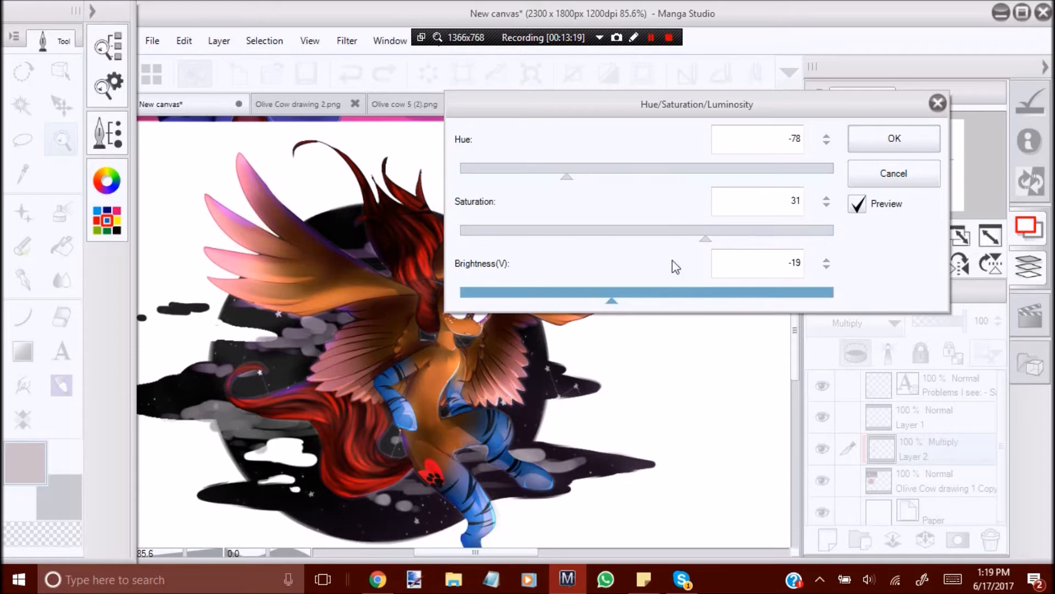
click(885, 139)
Check the recoloured shading in mirrored view and merge the Multiply layer into the Olive Cow drawing 1 Copy layer.
scroll(346, 486, up, 4)
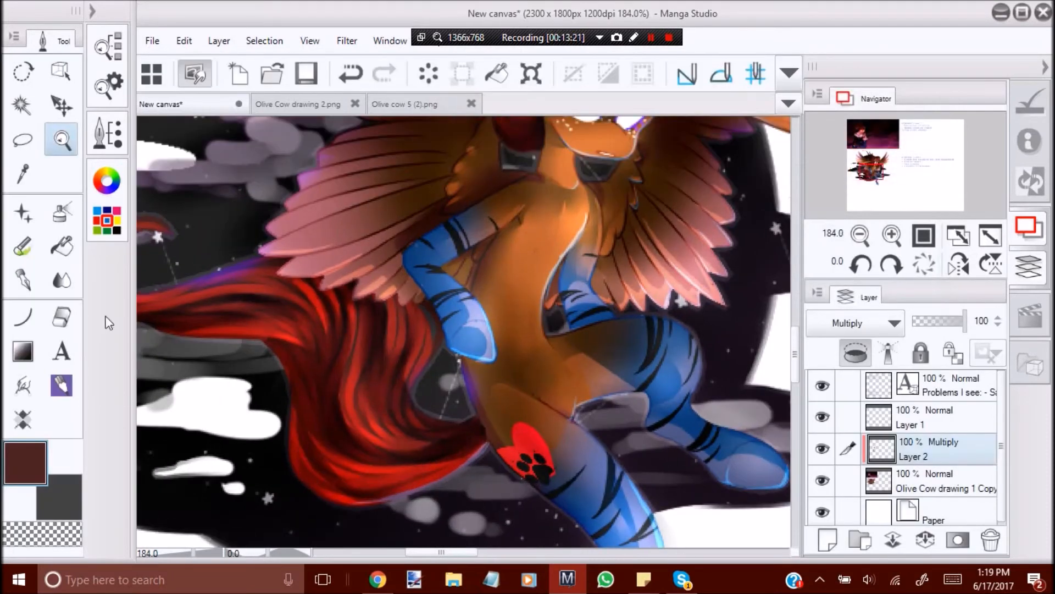
click(61, 280)
click(68, 153)
drag(388, 369, 319, 371)
click(957, 270)
drag(450, 407, 792, 419)
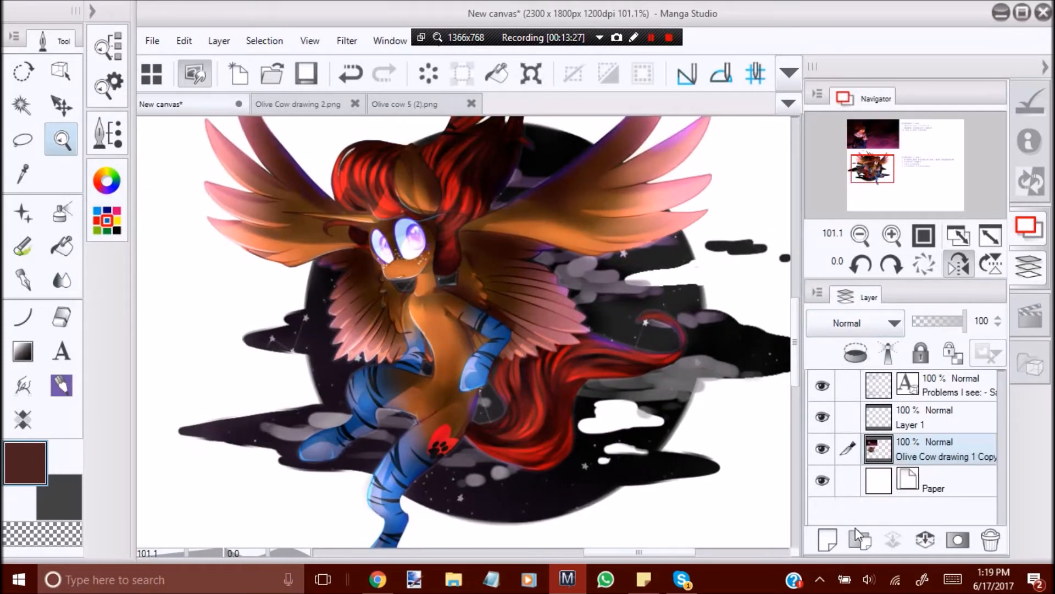
Add a new Multiply layer above the drawing and choose a dark plum colour with hue 331, saturation 55 and value 29.
key(ctrl+z)
click(862, 323)
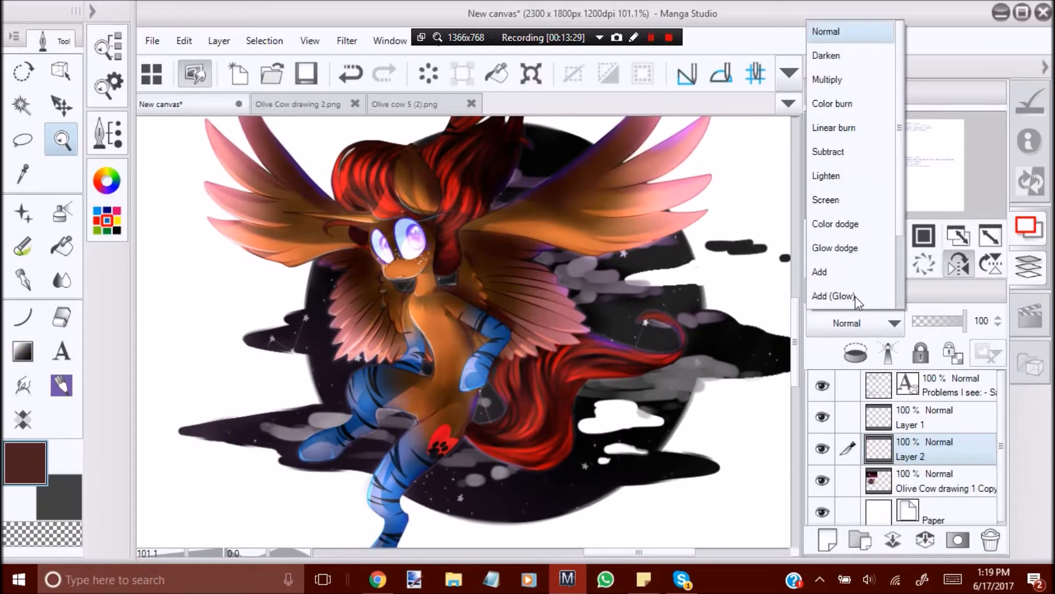
click(849, 79)
key(h)
click(120, 176)
drag(153, 139, 151, 165)
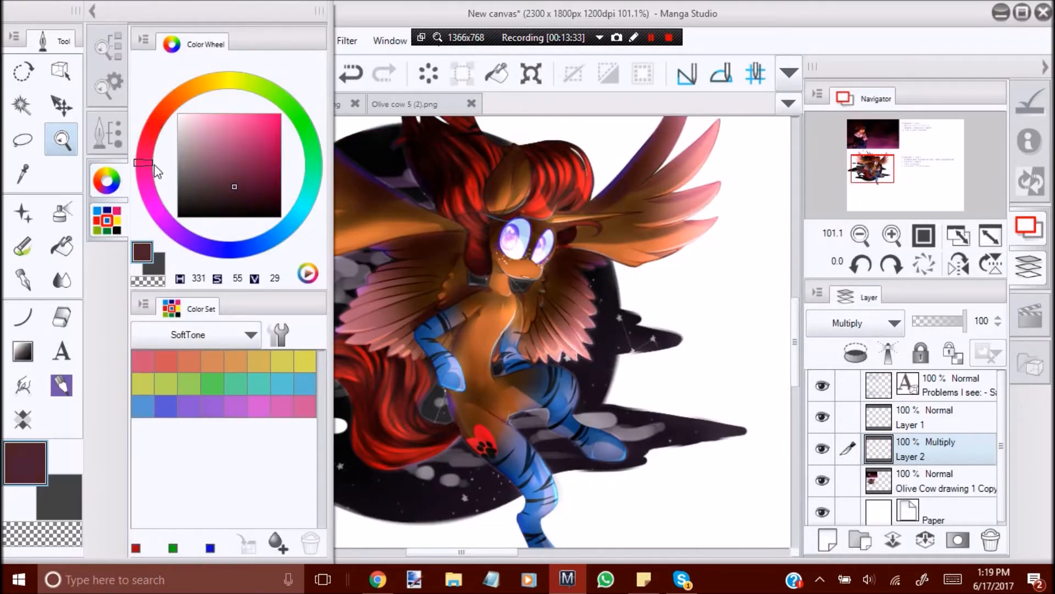
click(119, 190)
Airbrush soft plum shadows over the tail and the upper strands of the mane.
click(384, 449)
click(61, 212)
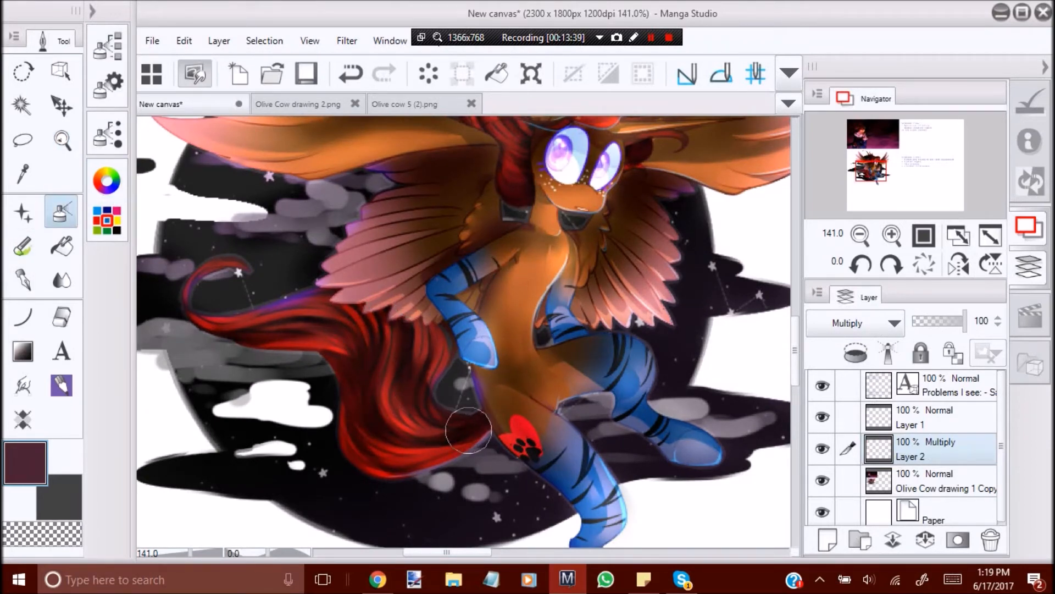
drag(300, 329, 302, 324)
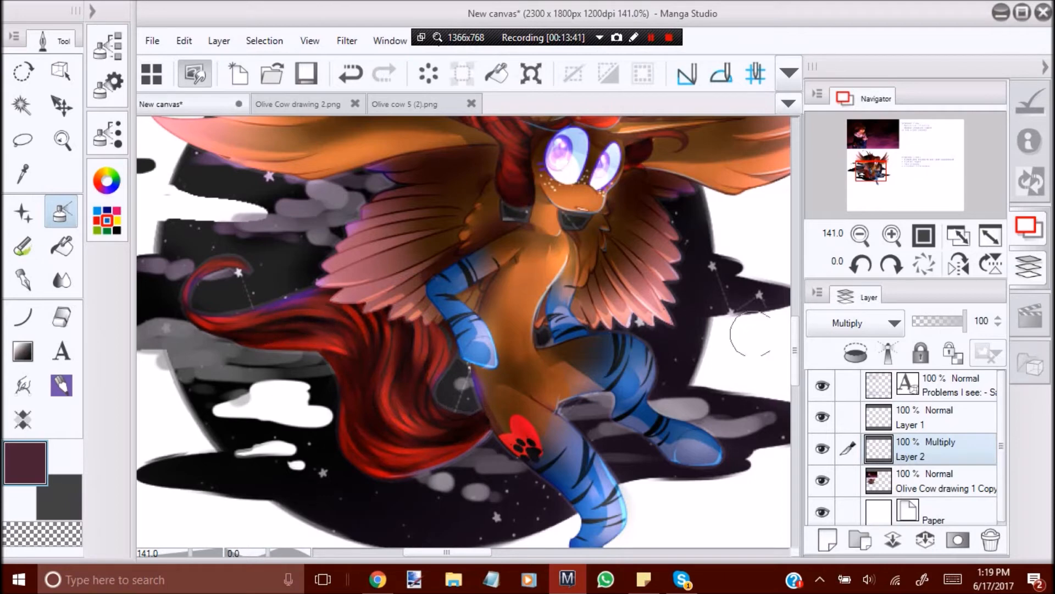
scroll(764, 335, up, 5)
mouse_move(475, 325)
mouse_down()
mouse_move(484, 347)
mouse_move(502, 313)
mouse_up()
drag(605, 332, 628, 348)
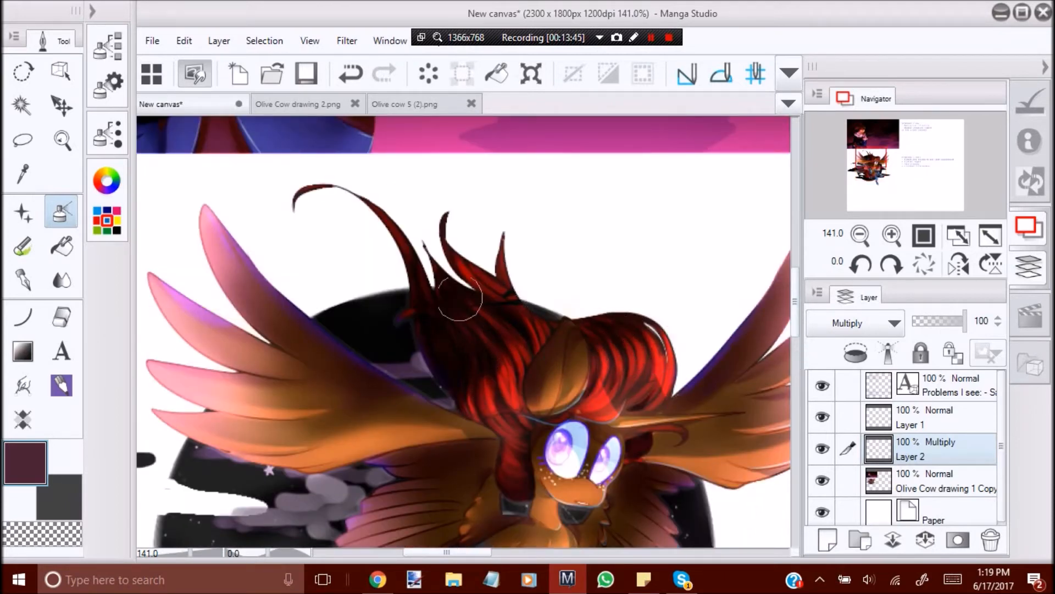
Check the airbrushed shading on the mirrored whole figure and merge the Multiply layer into the drawing layer.
click(76, 150)
drag(418, 238, 99, 242)
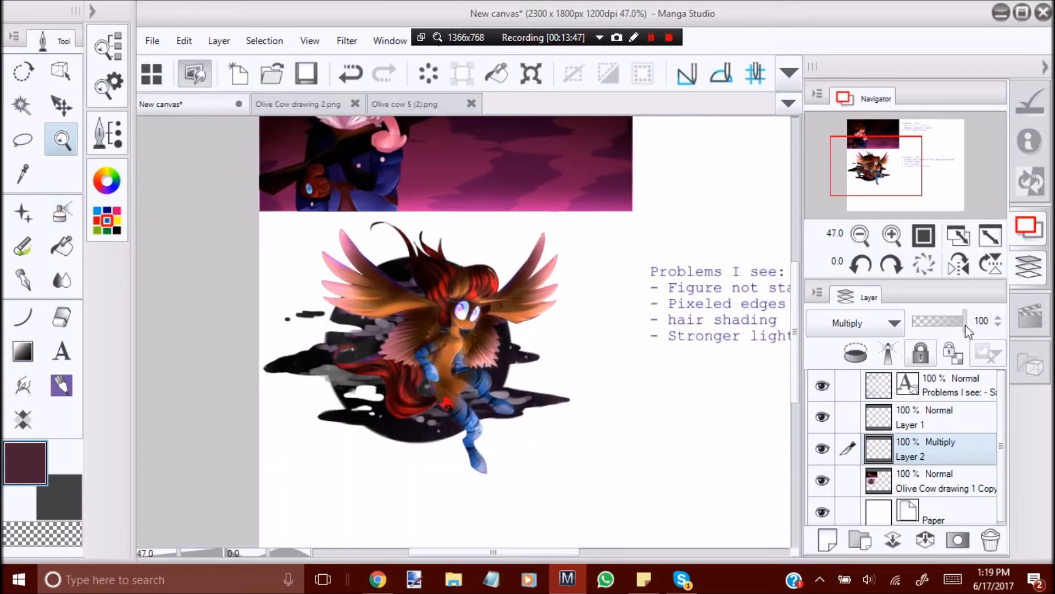
click(958, 265)
drag(531, 349, 780, 392)
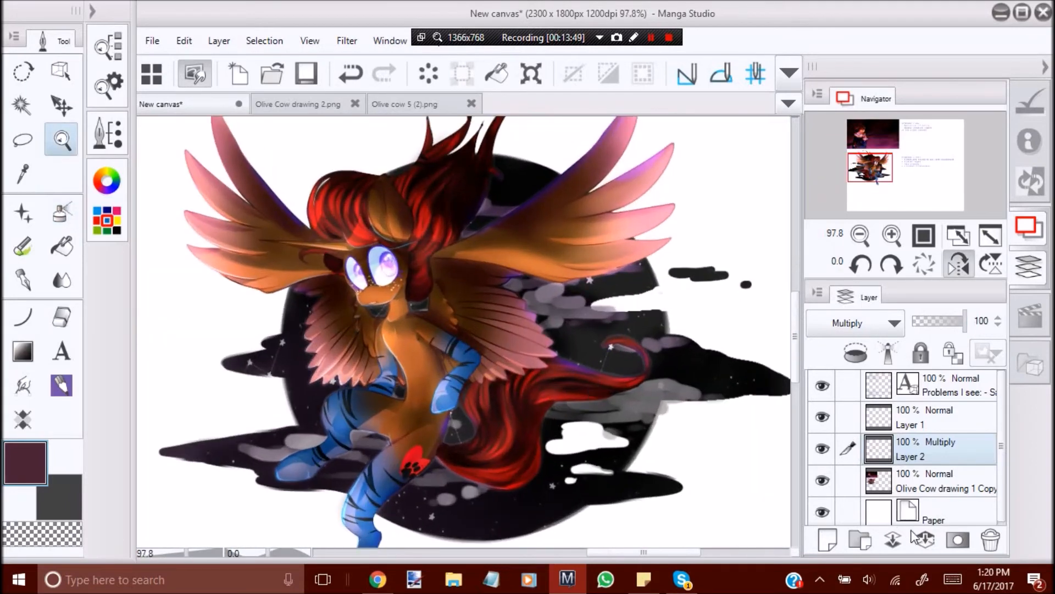
click(926, 540)
Examine the merged mane and tail shading on the winged character in both normal and mirrored view.
drag(530, 458, 573, 506)
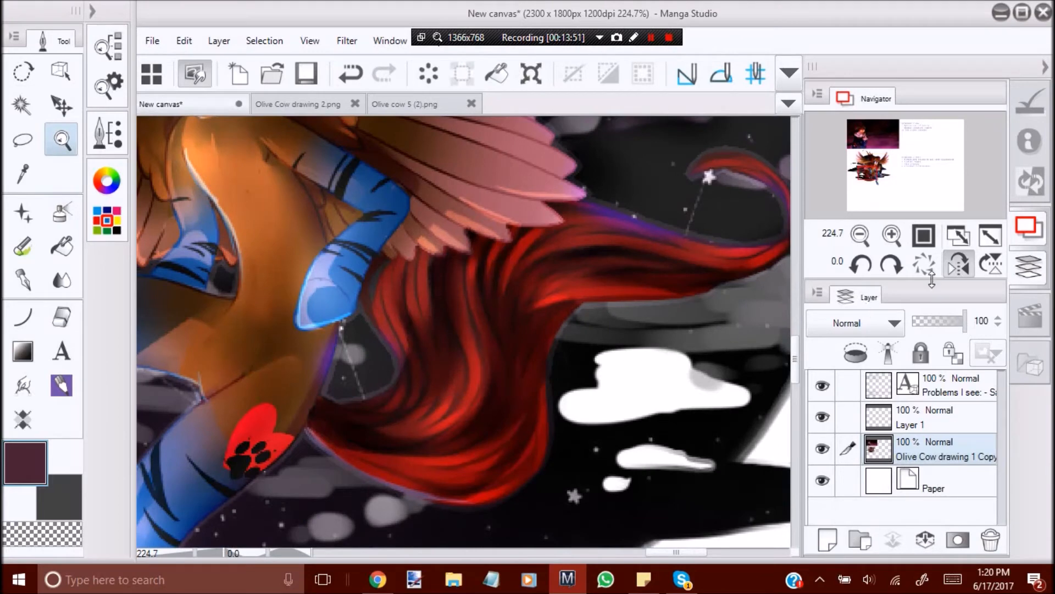
click(958, 265)
drag(358, 346, 264, 352)
drag(462, 381, 330, 401)
click(387, 402)
drag(441, 275, 485, 299)
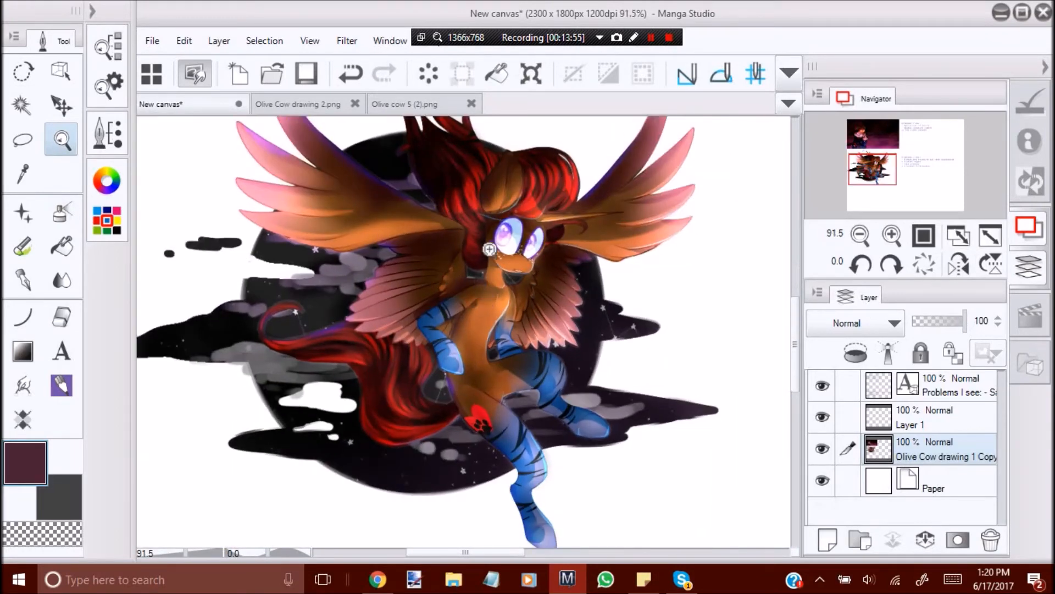
drag(490, 250, 531, 307)
click(959, 264)
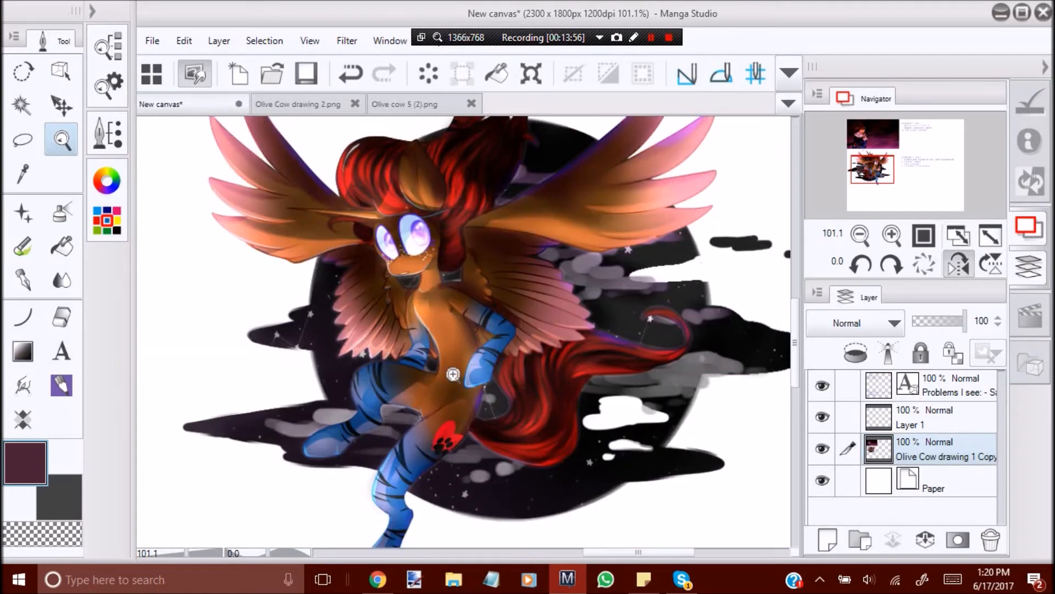
click(947, 268)
drag(404, 341, 352, 292)
drag(459, 265, 492, 308)
drag(473, 383, 536, 282)
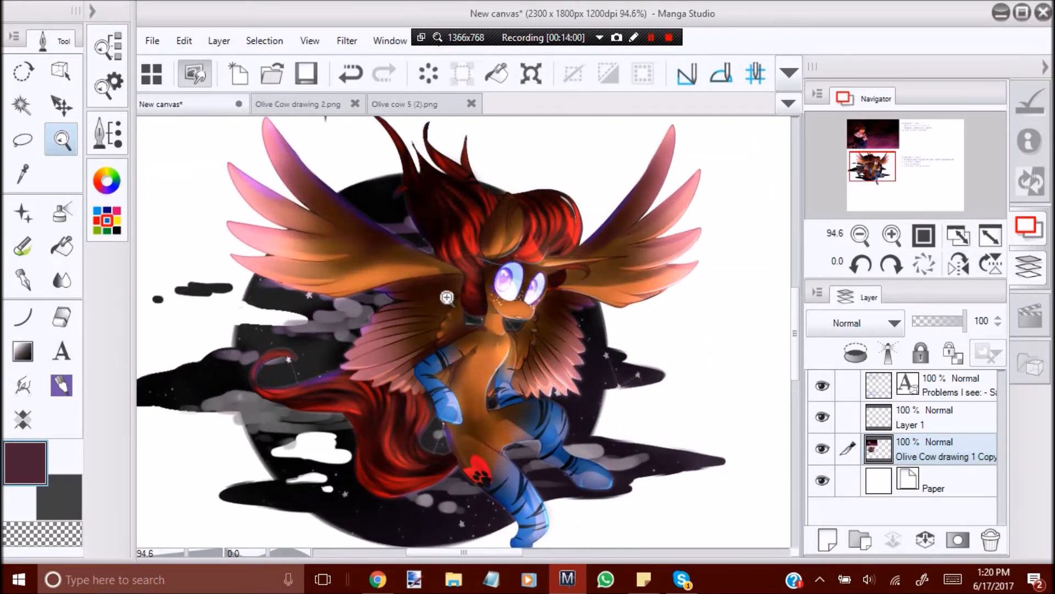
Add a new layer and sketch a head oval with a pointed jaw in dark grey pencil in the blank space below the notes.
drag(441, 294, 286, 275)
drag(486, 390, 437, 352)
drag(707, 377, 819, 467)
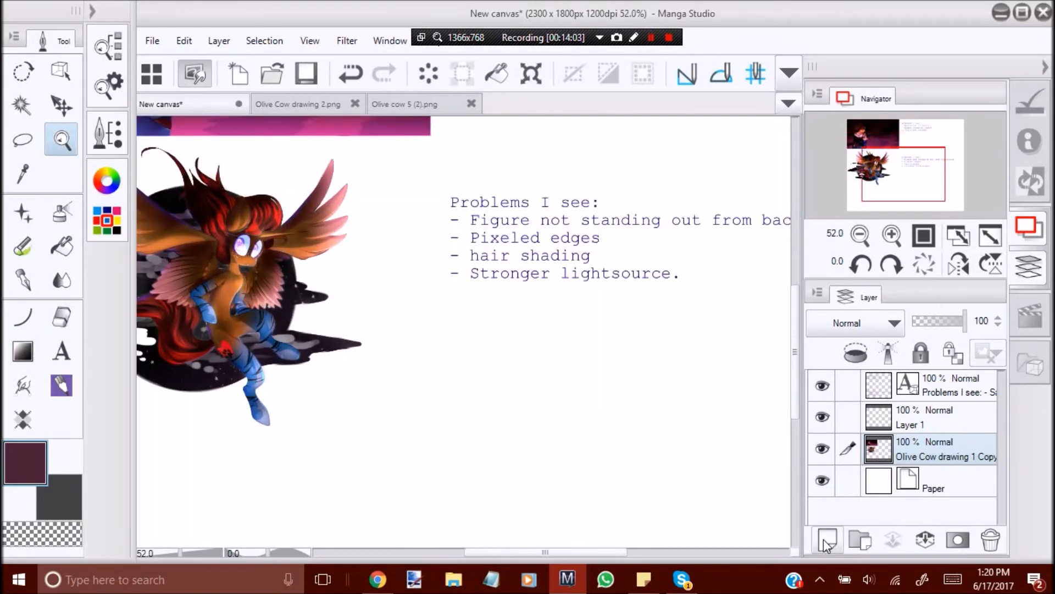
click(827, 541)
drag(436, 335, 179, 370)
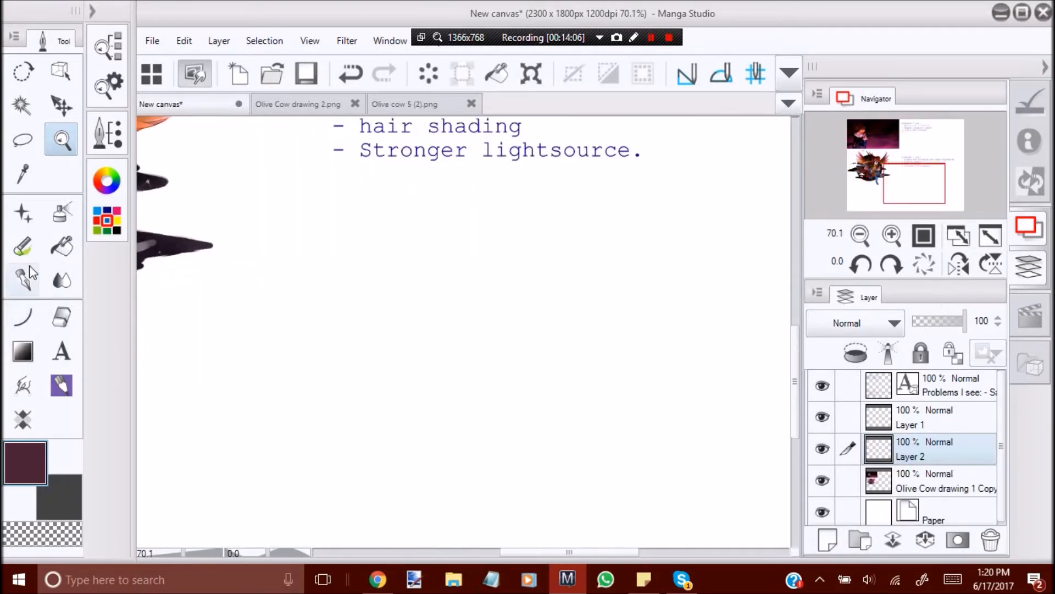
click(22, 246)
click(71, 482)
mouse_move(396, 228)
mouse_down()
mouse_move(434, 344)
mouse_move(405, 348)
mouse_move(378, 217)
mouse_move(361, 277)
mouse_move(406, 420)
mouse_up()
mouse_move(387, 376)
mouse_down()
mouse_move(412, 413)
mouse_move(473, 340)
mouse_move(443, 386)
mouse_up()
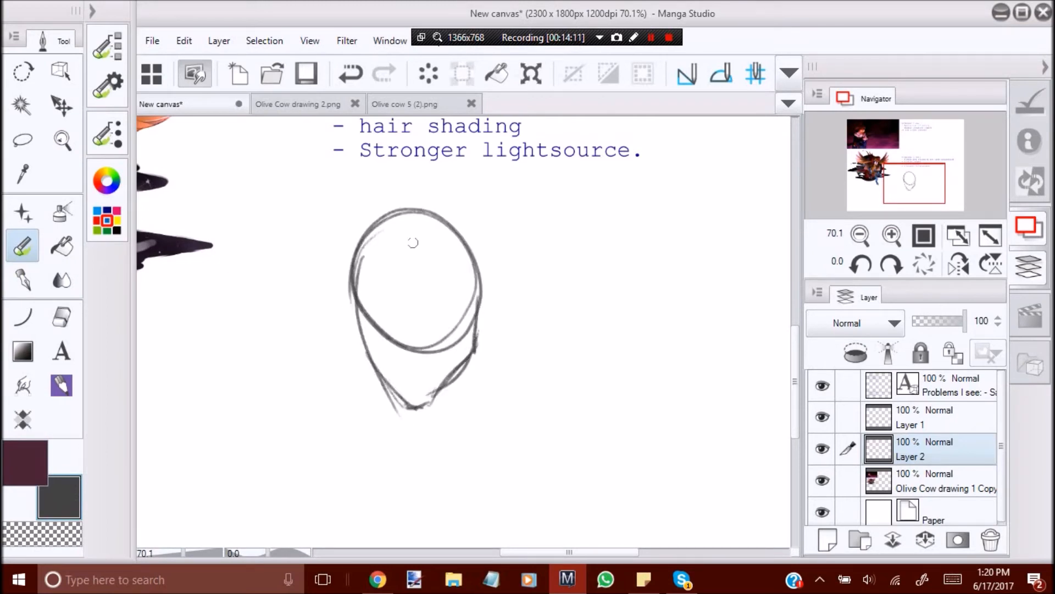
Sketch the neck, collarbone and shoulder line beneath the head.
drag(429, 400, 455, 448)
drag(475, 354, 485, 411)
drag(476, 438, 414, 478)
drag(484, 408, 590, 446)
drag(446, 431, 396, 480)
Sketch the side-swept fringe and the outline of the hair over the crown.
mouse_move(387, 242)
mouse_down()
mouse_move(416, 233)
mouse_move(413, 208)
mouse_move(453, 206)
mouse_up()
mouse_move(405, 246)
mouse_down()
mouse_move(414, 270)
mouse_move(463, 305)
mouse_move(486, 294)
mouse_move(476, 302)
mouse_move(478, 283)
mouse_up()
mouse_move(417, 201)
mouse_down()
mouse_move(449, 202)
mouse_move(486, 242)
mouse_up()
drag(464, 201, 498, 253)
mouse_move(450, 199)
mouse_down()
mouse_move(486, 228)
mouse_move(504, 269)
mouse_up()
drag(504, 272, 507, 283)
Sketch the long lock of hair falling from the parting down past the jaw, away from the swept fringe.
mouse_move(385, 235)
mouse_down()
mouse_move(349, 241)
mouse_move(382, 231)
mouse_move(355, 224)
mouse_move(410, 200)
mouse_move(362, 208)
mouse_move(381, 204)
mouse_move(317, 268)
mouse_move(325, 307)
mouse_move(344, 326)
mouse_move(348, 375)
mouse_move(405, 492)
mouse_up()
drag(366, 367, 401, 479)
drag(410, 436, 426, 458)
mouse_move(386, 235)
mouse_down()
mouse_move(417, 200)
mouse_move(390, 232)
mouse_move(423, 197)
mouse_move(434, 200)
mouse_move(389, 202)
mouse_move(460, 207)
mouse_up()
drag(388, 235, 334, 298)
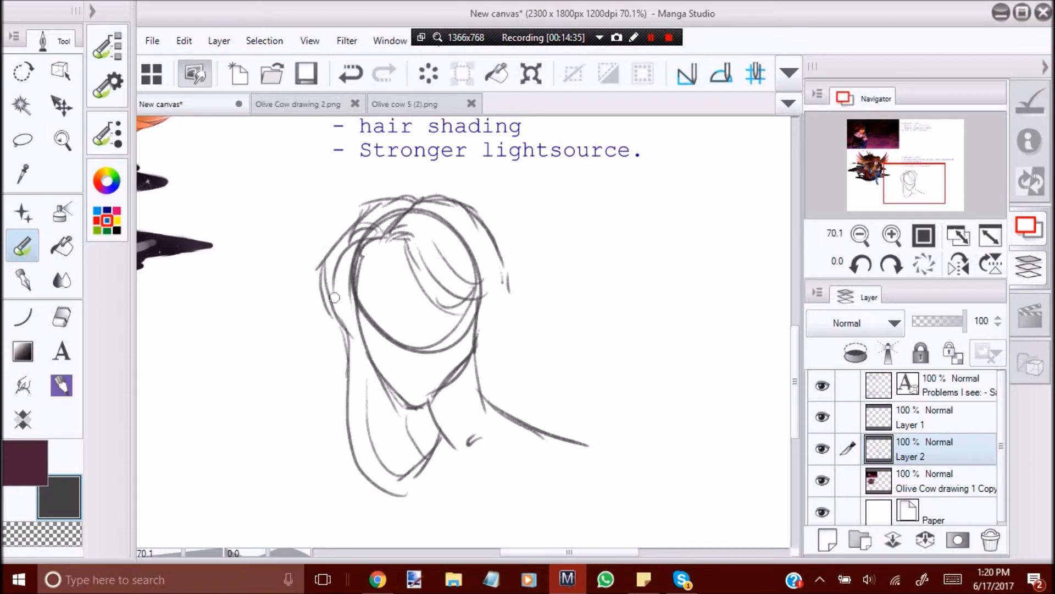
Sketch the ear and the long hair falling behind it onto the shoulder, working in mirrored view.
click(959, 264)
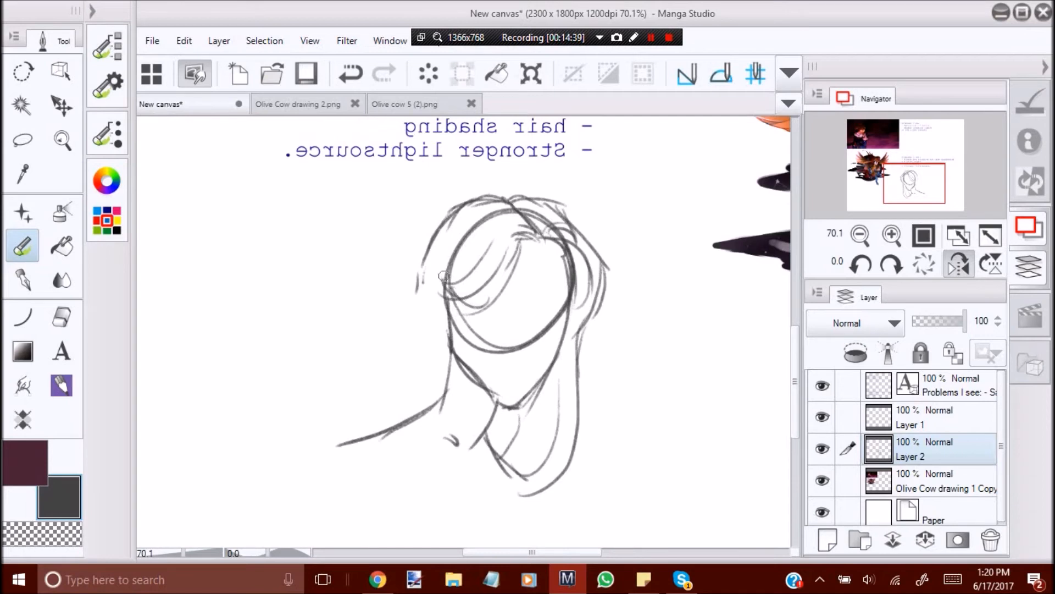
mouse_move(430, 269)
mouse_down()
mouse_move(444, 315)
mouse_move(462, 301)
mouse_move(424, 423)
mouse_up()
mouse_move(446, 364)
mouse_down()
mouse_move(443, 437)
mouse_move(398, 446)
mouse_up()
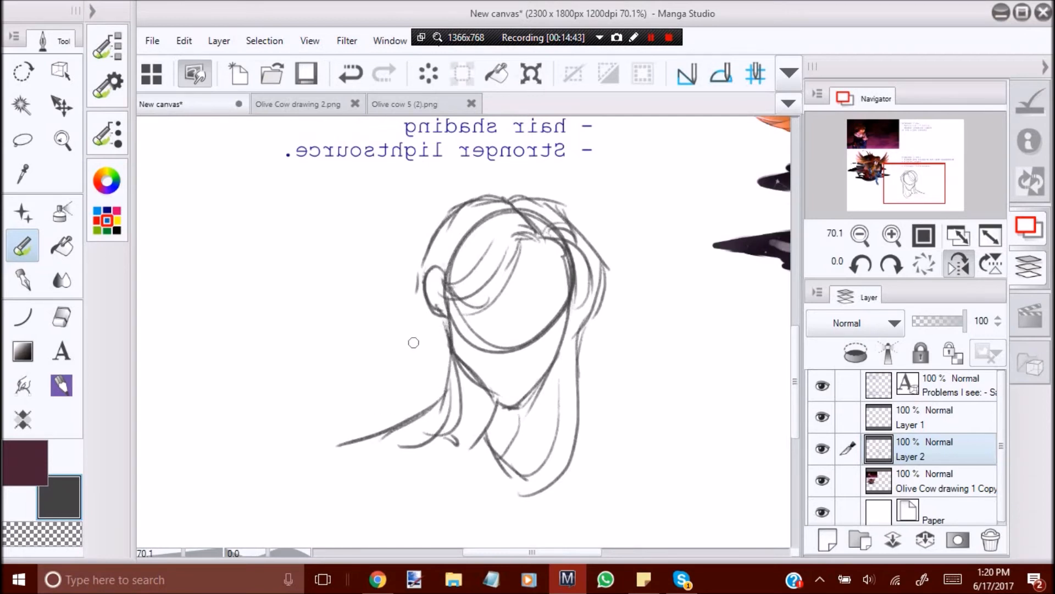
drag(427, 248, 413, 347)
key(ctrl+z)
drag(424, 256, 416, 410)
mouse_move(413, 281)
mouse_down()
mouse_move(353, 434)
mouse_move(405, 442)
mouse_up()
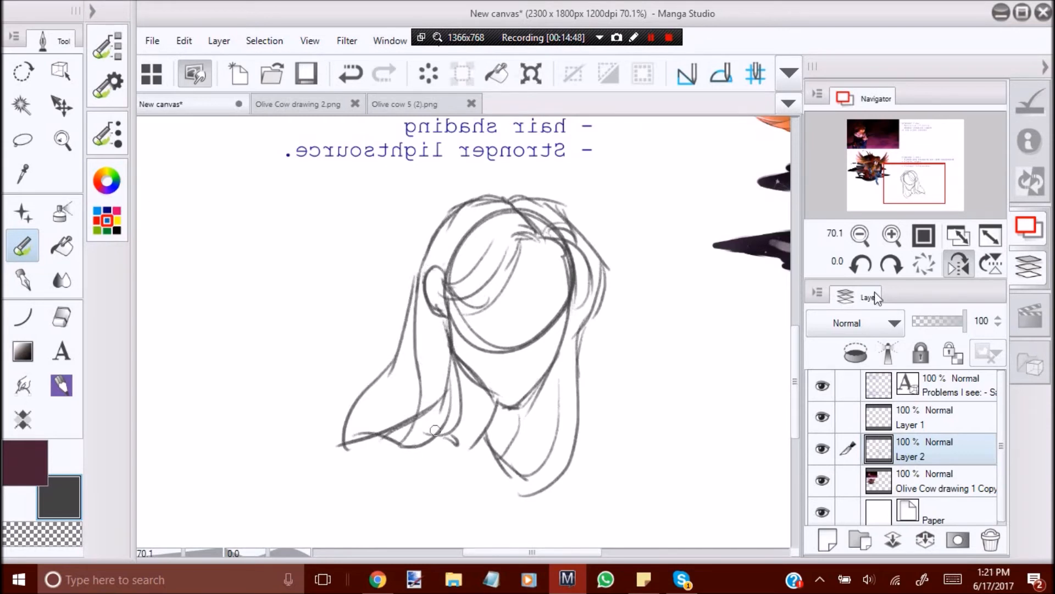
Reinforce the hair strands behind the ear in normal view and redraw the rounded ends of the lock on the opposite side.
click(959, 266)
mouse_move(510, 288)
mouse_down()
mouse_move(520, 336)
mouse_move(577, 412)
mouse_up()
drag(478, 330, 474, 427)
mouse_move(408, 408)
mouse_down()
mouse_move(432, 446)
mouse_move(400, 478)
mouse_move(424, 467)
mouse_move(384, 491)
mouse_up()
key(ctrl+z)
mouse_move(347, 362)
mouse_down()
mouse_move(331, 437)
mouse_move(391, 508)
mouse_up()
key(ctrl+z)
mouse_move(346, 395)
mouse_down()
mouse_move(340, 454)
mouse_move(393, 488)
mouse_up()
drag(358, 457, 398, 487)
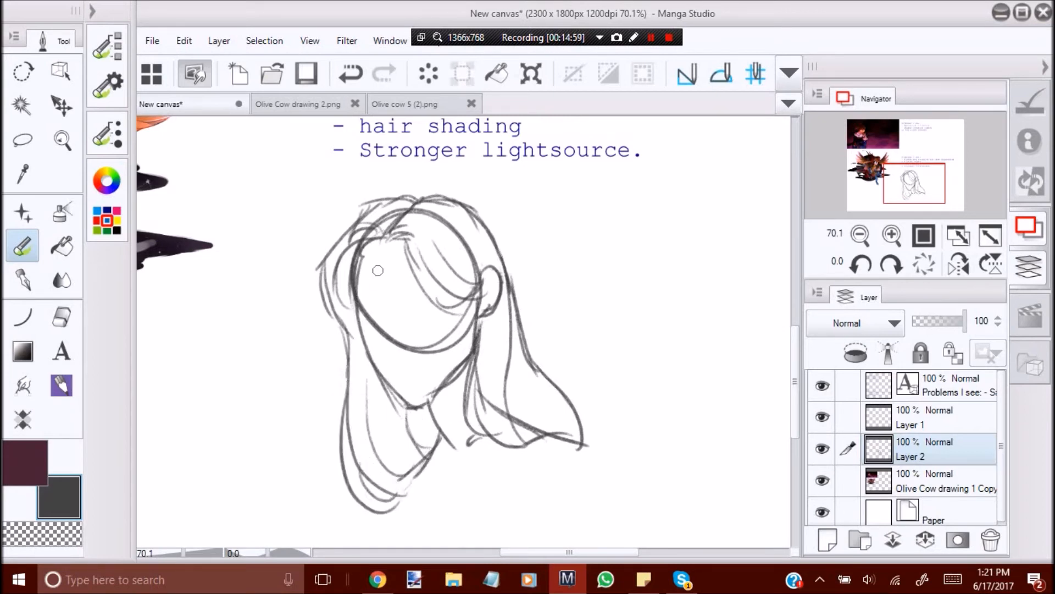
drag(408, 247, 453, 312)
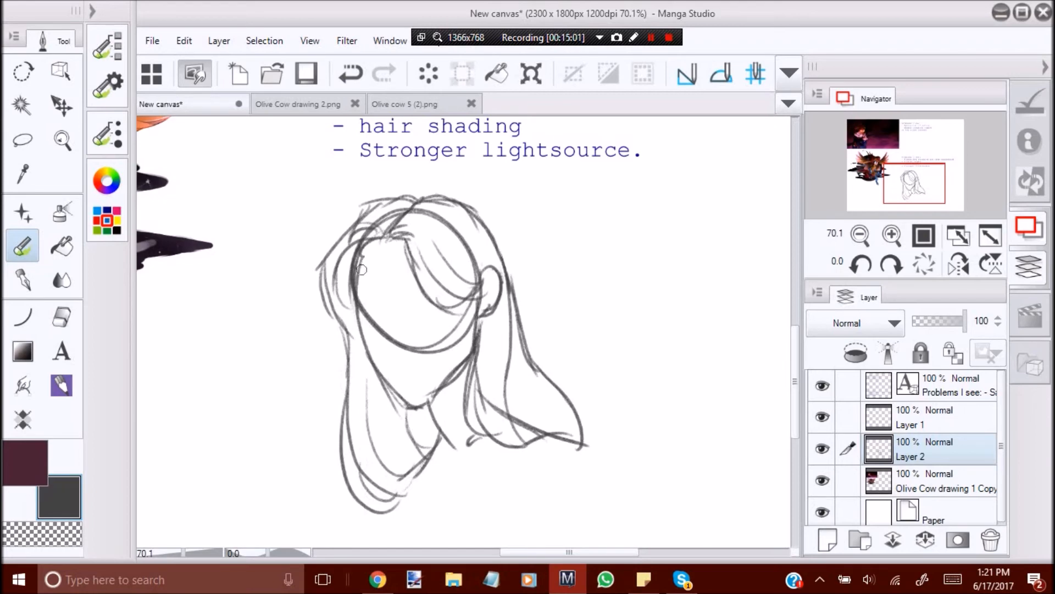
Sketch a second head with a round skull and tapered jaw in the empty space beside the first one.
click(64, 143)
drag(390, 283, 473, 328)
mouse_move(536, 311)
mouse_down()
mouse_move(482, 332)
mouse_move(395, 303)
mouse_up()
mouse_move(474, 346)
mouse_down()
mouse_move(373, 278)
mouse_move(492, 324)
mouse_move(447, 328)
mouse_move(426, 354)
mouse_up()
click(62, 107)
click(62, 141)
click(427, 354)
key(p)
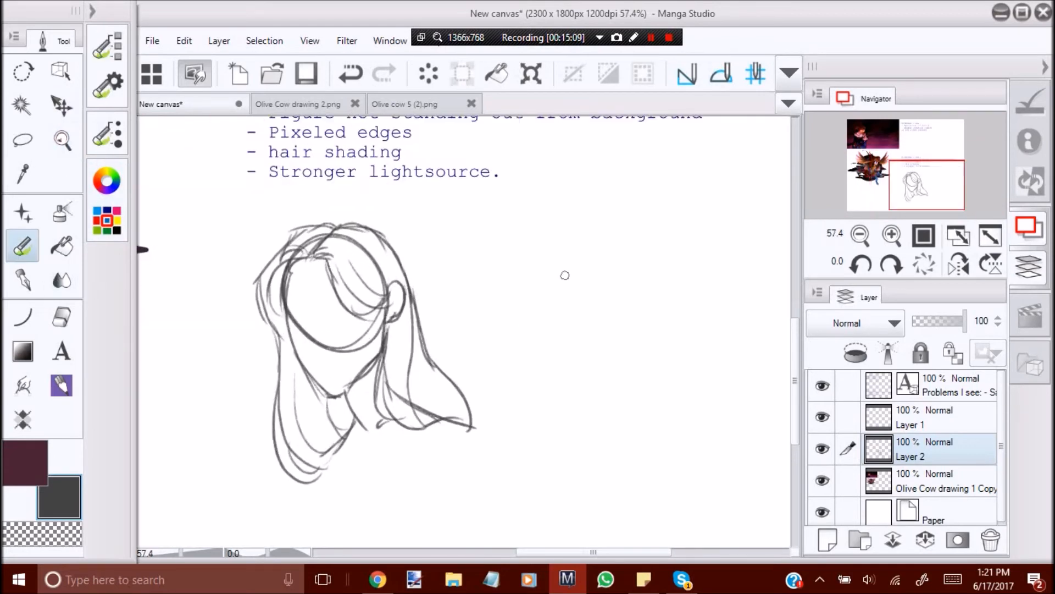
mouse_move(580, 225)
mouse_down()
mouse_move(541, 242)
mouse_move(613, 319)
mouse_up()
key(ctrl+z)
mouse_move(564, 223)
mouse_down()
mouse_move(641, 258)
mouse_move(582, 201)
mouse_move(525, 253)
mouse_move(566, 214)
mouse_move(621, 319)
mouse_up()
key(ctrl+z)
mouse_move(539, 266)
mouse_down()
mouse_move(561, 360)
mouse_move(590, 379)
mouse_move(647, 308)
mouse_up()
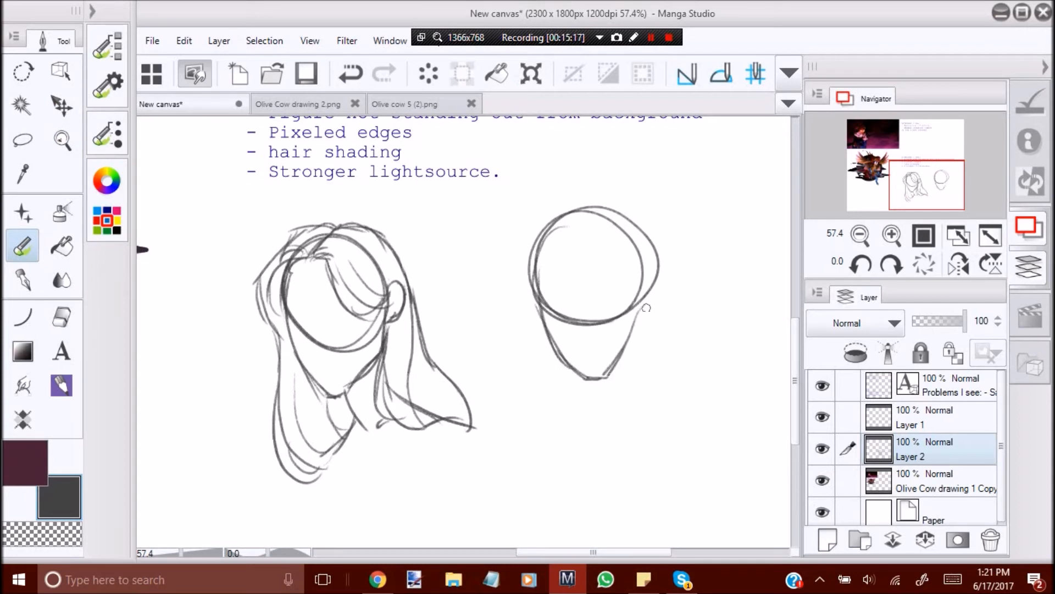
Complete the second head's jaw side in mirrored view and add its neck and shoulders.
click(958, 264)
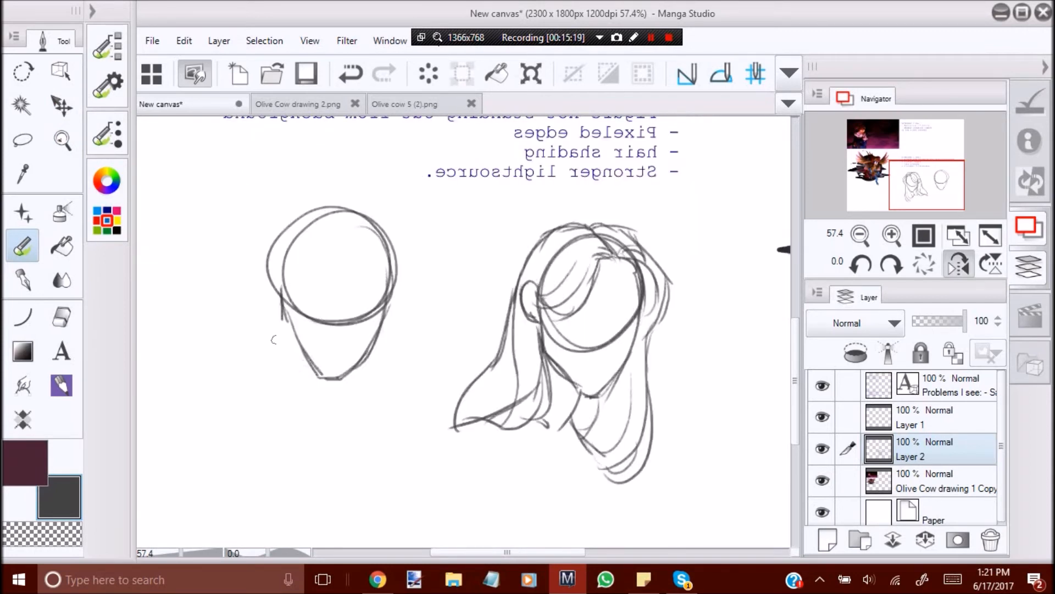
drag(282, 319, 322, 380)
mouse_move(282, 317)
mouse_down()
mouse_move(267, 390)
mouse_move(196, 395)
mouse_up()
click(960, 266)
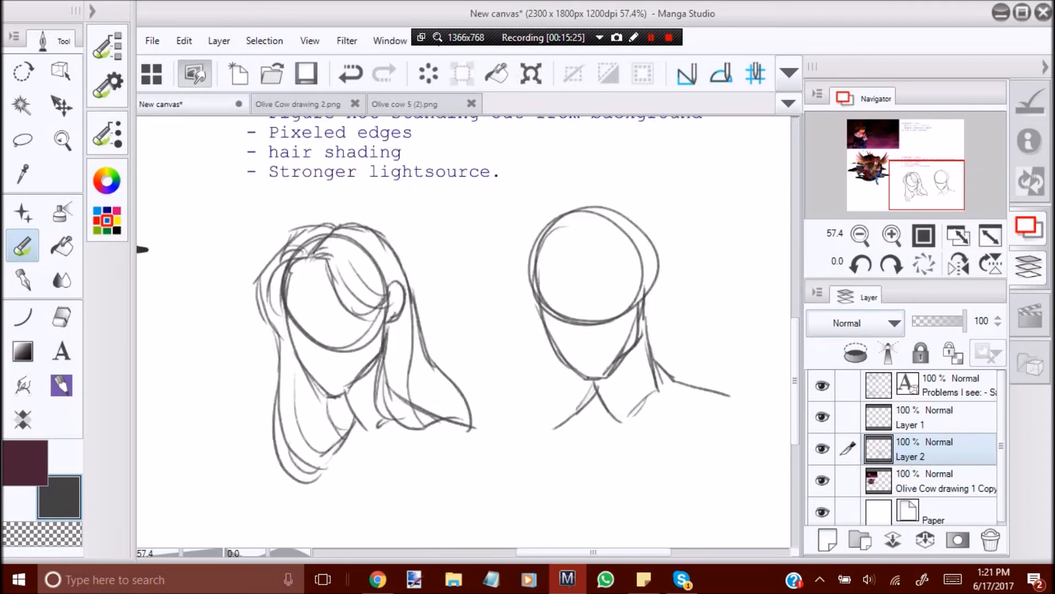
Choose another eraser type and clean away the stray lines along the second head's jaw.
click(63, 319)
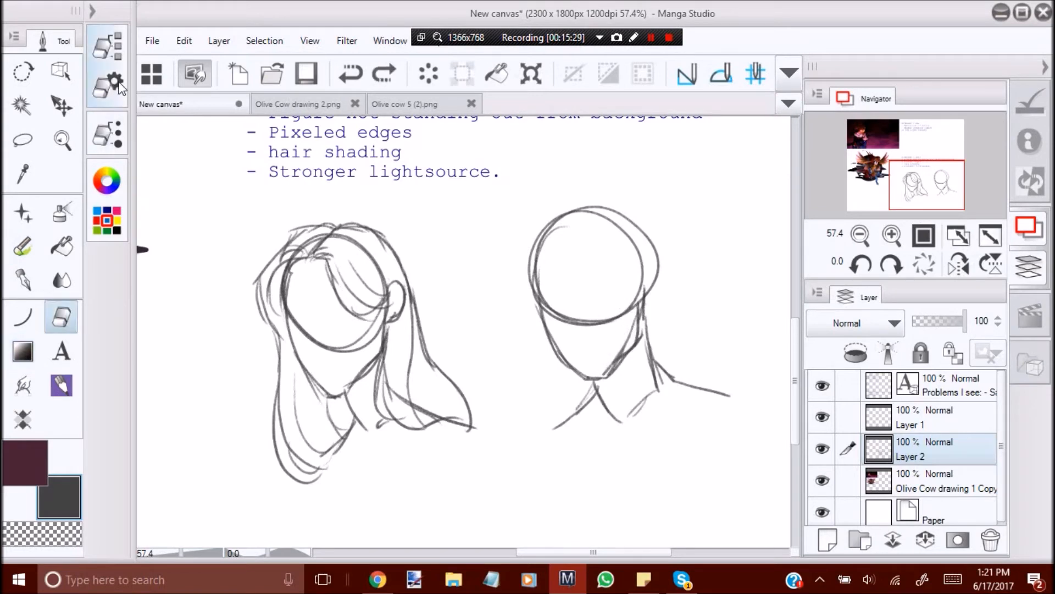
click(108, 45)
click(235, 143)
drag(610, 352, 632, 324)
click(102, 98)
Sketch curly locks over the second head's forehead and a row of rounded curls across the top of the head.
key(p)
mouse_move(536, 236)
mouse_down()
mouse_move(545, 208)
mouse_move(576, 261)
mouse_up()
drag(565, 224, 588, 247)
mouse_move(563, 228)
mouse_down()
mouse_move(564, 242)
mouse_move(608, 255)
mouse_move(600, 280)
mouse_move(612, 283)
mouse_move(583, 233)
mouse_move(598, 190)
mouse_move(624, 177)
mouse_move(619, 193)
mouse_move(616, 174)
mouse_move(645, 190)
mouse_move(607, 209)
mouse_move(639, 221)
mouse_up()
mouse_move(634, 211)
mouse_down()
mouse_move(667, 215)
mouse_move(671, 230)
mouse_up()
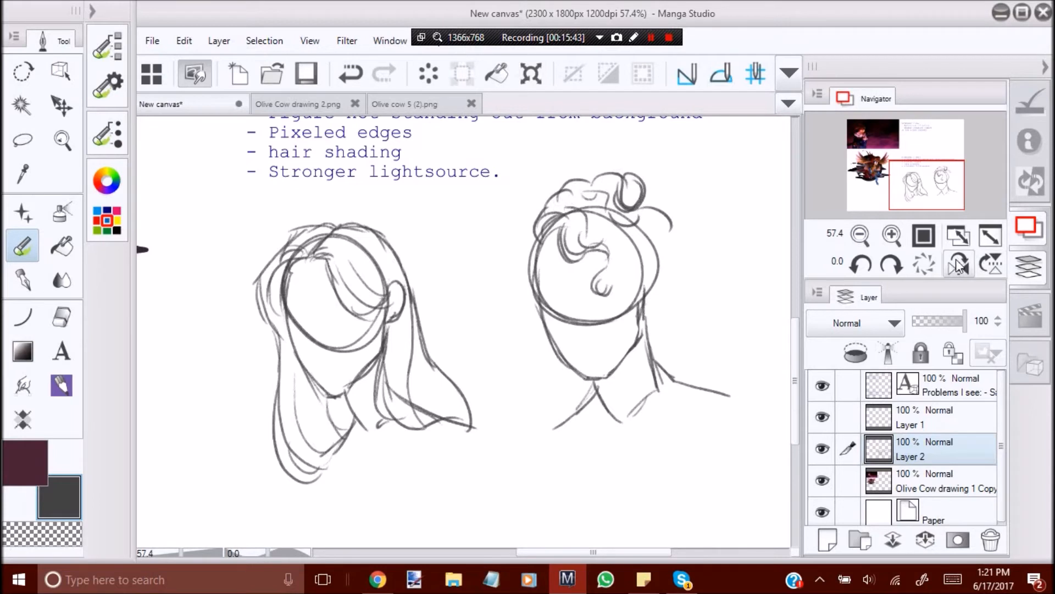
Sketch curls down the face side of the second head's hair, from the crown to the cheek, in mirrored view.
click(958, 265)
mouse_move(384, 242)
mouse_down()
mouse_move(407, 266)
mouse_move(397, 313)
mouse_move(374, 315)
mouse_up()
drag(382, 209, 418, 230)
drag(409, 235, 410, 294)
drag(382, 191, 407, 219)
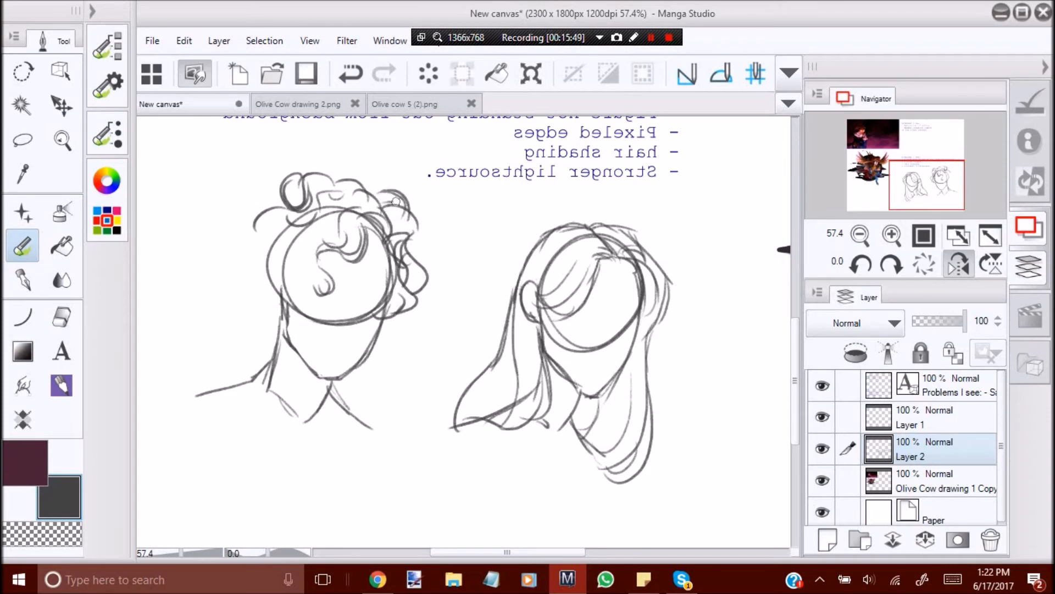
Outline the large mass of curls on the back side of the second head, from the crown down to the neck.
mouse_move(279, 211)
mouse_down()
mouse_move(261, 223)
mouse_move(264, 246)
mouse_move(248, 267)
mouse_move(201, 299)
mouse_up()
key(ctrl+z)
key(ctrl+z)
key(ctrl+z)
drag(242, 228, 232, 259)
mouse_move(242, 238)
mouse_down()
mouse_move(222, 253)
mouse_move(235, 221)
mouse_up()
key(ctrl+z)
key(ctrl+z)
drag(227, 224, 256, 286)
drag(245, 251, 263, 290)
drag(241, 285, 272, 346)
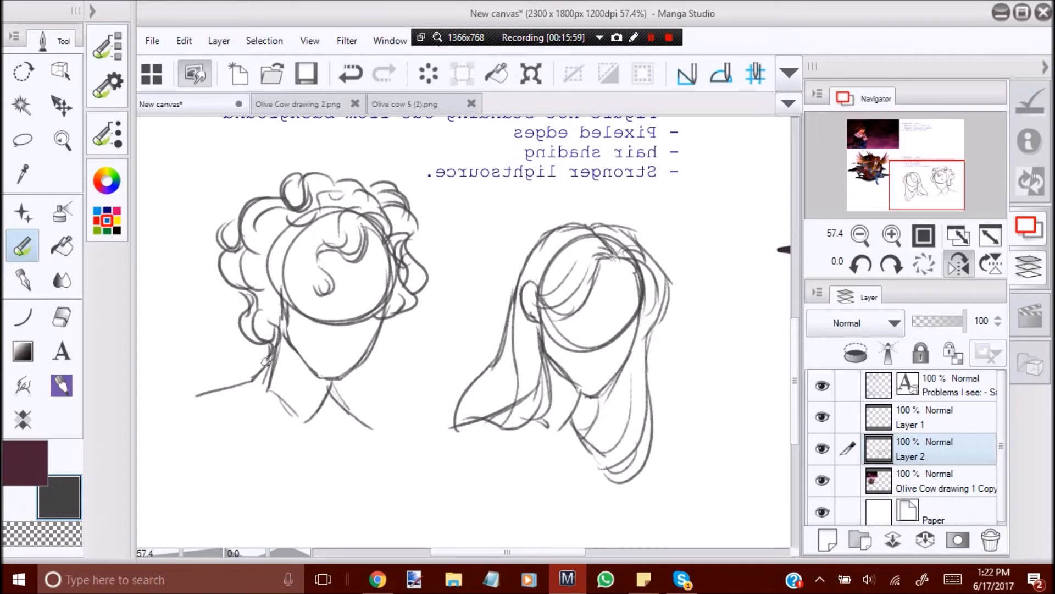
Add an inner curl near the second head's neck and thicken the lock falling over its forehead.
drag(246, 293, 252, 339)
key(ctrl+z)
drag(249, 296, 254, 340)
mouse_move(315, 231)
mouse_down()
mouse_move(309, 280)
mouse_move(326, 287)
mouse_move(292, 255)
mouse_up()
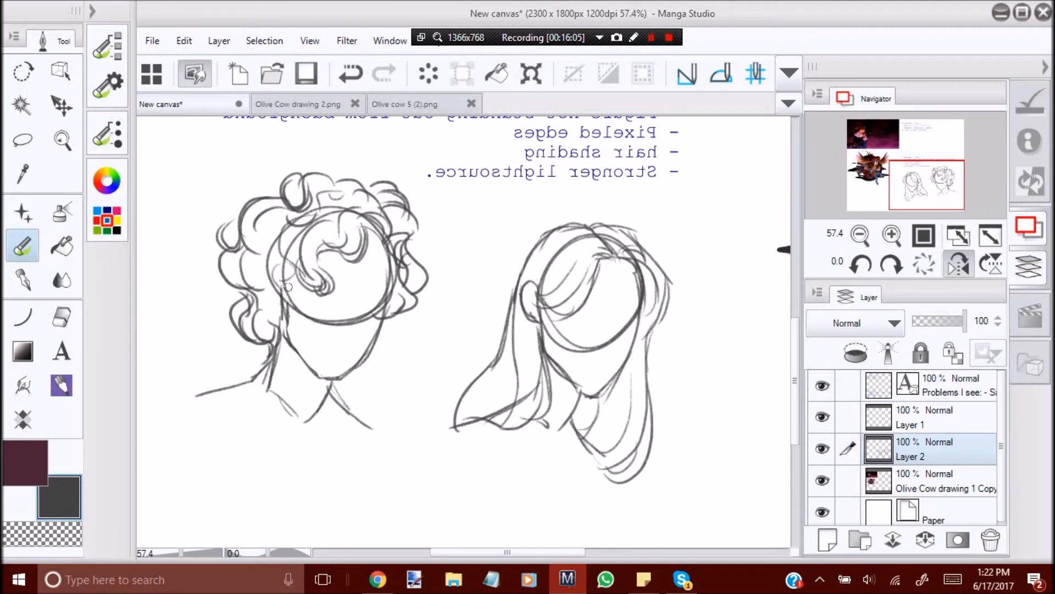
Return to the unmirrored view and add a strand at the second head's temple and a small curl beside its jaw.
click(958, 264)
drag(627, 233, 657, 271)
mouse_move(540, 313)
mouse_down()
mouse_move(566, 349)
mouse_move(536, 336)
mouse_move(553, 352)
mouse_up()
key(ctrl+z)
key(ctrl+z)
drag(543, 324, 558, 348)
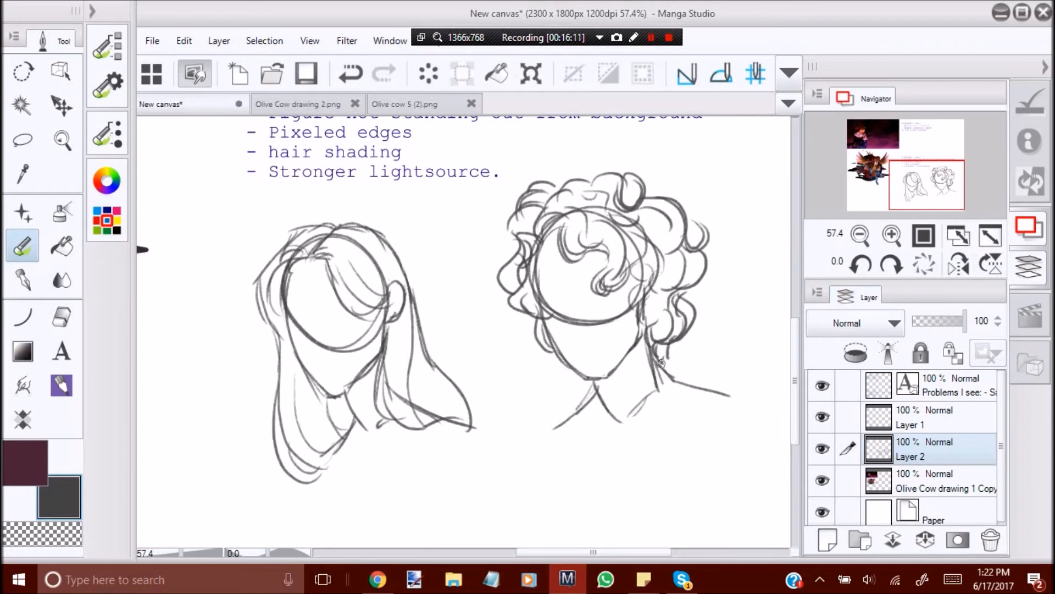
Fill the back curls of the second head with wavy inner strands from the crown to the neck.
drag(639, 283, 650, 341)
drag(681, 301, 681, 336)
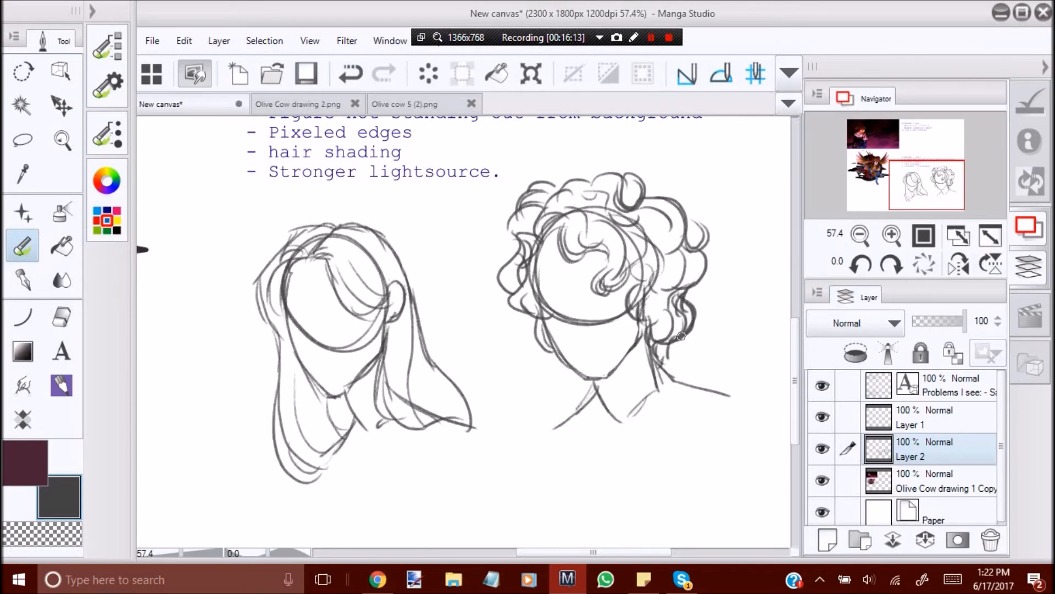
drag(707, 269, 693, 247)
mouse_move(681, 246)
mouse_down()
mouse_move(686, 288)
mouse_move(661, 293)
mouse_move(652, 345)
mouse_up()
drag(635, 222, 668, 263)
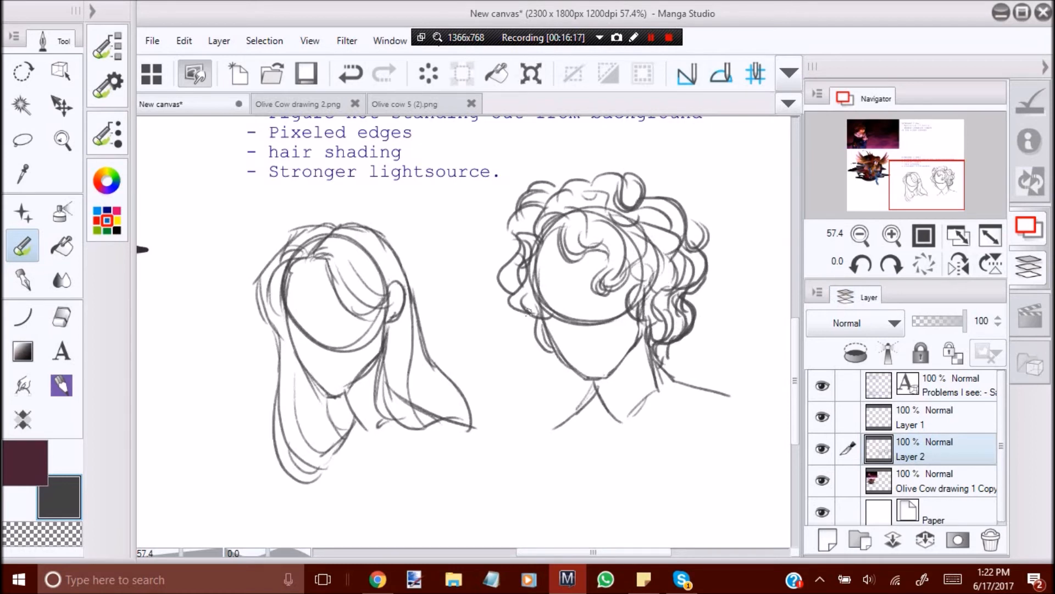
Extend the curls along the second head's front jawline and reinforce the outer curls beside the face.
mouse_move(537, 318)
mouse_down()
mouse_move(547, 355)
mouse_move(582, 375)
mouse_move(556, 356)
mouse_up()
key(ctrl+z)
drag(525, 283, 530, 323)
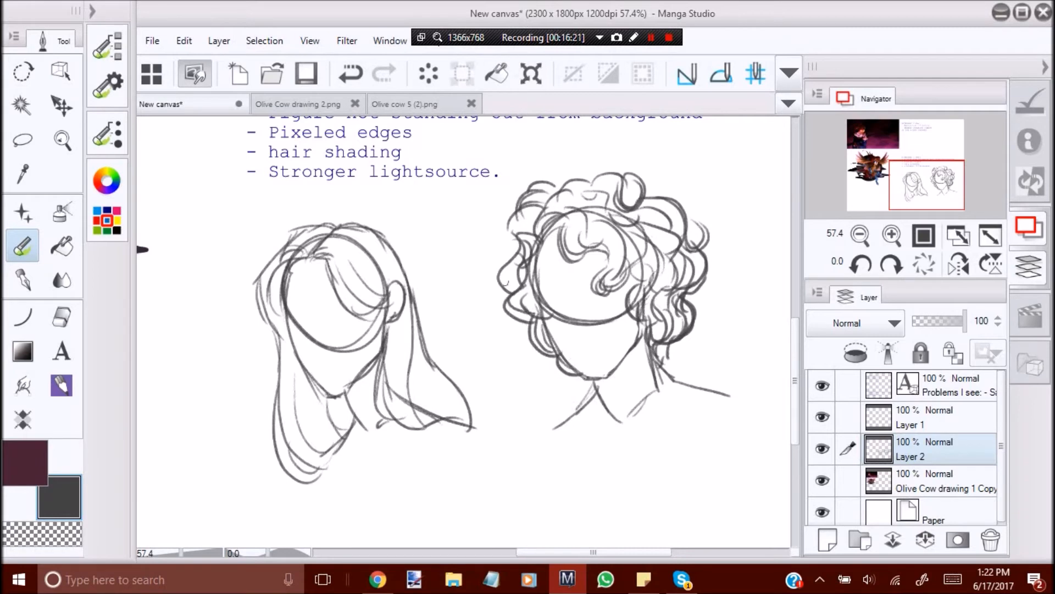
drag(516, 242, 518, 306)
drag(520, 210, 518, 246)
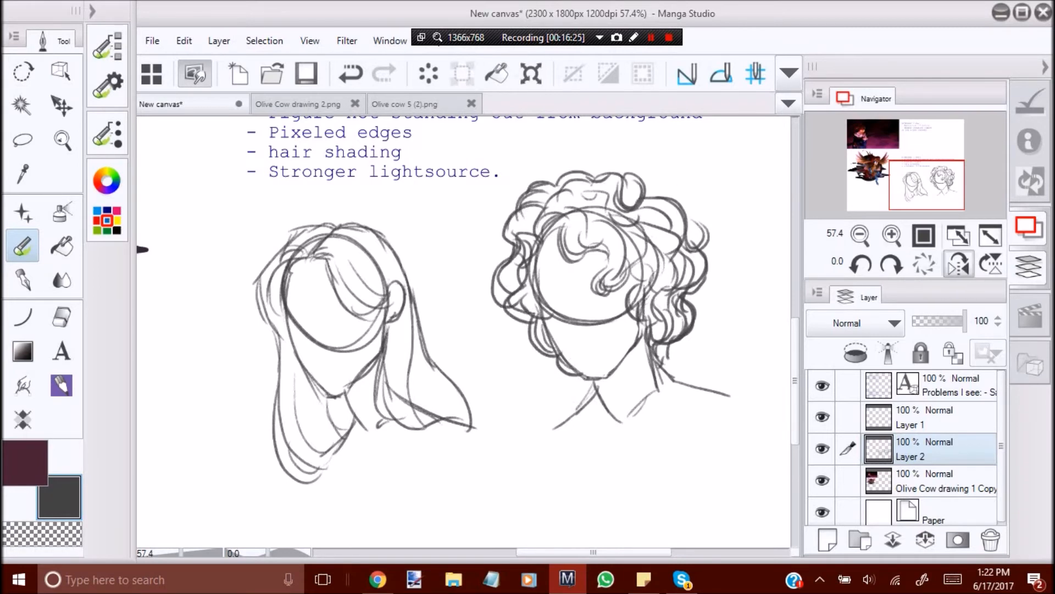
In mirrored view, widen the second head's forehead lock and add wavy strands along the outer edge of the back curls.
click(958, 263)
drag(378, 235, 326, 296)
drag(387, 243, 397, 331)
mouse_move(252, 336)
mouse_down()
mouse_move(224, 333)
mouse_move(233, 355)
mouse_up()
key(ctrl+z)
key(ctrl+z)
drag(242, 299, 256, 339)
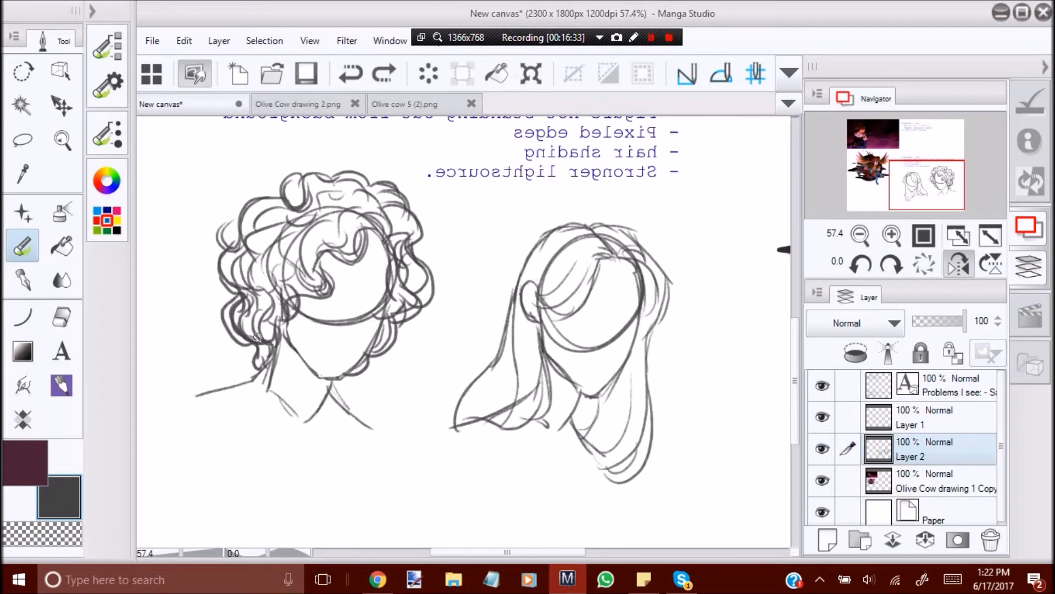
key(ctrl+z)
drag(242, 297, 224, 333)
drag(222, 265, 236, 311)
Erase the upper curls on the face side of the second head and redraw them with a rounder outline toward the crown.
click(61, 140)
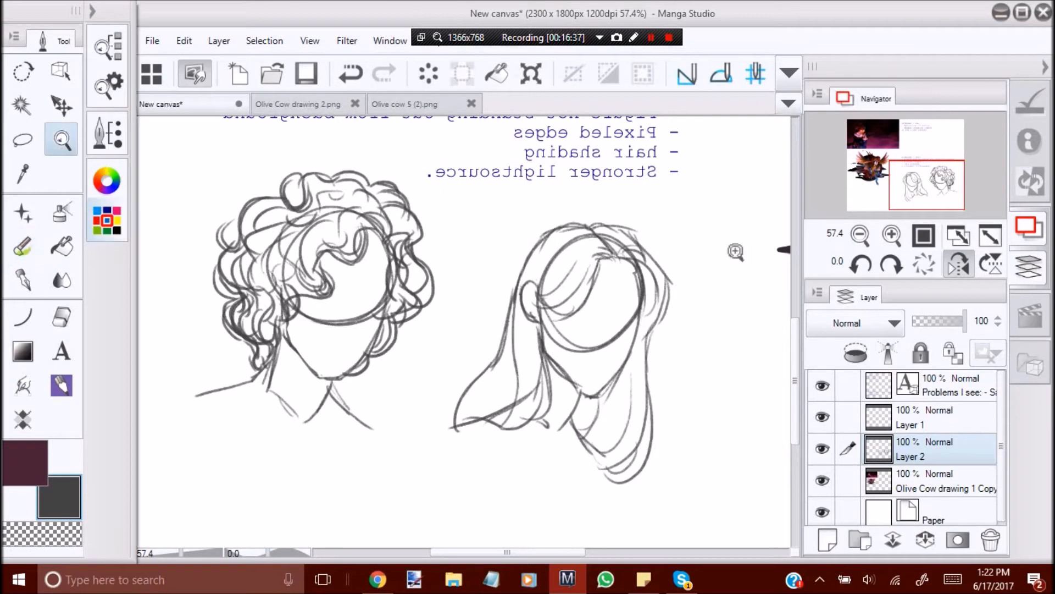
click(958, 264)
drag(543, 329, 448, 336)
drag(527, 292, 499, 292)
drag(548, 276, 682, 280)
drag(555, 383, 584, 384)
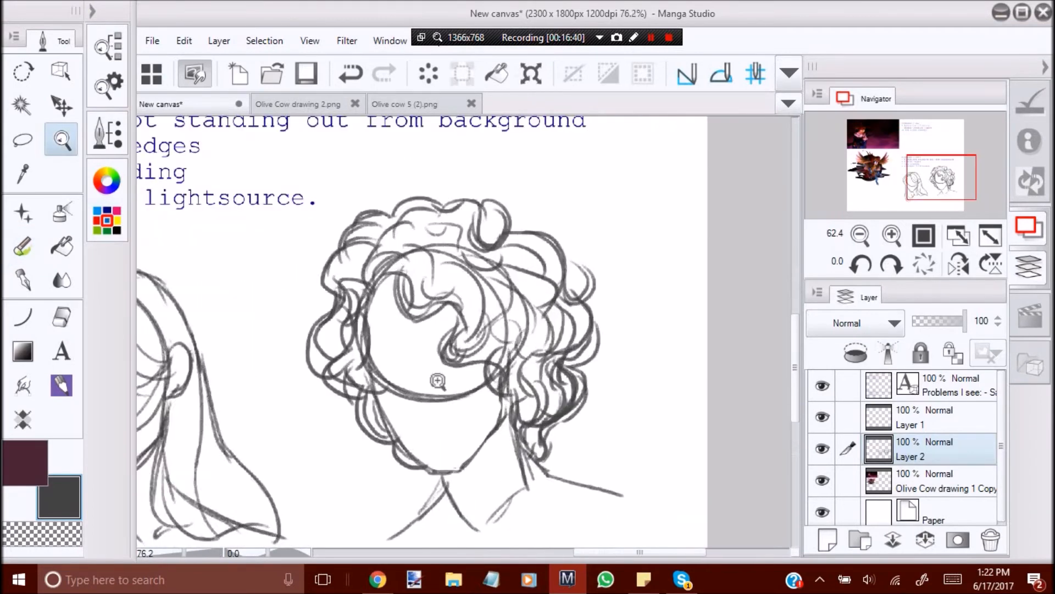
click(61, 317)
mouse_move(357, 275)
mouse_down()
mouse_move(341, 247)
mouse_move(385, 220)
mouse_up()
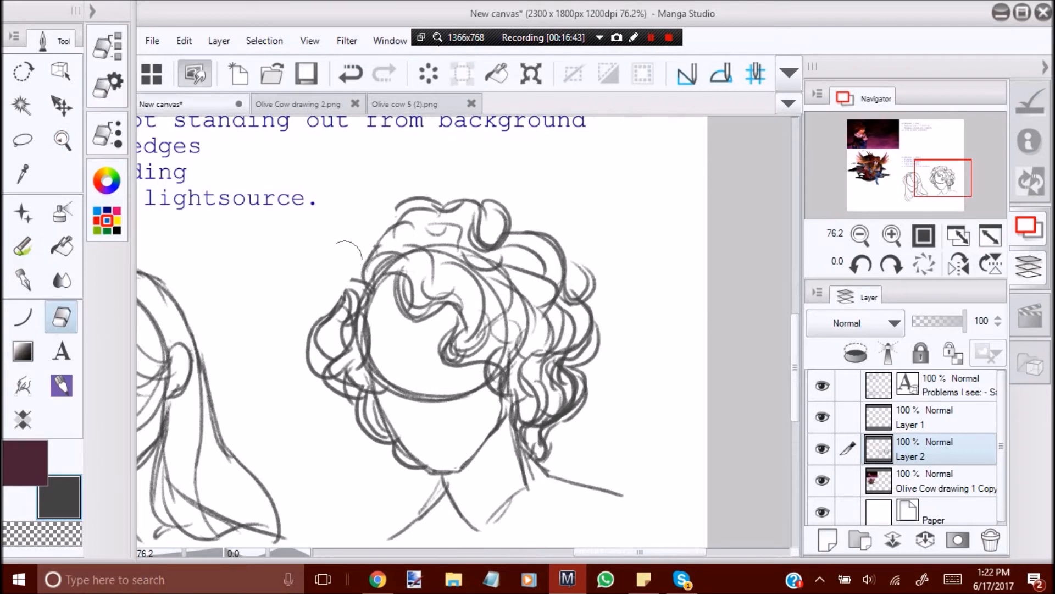
click(23, 246)
mouse_move(367, 263)
mouse_down()
mouse_move(311, 327)
mouse_move(426, 190)
mouse_up()
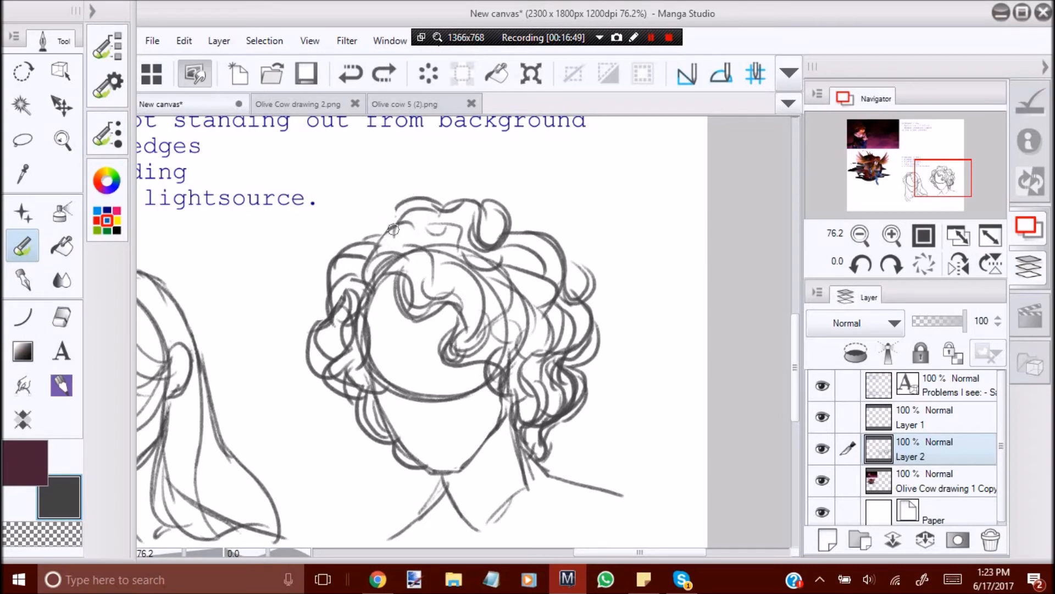
drag(393, 230, 446, 201)
Add a new layer above Layer 2 and set its blending mode to Multiply.
click(61, 139)
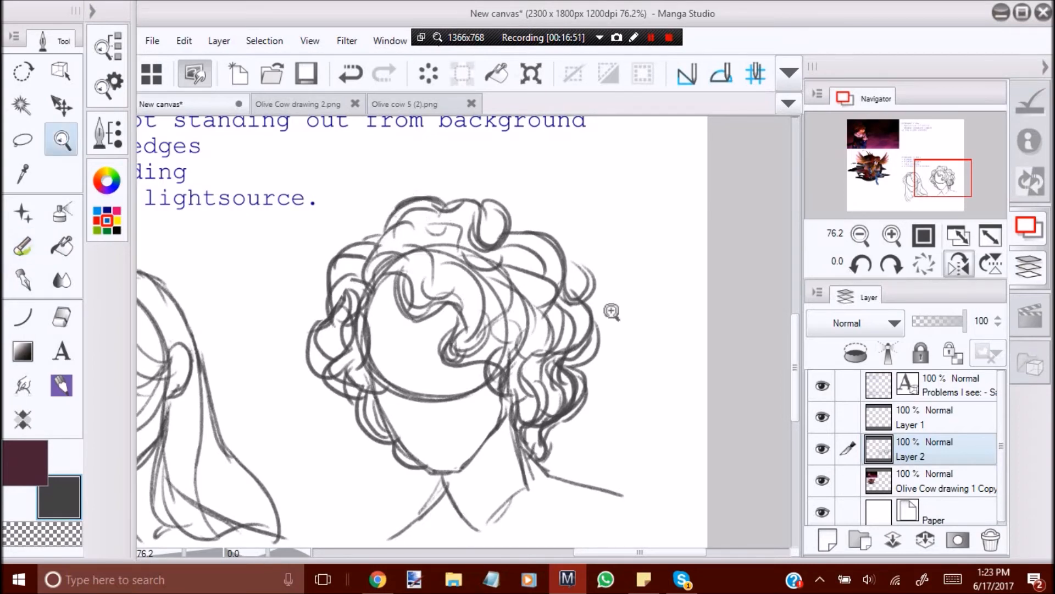
drag(283, 256, 355, 311)
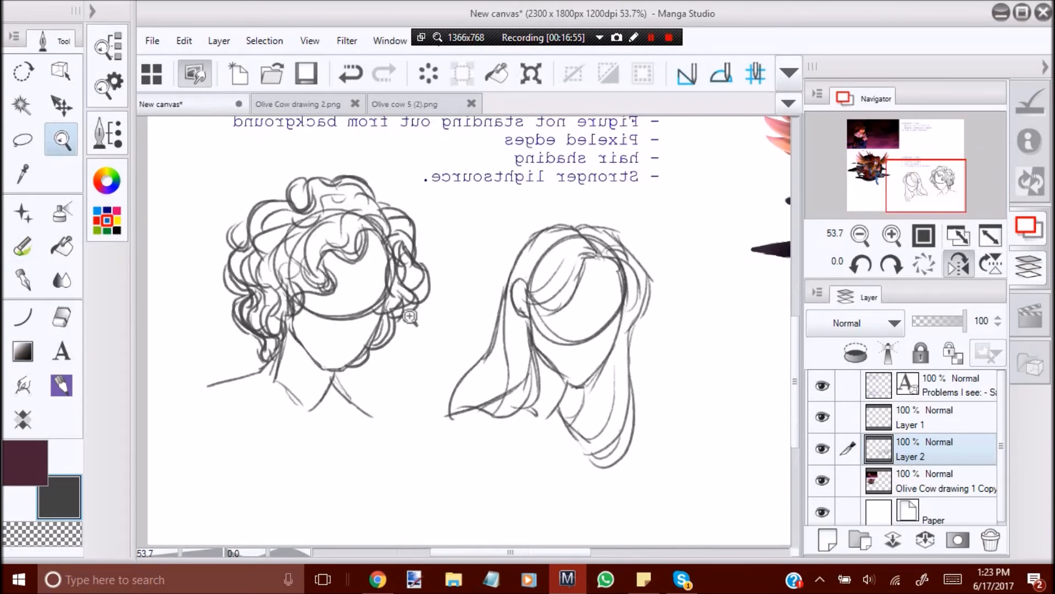
click(958, 263)
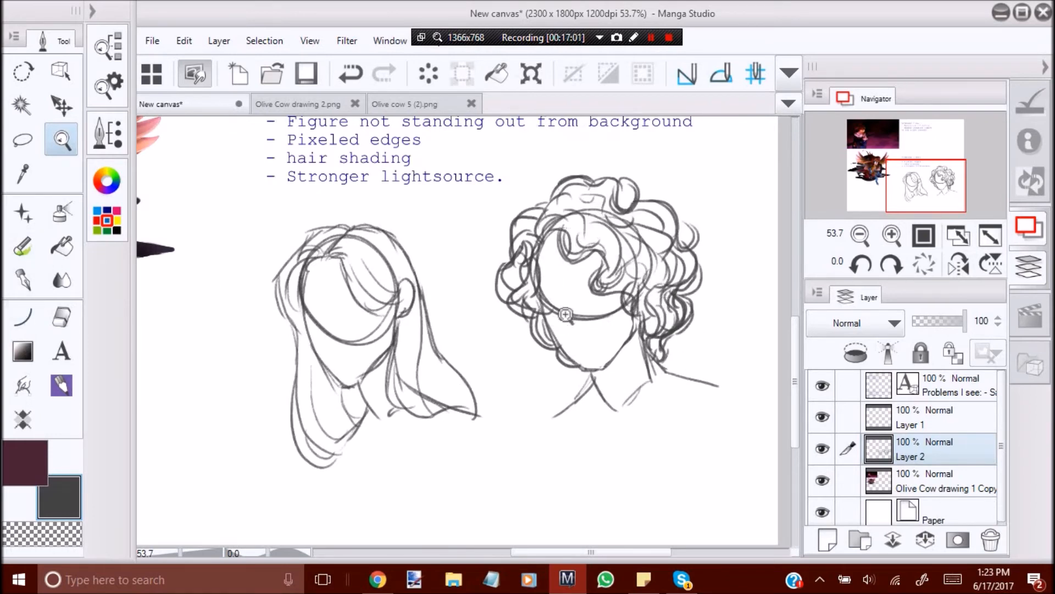
drag(499, 354, 341, 354)
drag(440, 355, 756, 387)
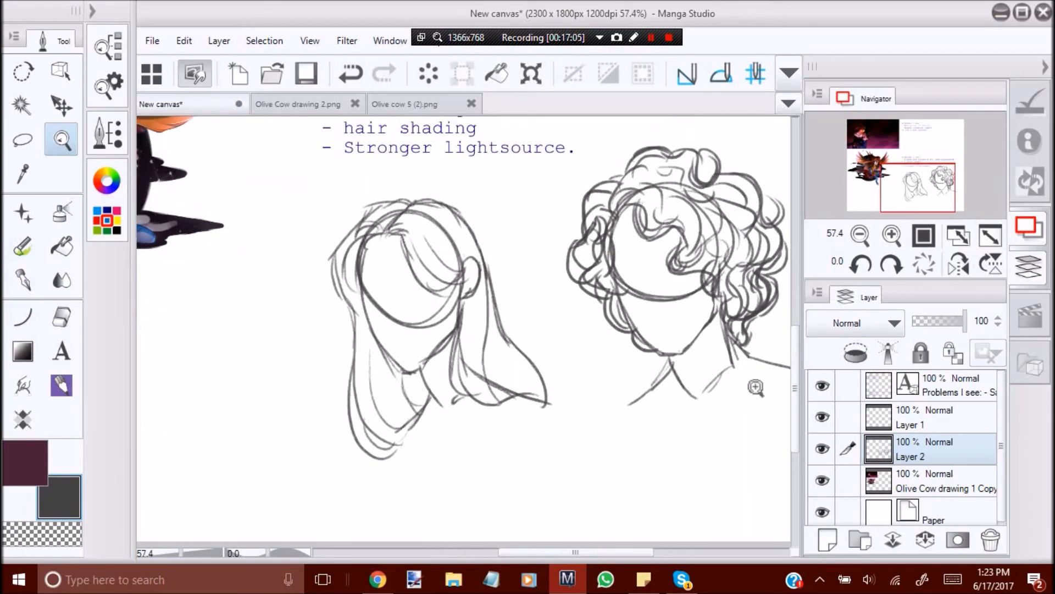
click(828, 540)
click(858, 322)
click(850, 78)
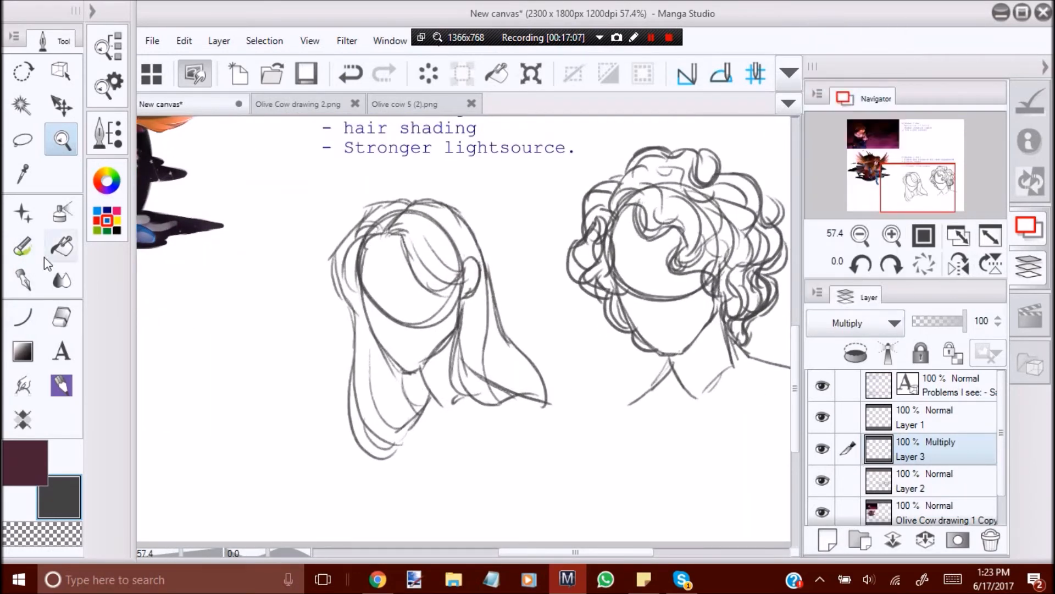
With the Opaque 1 brush, shade the first head's hair behind the jaw and along the far side of the face.
click(22, 247)
click(107, 44)
click(216, 373)
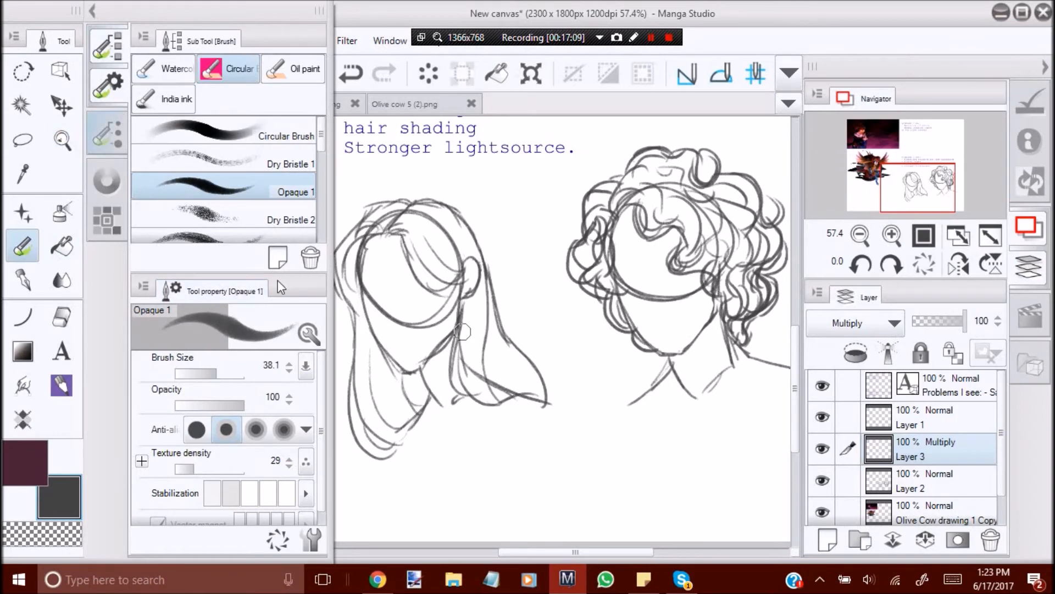
mouse_move(378, 350)
mouse_down()
mouse_move(393, 375)
mouse_move(395, 414)
mouse_move(385, 358)
mouse_up()
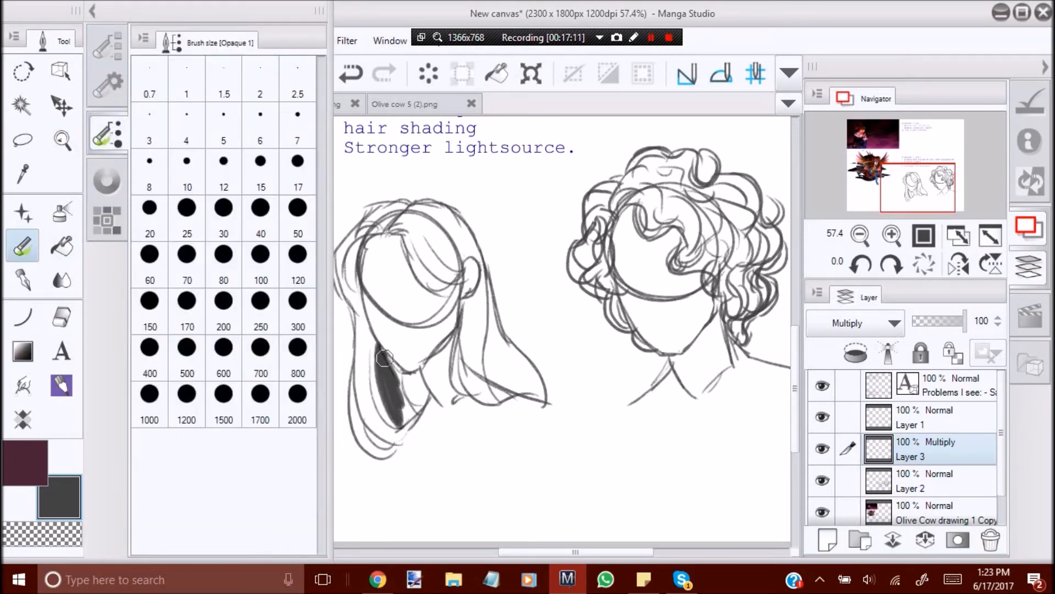
mouse_move(402, 397)
mouse_down()
mouse_move(415, 404)
mouse_move(396, 377)
mouse_up()
mouse_move(373, 328)
mouse_down()
mouse_move(397, 420)
mouse_move(389, 426)
mouse_move(372, 274)
mouse_move(355, 286)
mouse_move(362, 237)
mouse_move(366, 300)
mouse_move(350, 284)
mouse_move(356, 251)
mouse_move(358, 290)
mouse_up()
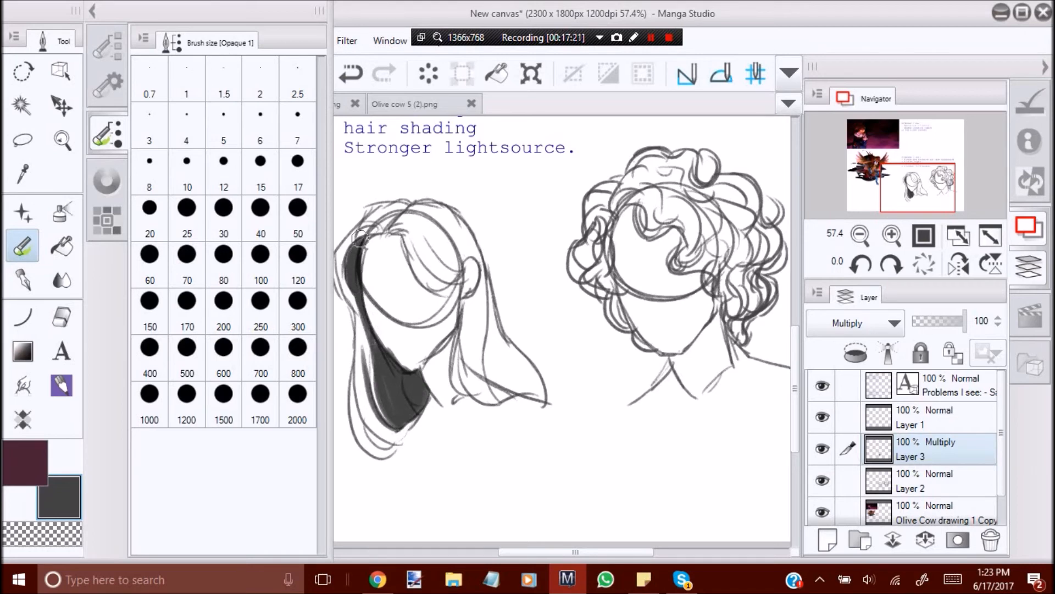
Paint dark shading strokes through the first head's long hair behind the ear and over the shoulder.
click(92, 11)
mouse_move(464, 301)
mouse_down()
mouse_move(453, 370)
mouse_move(473, 380)
mouse_up()
drag(487, 283, 487, 370)
drag(486, 310, 486, 385)
drag(486, 283, 496, 346)
drag(488, 300, 535, 372)
drag(489, 322, 506, 389)
drag(483, 347, 536, 379)
Shade the first head's fringe, its hair parting and the tip of the hair over the shoulder.
drag(434, 238, 466, 280)
mouse_move(404, 221)
mouse_down()
mouse_move(463, 274)
mouse_move(440, 283)
mouse_up()
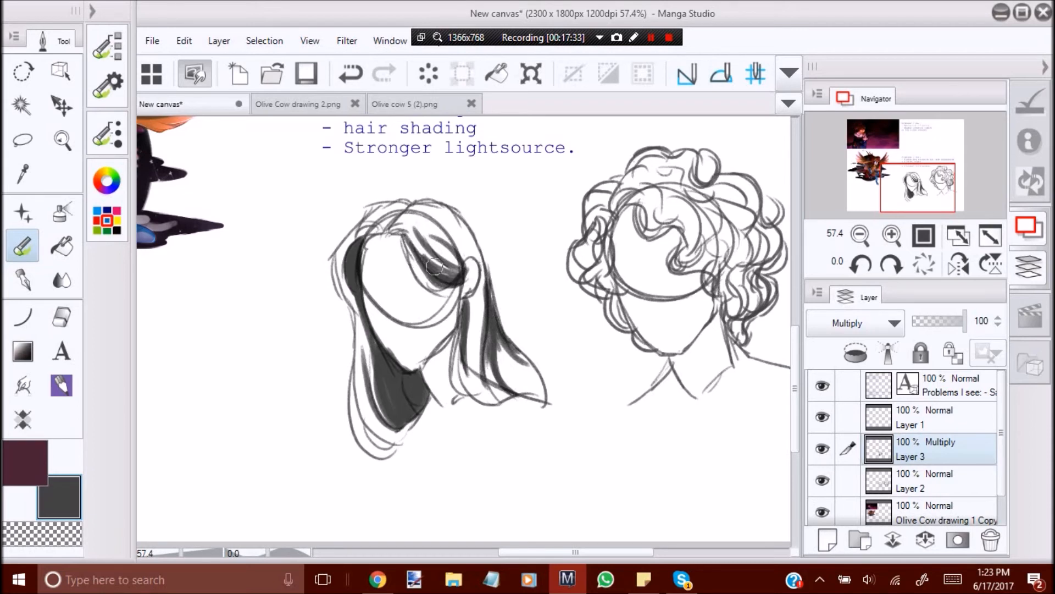
click(957, 265)
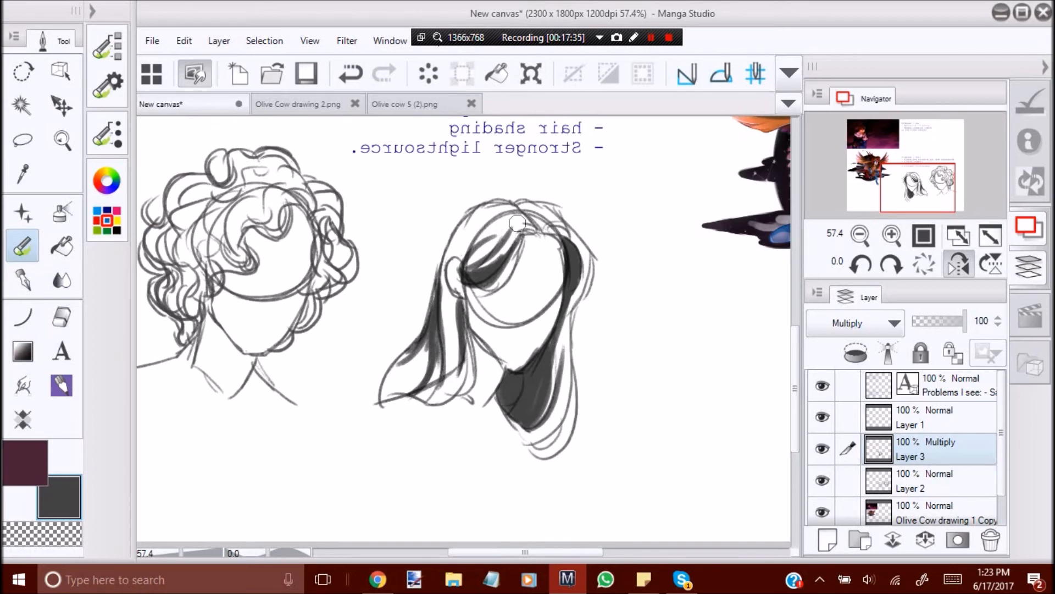
drag(466, 220, 522, 209)
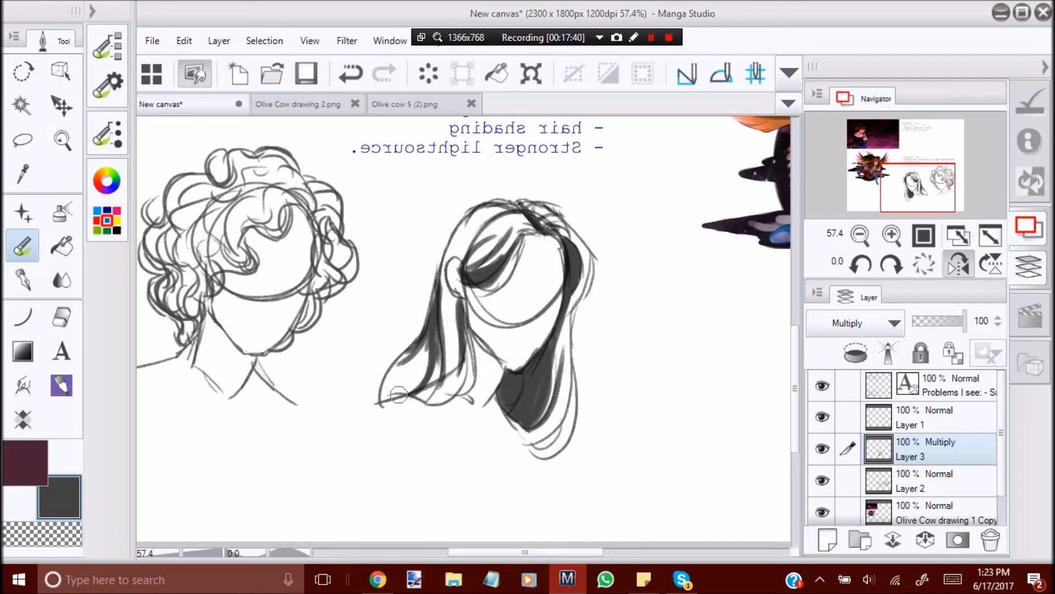
mouse_move(415, 350)
mouse_down()
mouse_move(384, 398)
mouse_move(421, 386)
mouse_up()
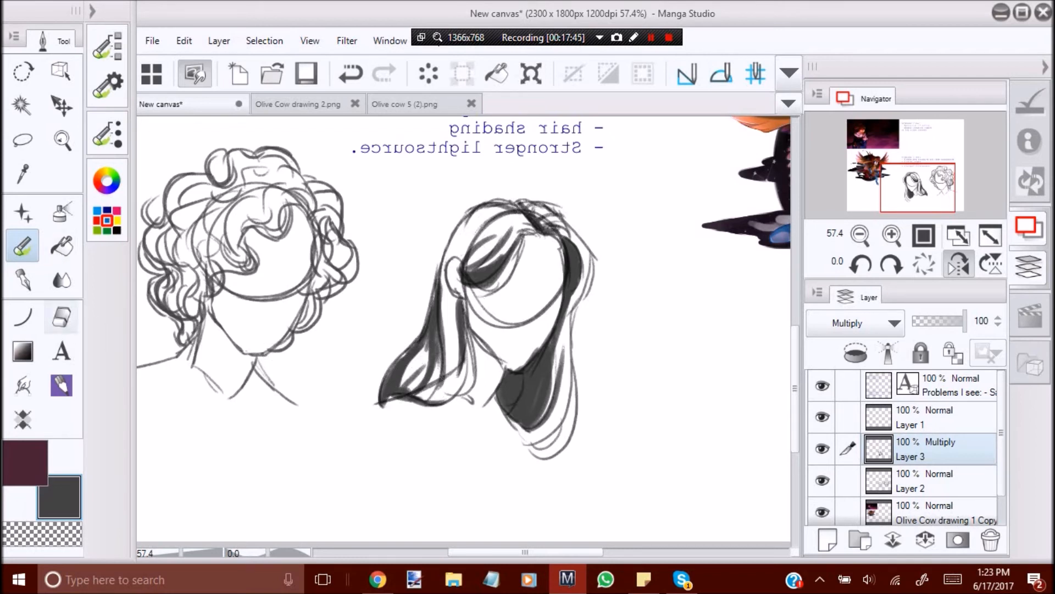
Lighten the first head's hair shading with the Soft eraser.
click(61, 317)
click(107, 46)
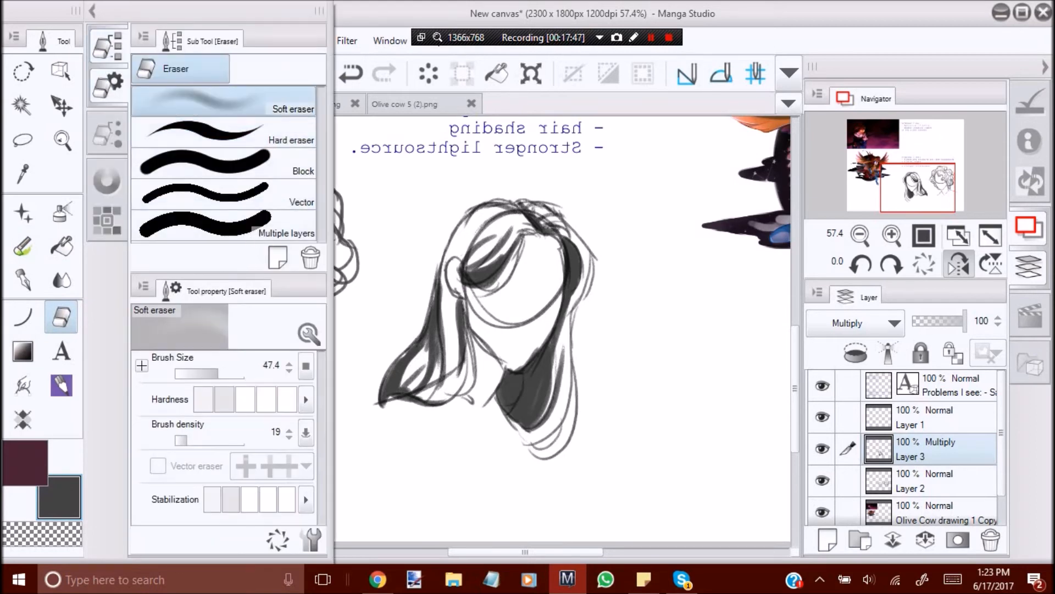
drag(228, 377, 234, 375)
mouse_move(438, 392)
mouse_down()
mouse_move(423, 427)
mouse_move(427, 383)
mouse_move(479, 434)
mouse_move(534, 425)
mouse_move(487, 400)
mouse_move(516, 303)
mouse_move(504, 300)
mouse_move(526, 281)
mouse_move(457, 284)
mouse_up()
Paint dark shading bands across the second head's curls, from the crown and forehead lock down to the neck.
click(72, 143)
click(959, 265)
mouse_move(382, 390)
mouse_down()
mouse_move(507, 314)
mouse_move(607, 280)
mouse_up()
click(25, 247)
mouse_move(533, 281)
mouse_down()
mouse_move(569, 248)
mouse_move(622, 227)
mouse_up()
drag(506, 239, 547, 171)
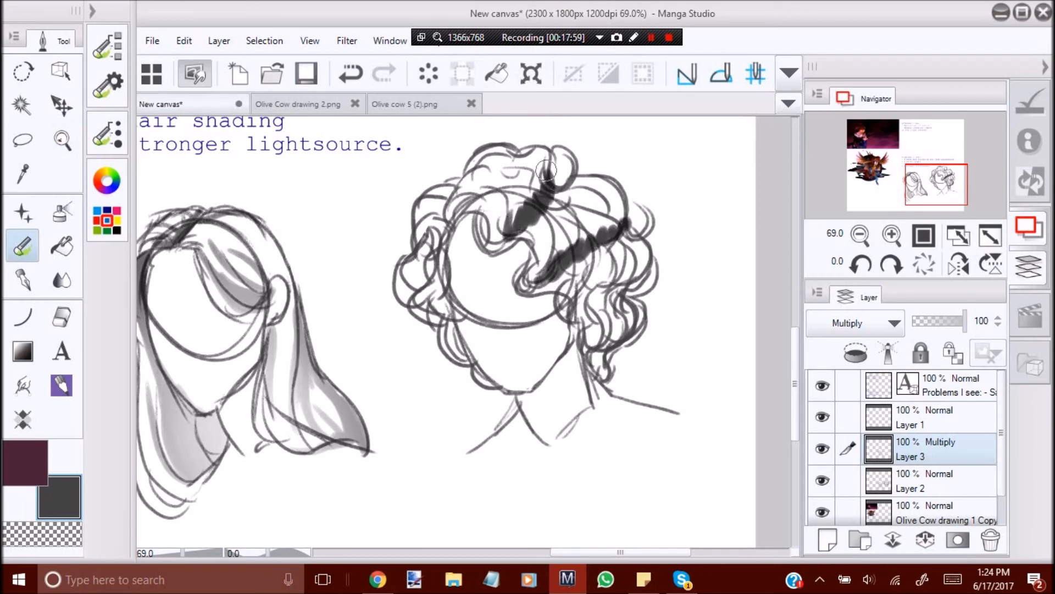
mouse_move(580, 300)
mouse_down()
mouse_move(602, 299)
mouse_move(631, 268)
mouse_up()
mouse_move(598, 343)
mouse_down()
mouse_move(594, 311)
mouse_move(590, 341)
mouse_move(610, 299)
mouse_move(624, 305)
mouse_move(620, 331)
mouse_move(617, 282)
mouse_move(602, 292)
mouse_move(595, 240)
mouse_move(589, 277)
mouse_up()
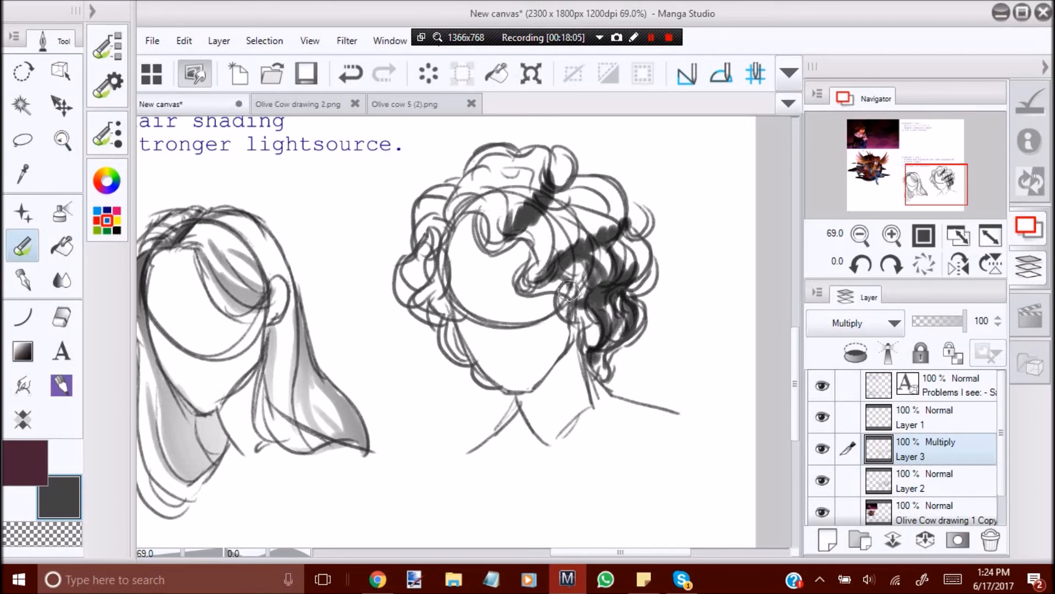
mouse_move(603, 240)
mouse_down()
mouse_move(625, 289)
mouse_move(633, 259)
mouse_move(612, 230)
mouse_move(570, 238)
mouse_move(552, 217)
mouse_move(558, 265)
mouse_move(548, 220)
mouse_move(565, 255)
mouse_move(571, 208)
mouse_move(591, 239)
mouse_move(563, 192)
mouse_move(596, 240)
mouse_move(562, 190)
mouse_move(612, 226)
mouse_move(581, 192)
mouse_move(529, 241)
mouse_move(524, 274)
mouse_move(558, 244)
mouse_move(501, 217)
mouse_move(509, 224)
mouse_move(469, 187)
mouse_move(507, 199)
mouse_move(516, 223)
mouse_move(506, 174)
mouse_move(534, 197)
mouse_move(505, 165)
mouse_move(535, 182)
mouse_move(533, 152)
mouse_move(536, 181)
mouse_move(517, 147)
mouse_up()
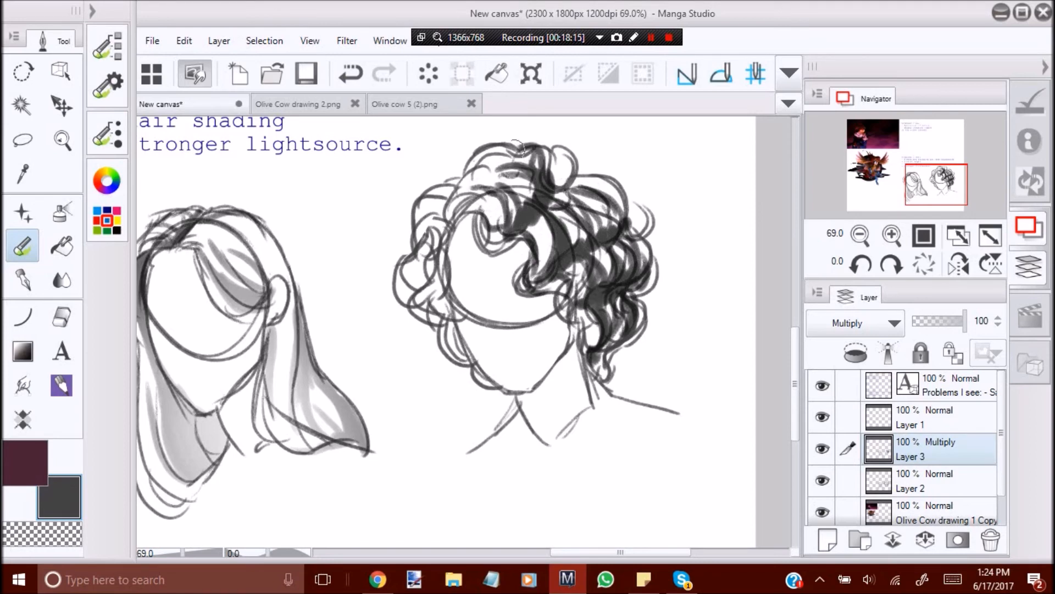
Delete the Multiply shading layer, Layer 3.
click(958, 263)
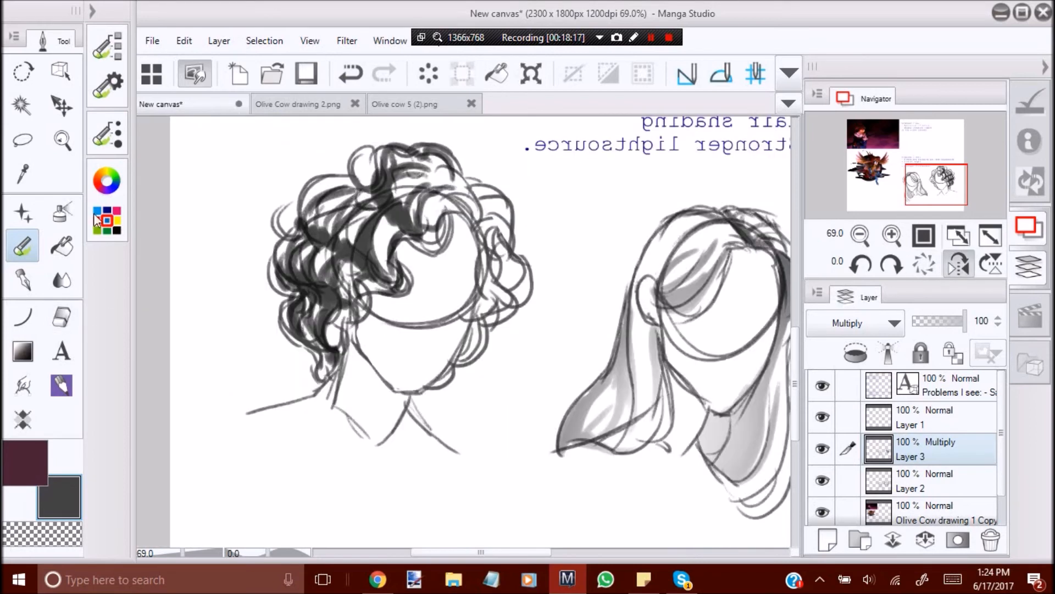
click(61, 318)
click(990, 540)
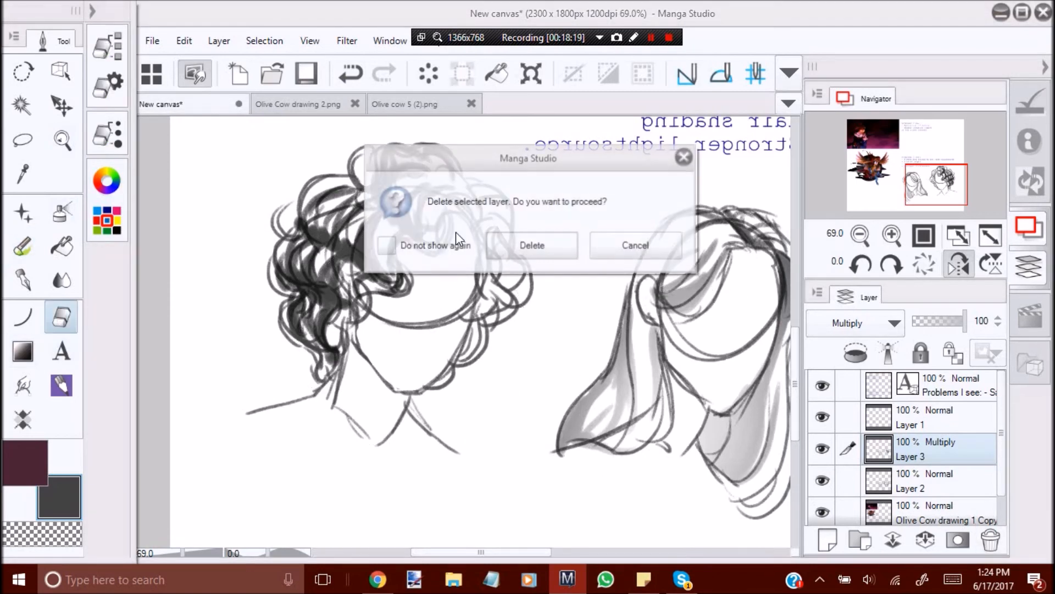
click(532, 245)
Select the Olive Cow drawing 1 Copy layer and examine the edges of the dark starry background around the winged character.
click(61, 139)
drag(388, 371, 313, 404)
drag(601, 302, 742, 358)
click(958, 264)
drag(320, 266, 334, 310)
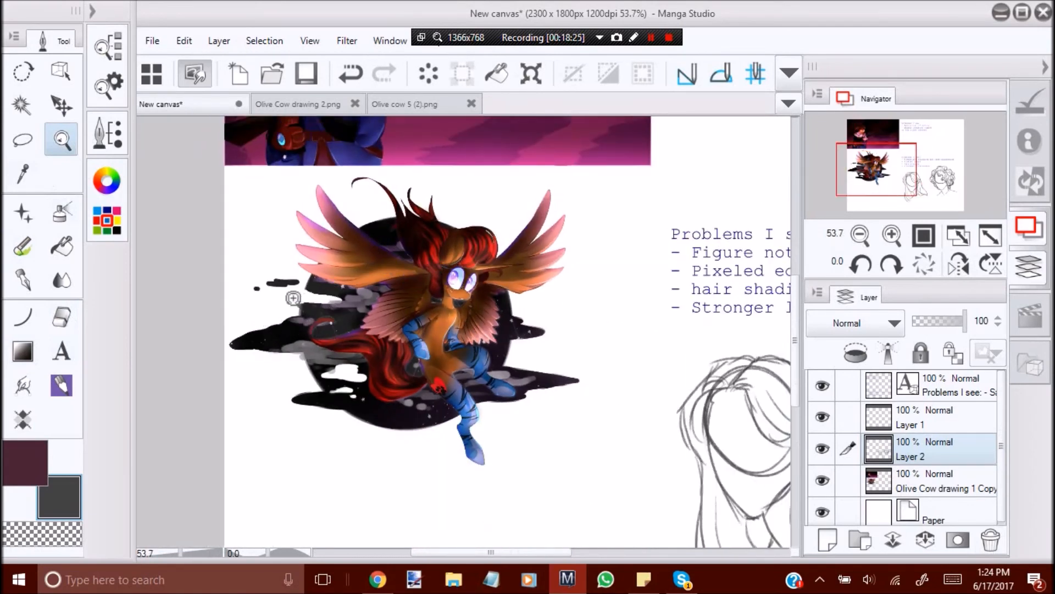
click(919, 478)
mouse_move(244, 336)
mouse_down()
mouse_move(416, 269)
mouse_move(310, 244)
mouse_up()
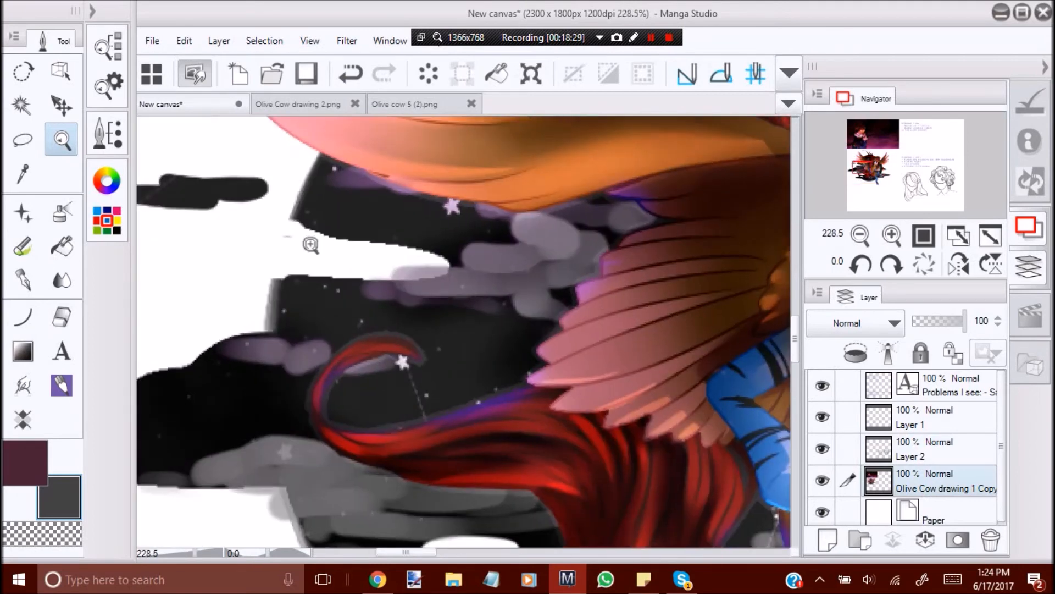
drag(381, 298, 316, 315)
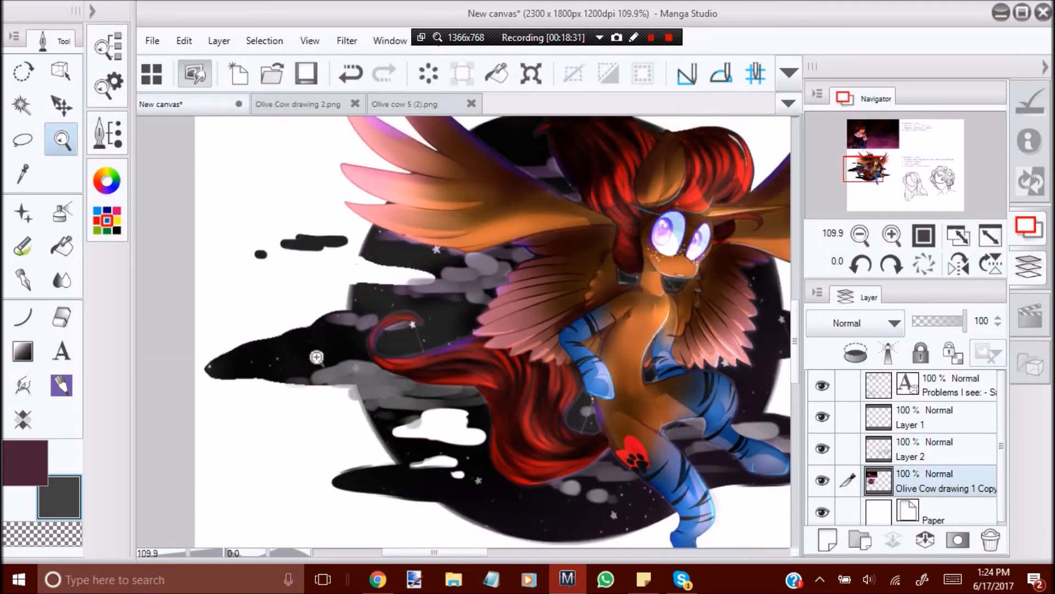
drag(317, 359, 256, 365)
drag(547, 423, 633, 391)
drag(655, 330, 717, 368)
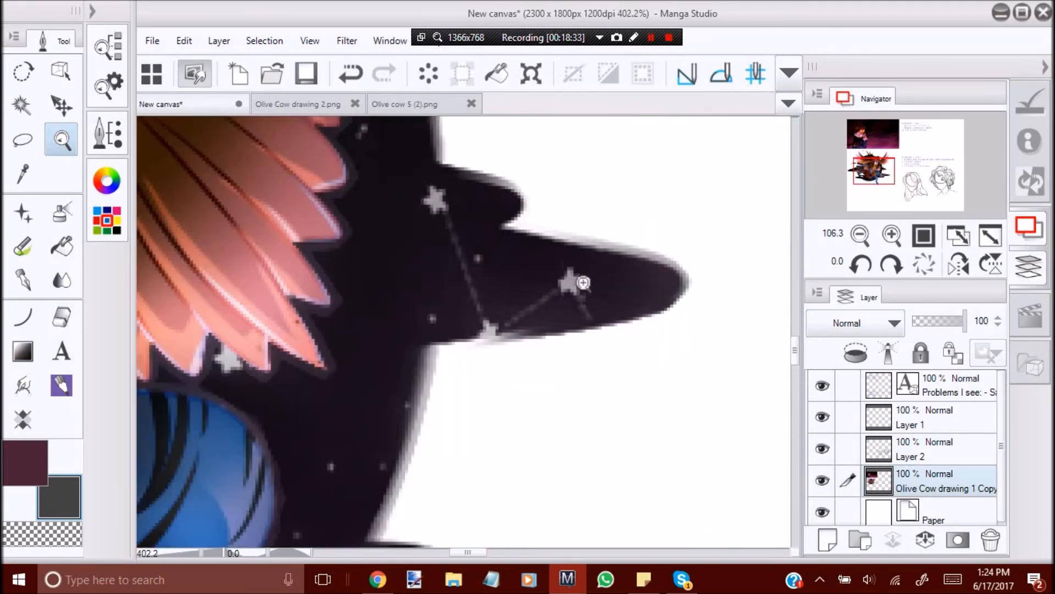
Soften the pixelated left edges of the dark starry background with the Soothing watercolor blend tool.
drag(676, 295, 608, 333)
drag(676, 354, 555, 300)
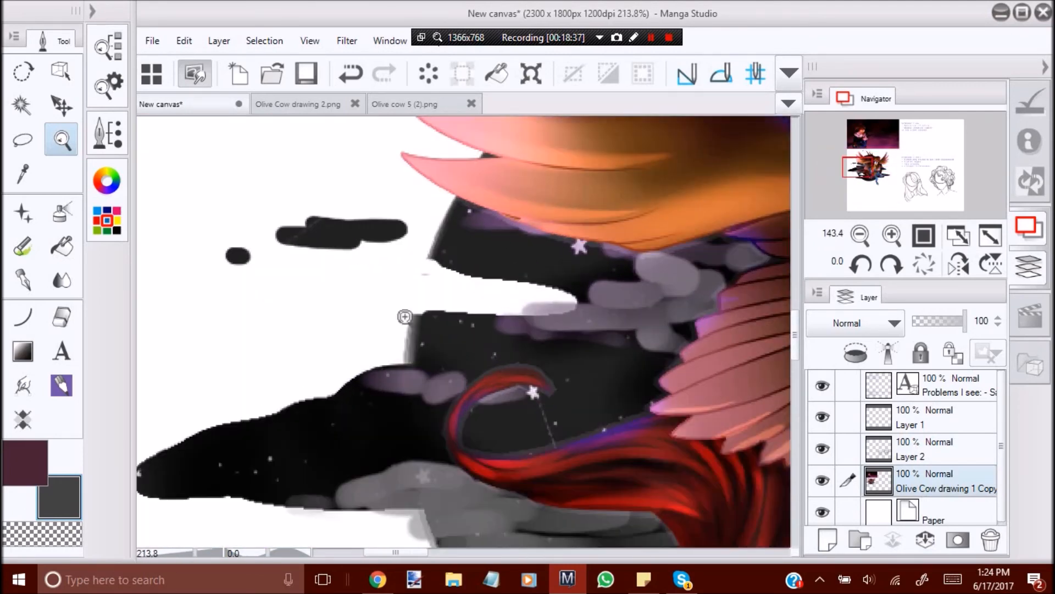
click(61, 280)
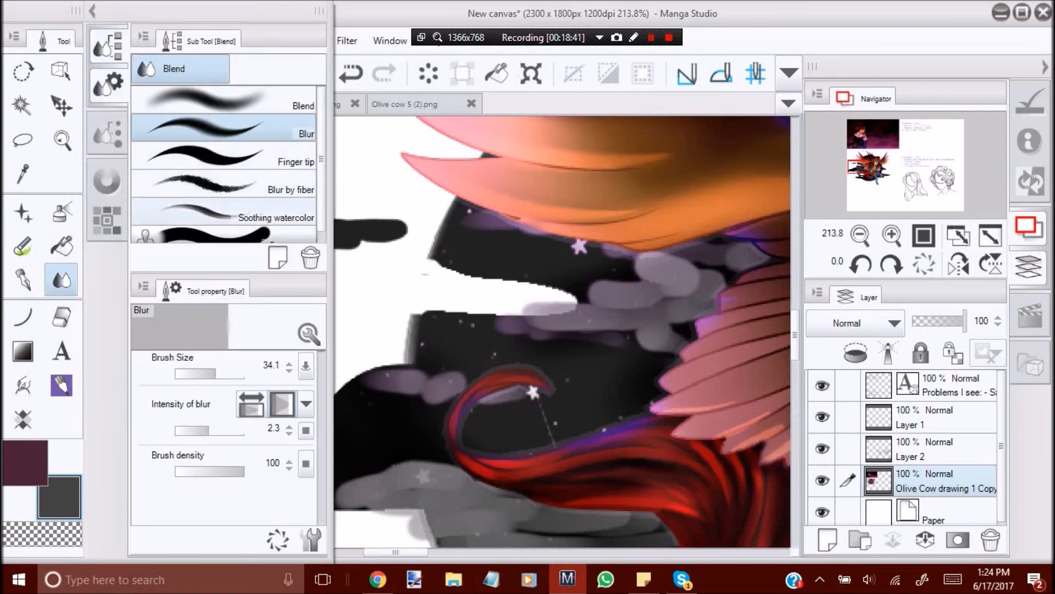
click(300, 208)
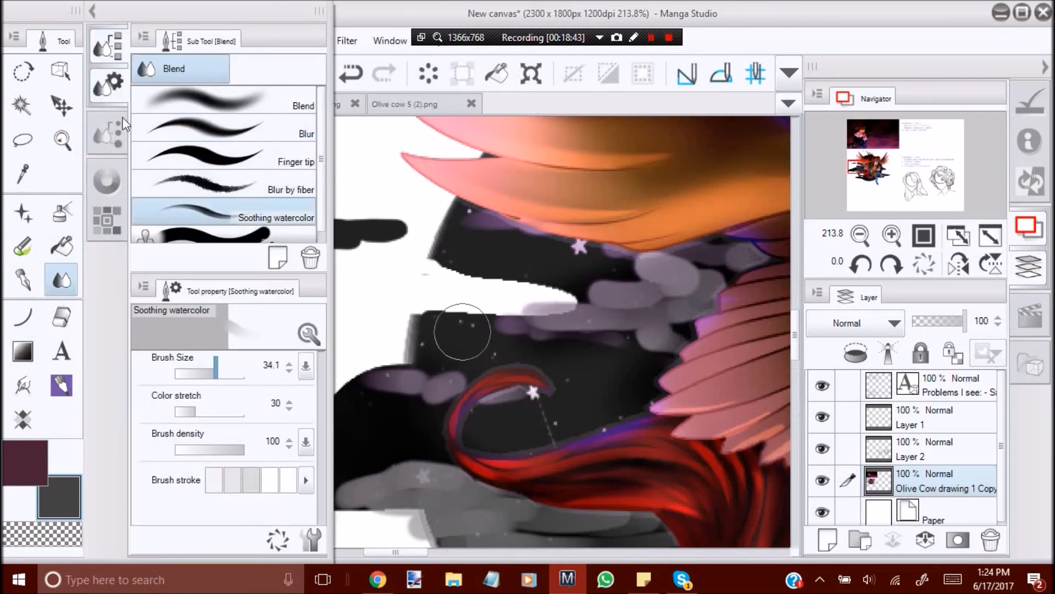
mouse_move(477, 277)
mouse_down()
mouse_move(546, 275)
mouse_move(532, 285)
mouse_move(558, 299)
mouse_move(473, 312)
mouse_move(438, 299)
mouse_move(518, 306)
mouse_move(414, 322)
mouse_move(480, 319)
mouse_move(556, 290)
mouse_move(447, 259)
mouse_move(559, 282)
mouse_move(455, 252)
mouse_move(465, 250)
mouse_move(478, 264)
mouse_move(447, 255)
mouse_move(547, 288)
mouse_move(418, 328)
mouse_move(412, 358)
mouse_move(285, 396)
mouse_up()
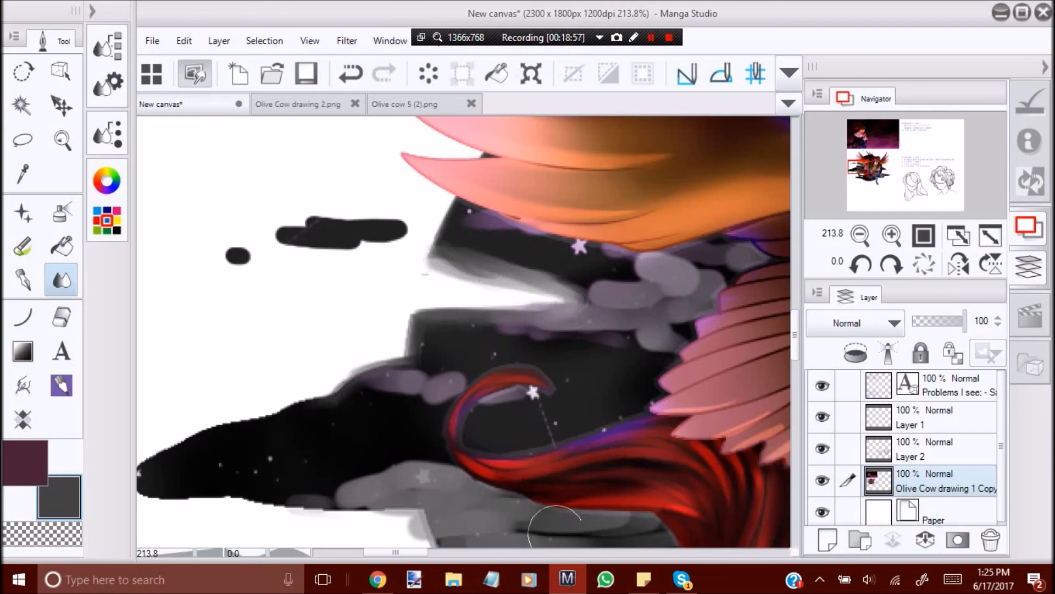
Blend the remaining hard edges along the lower part of the dark background behind the tail.
drag(413, 552, 397, 552)
mouse_move(317, 472)
mouse_down()
mouse_move(362, 432)
mouse_move(354, 438)
mouse_move(476, 400)
mouse_move(348, 439)
mouse_move(298, 474)
mouse_move(323, 498)
mouse_move(293, 490)
mouse_move(384, 488)
mouse_move(561, 511)
mouse_move(298, 494)
mouse_move(289, 480)
mouse_move(465, 505)
mouse_move(508, 496)
mouse_move(377, 471)
mouse_up()
mouse_move(483, 236)
mouse_down()
mouse_move(448, 229)
mouse_move(547, 238)
mouse_move(543, 247)
mouse_up()
mouse_move(388, 262)
mouse_down()
mouse_move(553, 292)
mouse_move(542, 330)
mouse_up()
Smooth the edges of the background's lower-left band and its right-hand spikes with the blend tool.
click(62, 140)
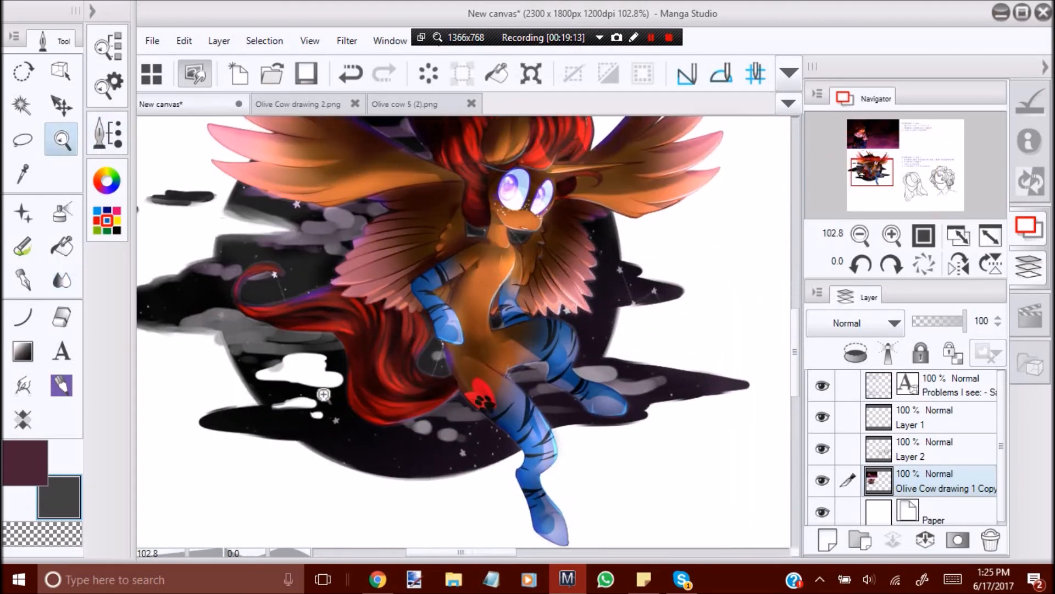
drag(365, 384, 384, 379)
click(55, 288)
mouse_move(275, 359)
mouse_down()
mouse_move(243, 361)
mouse_move(242, 400)
mouse_move(207, 415)
mouse_move(190, 440)
mouse_up()
mouse_move(680, 333)
mouse_down()
mouse_move(708, 296)
mouse_move(711, 261)
mouse_move(752, 263)
mouse_move(726, 224)
mouse_up()
key(slash)
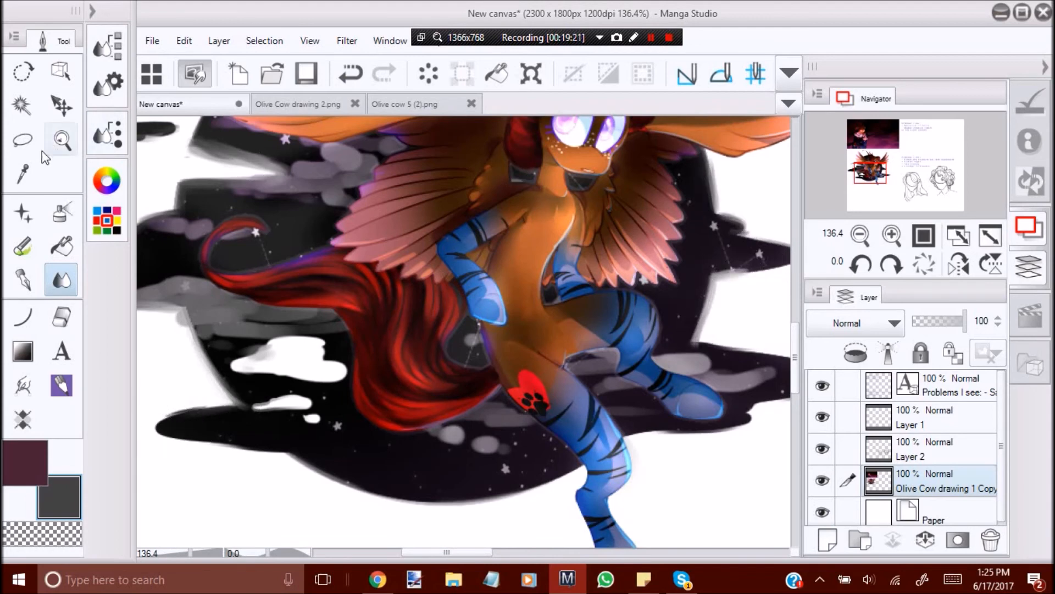
drag(421, 334, 335, 336)
drag(476, 286, 517, 305)
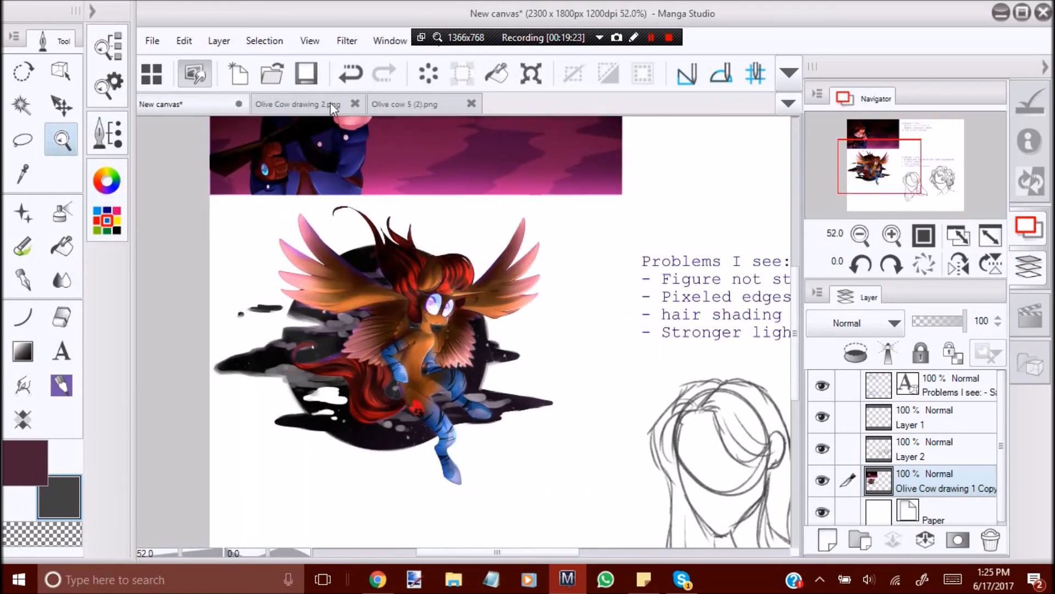
Copy the original artwork from Olive Cow drawing 2.png and paste it into New canvas.
click(308, 104)
click(186, 42)
click(237, 120)
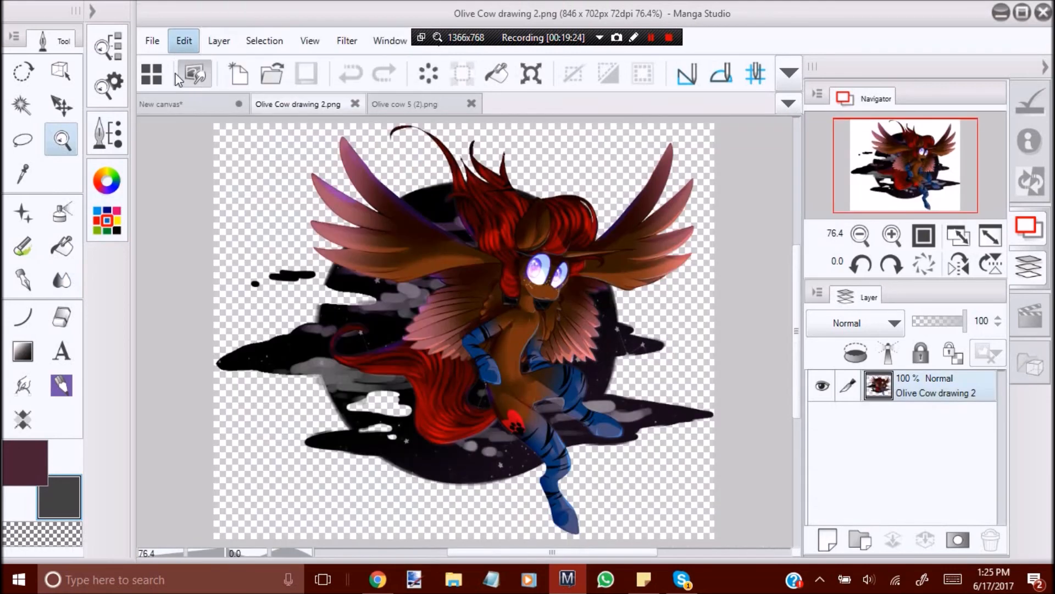
click(215, 103)
click(185, 42)
click(235, 147)
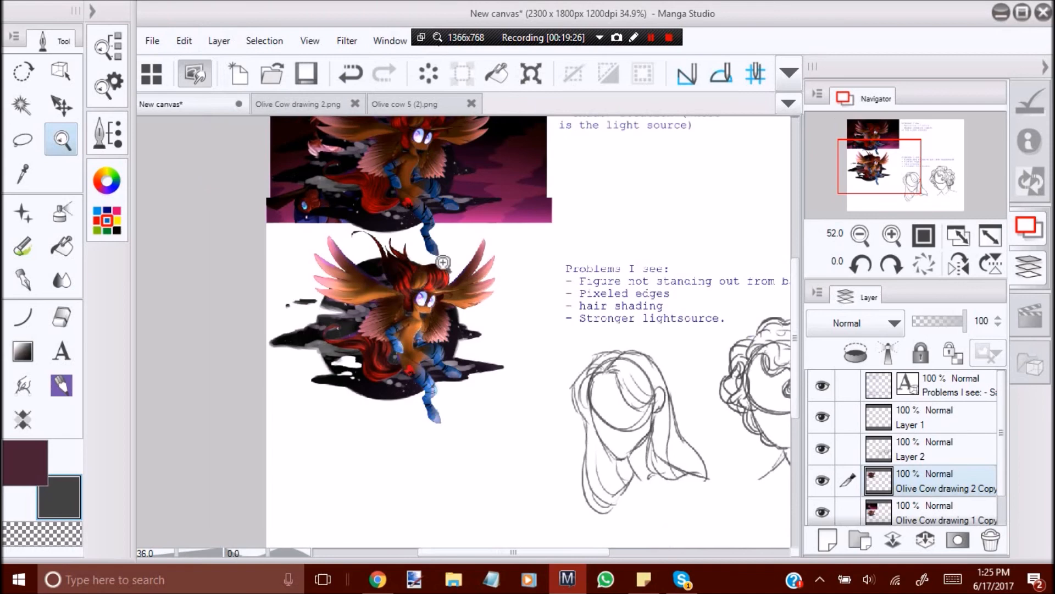
Place the pasted original beside the revised character, and hide Layer 2 and the "Problems I see" text layer.
click(62, 105)
drag(506, 220, 753, 410)
click(822, 449)
click(822, 385)
click(62, 140)
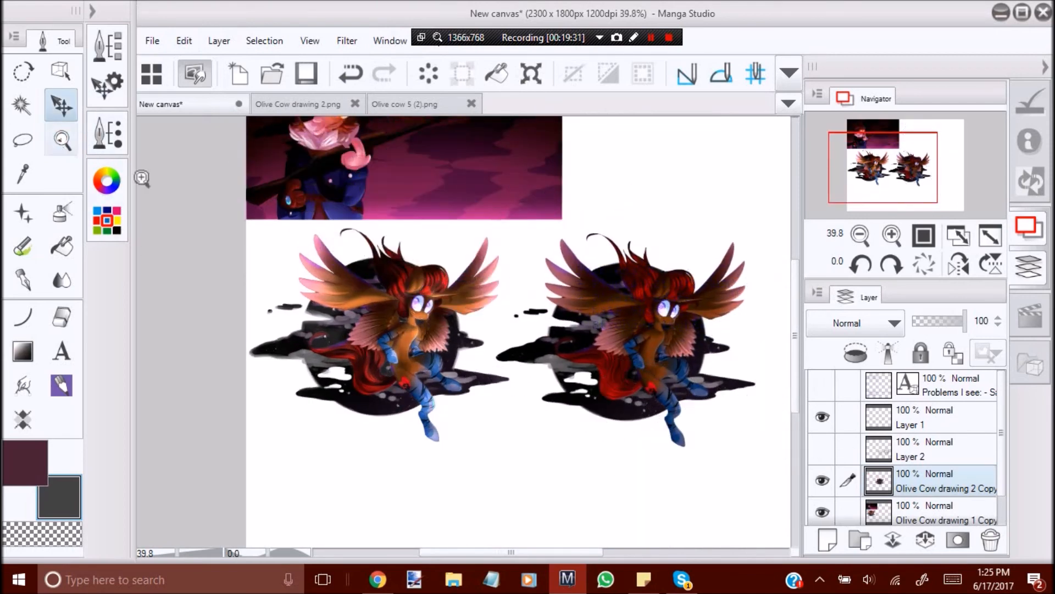
click(731, 385)
click(731, 385)
click(594, 395)
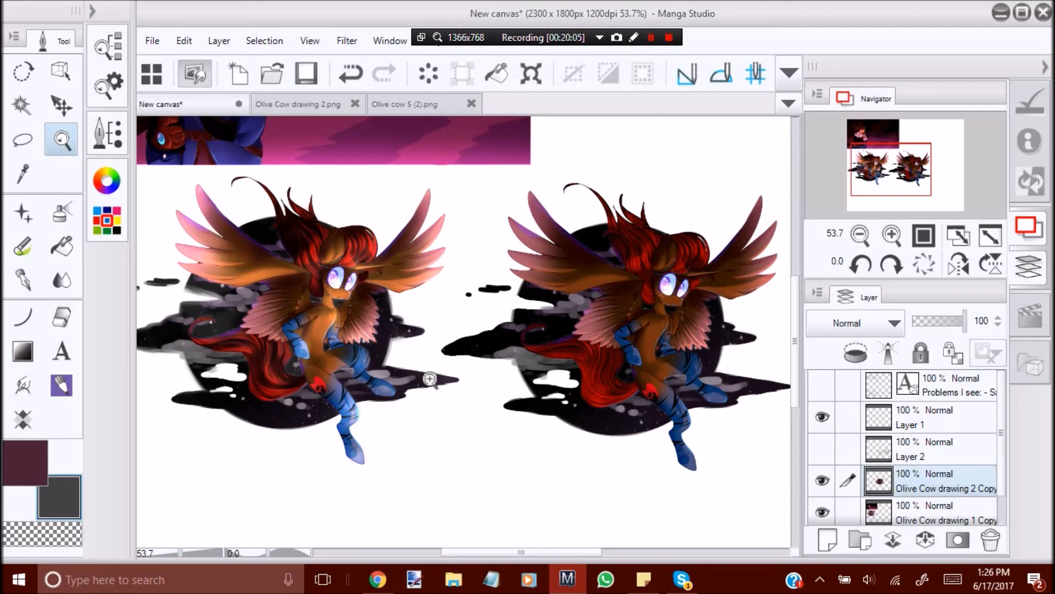
Compare the two winged characters by mirroring the canvas view and restoring it.
key(k)
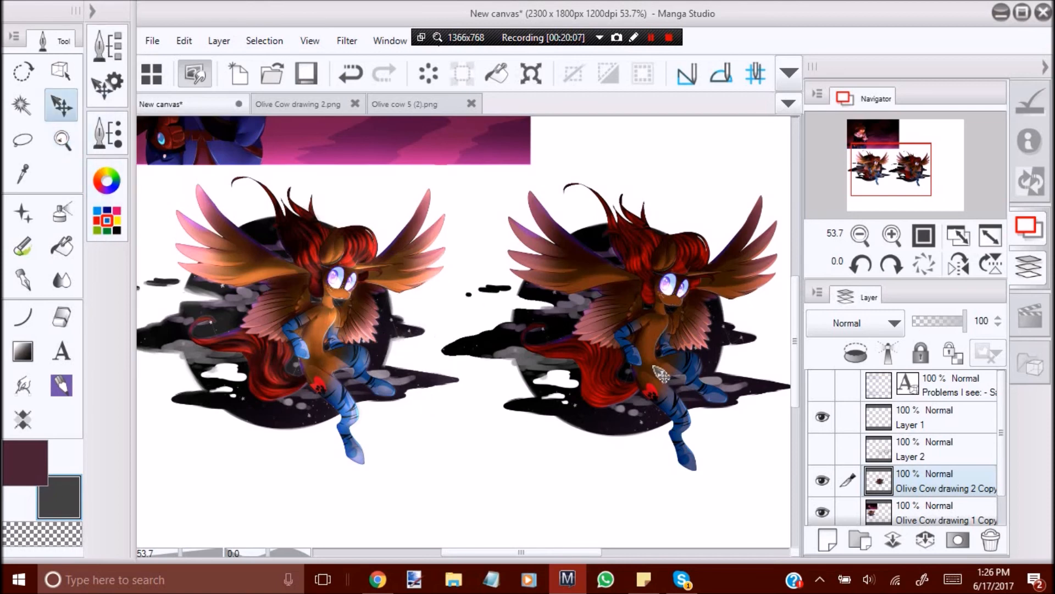
click(959, 264)
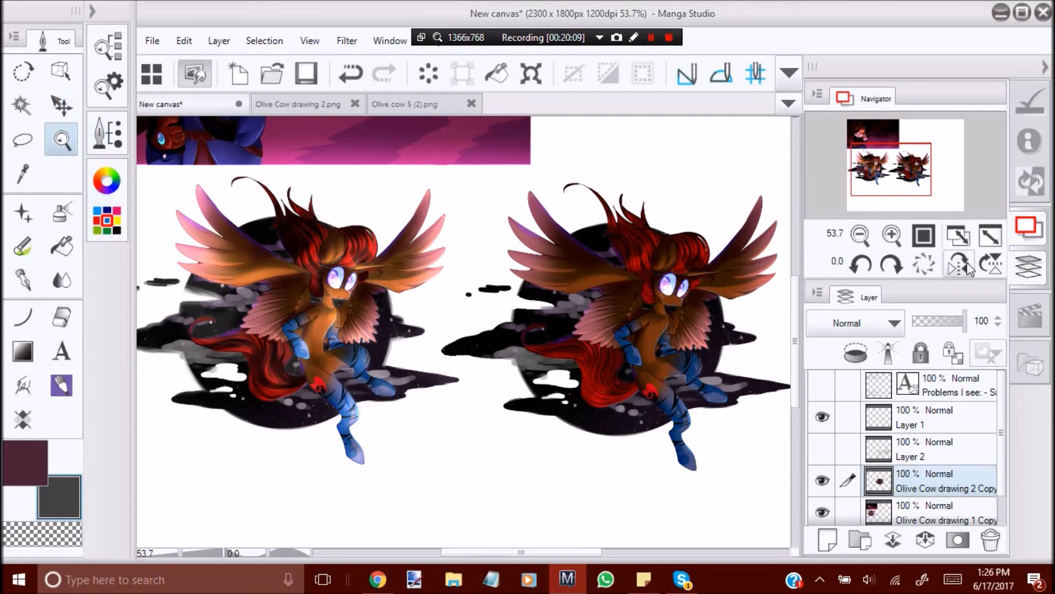
click(958, 272)
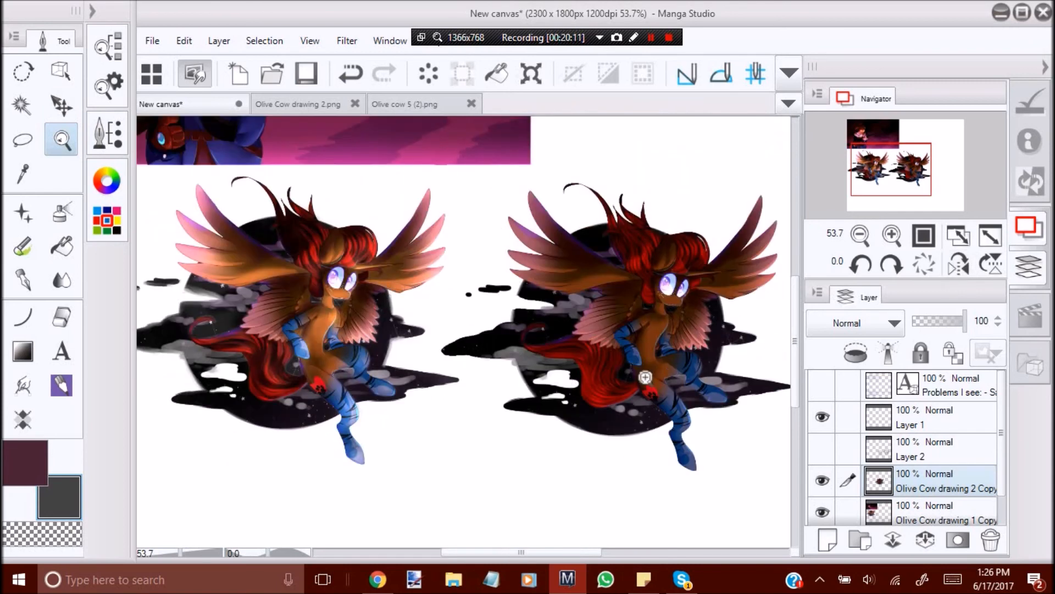
click(990, 540)
click(530, 245)
drag(548, 292, 335, 313)
key(ctrl+z)
Turn the pasted original character greyscale by lowering its saturation to -100.
mouse_move(467, 312)
mouse_down()
mouse_move(523, 307)
mouse_move(460, 312)
mouse_up()
drag(629, 313, 653, 344)
mouse_move(521, 365)
mouse_down()
mouse_move(533, 361)
mouse_move(519, 369)
mouse_up()
click(184, 40)
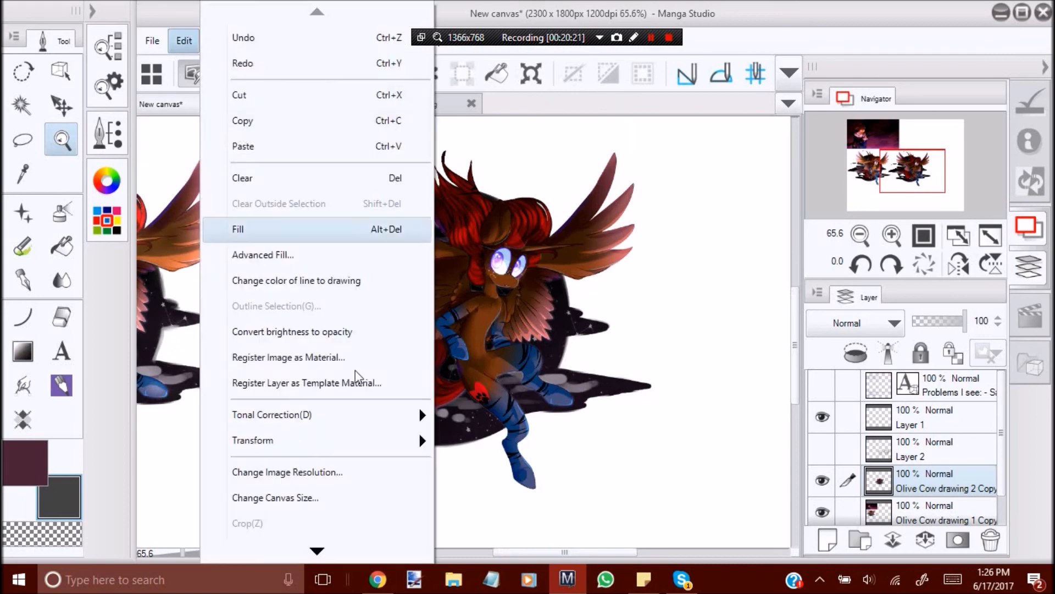
mouse_move(418, 414)
click(558, 231)
drag(647, 237, 461, 237)
click(887, 144)
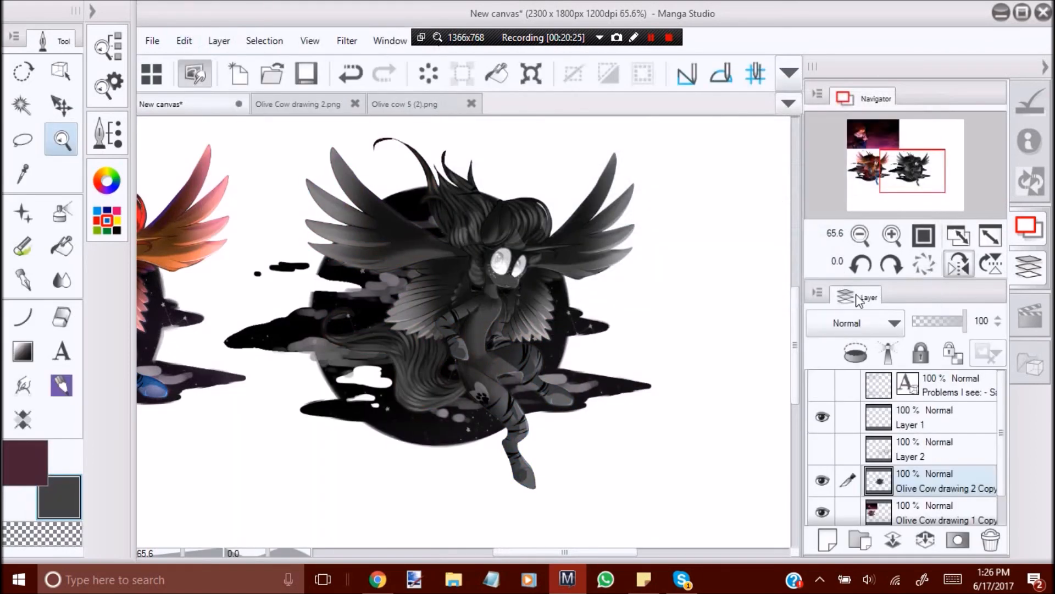
Mirror the canvas view and circle in red the low-contrast areas around the greyscale character's hair, neck, wings and legs.
click(958, 264)
click(546, 225)
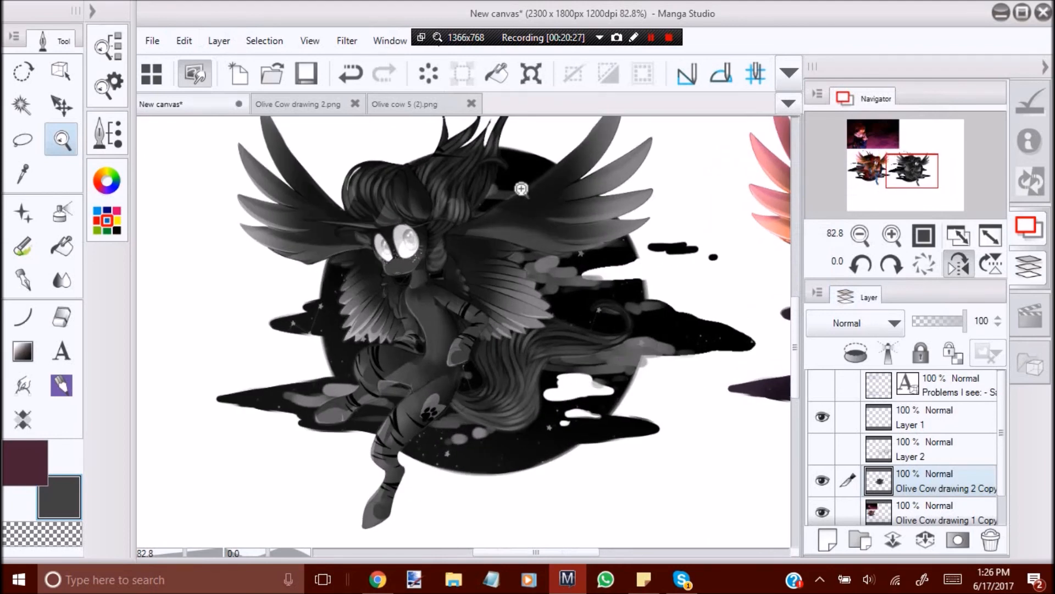
click(22, 246)
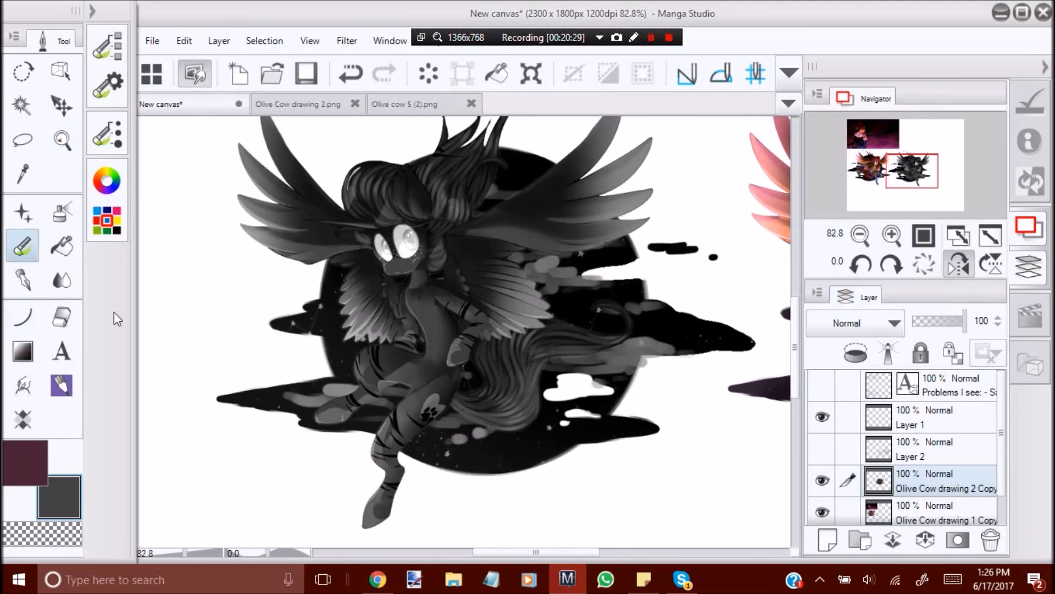
click(107, 181)
click(239, 137)
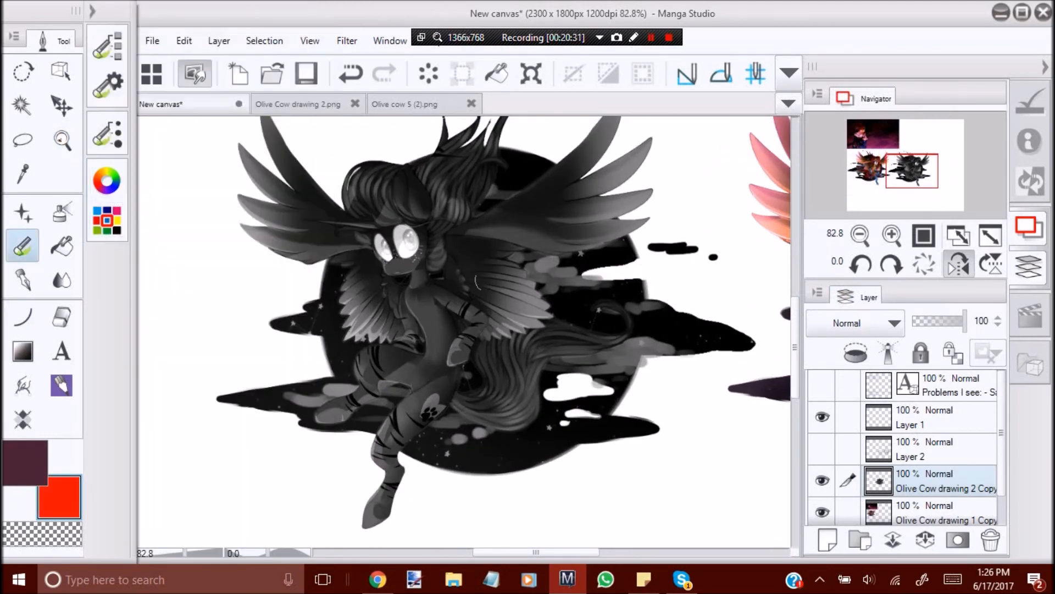
drag(454, 222, 419, 290)
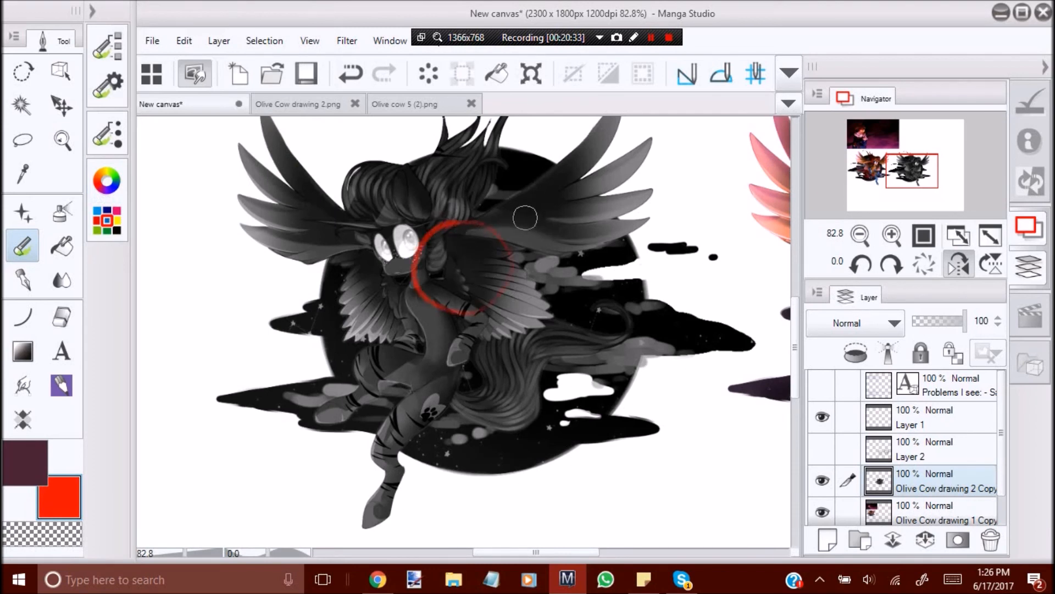
key(ctrl+z)
mouse_move(444, 226)
mouse_down()
mouse_move(425, 254)
mouse_move(432, 270)
mouse_up()
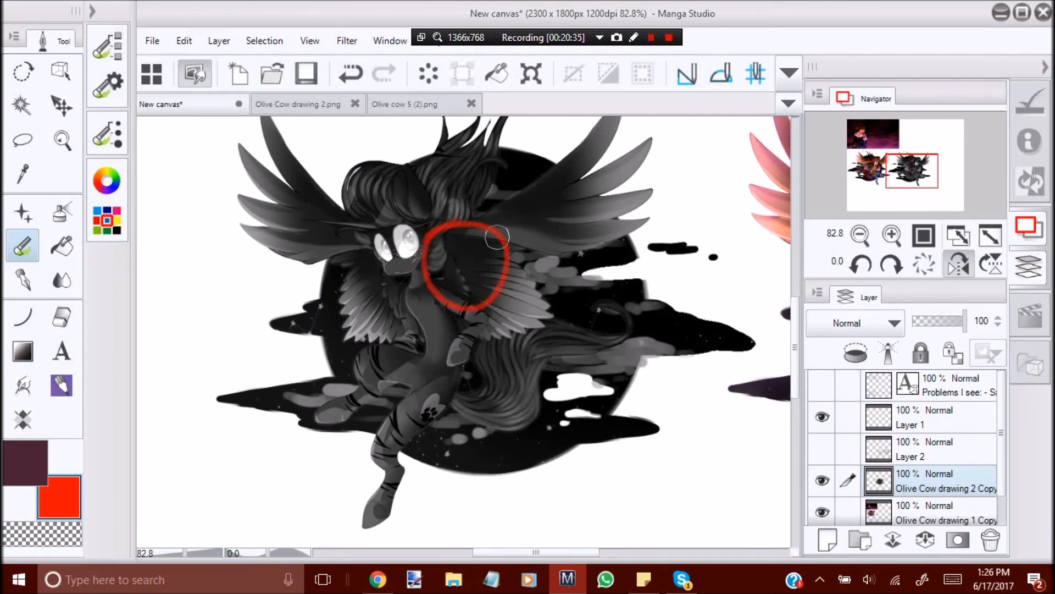
key(ctrl+z)
mouse_move(425, 247)
mouse_down()
mouse_move(497, 248)
mouse_move(465, 179)
mouse_move(497, 159)
mouse_up()
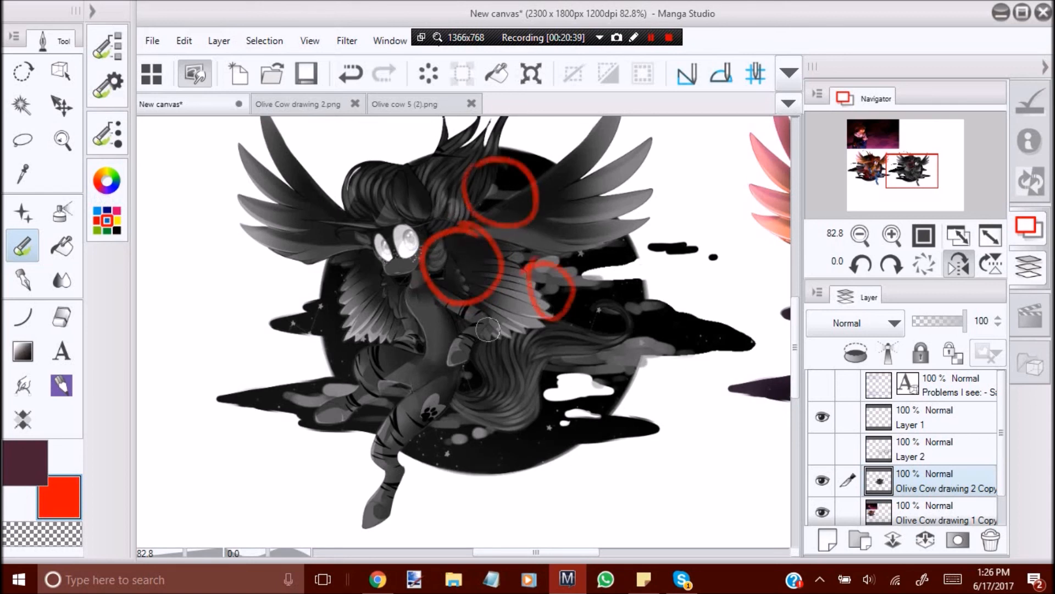
drag(471, 350, 498, 378)
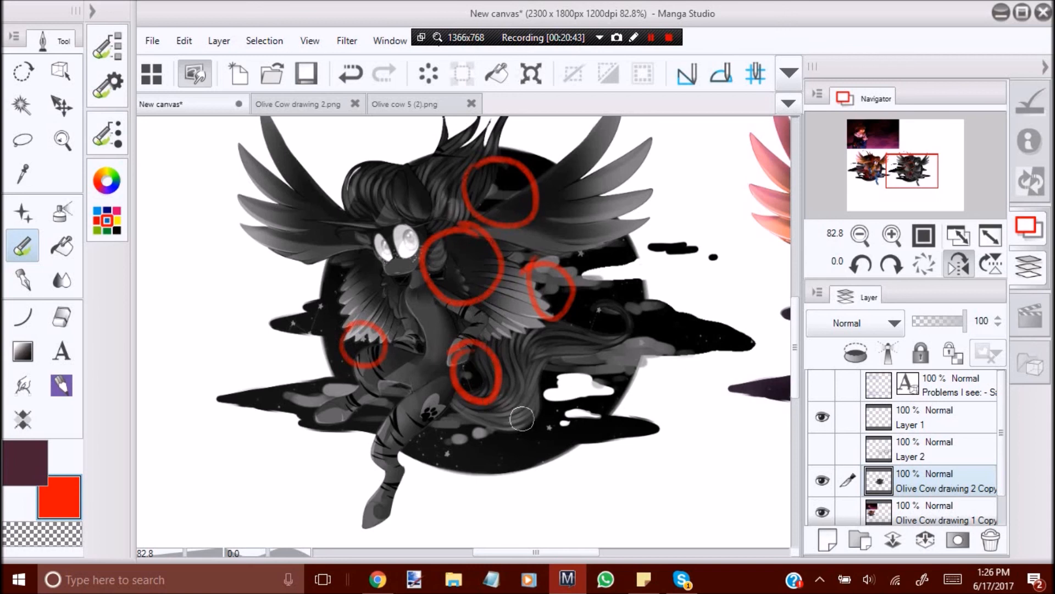
Undo the red circles and the desaturation of the original character, and return the canvas view to its normal orientation.
key(ctrl+z)
key(ctrl+z)
key(ctrl+z)
key(ctrl+z)
key(ctrl+z)
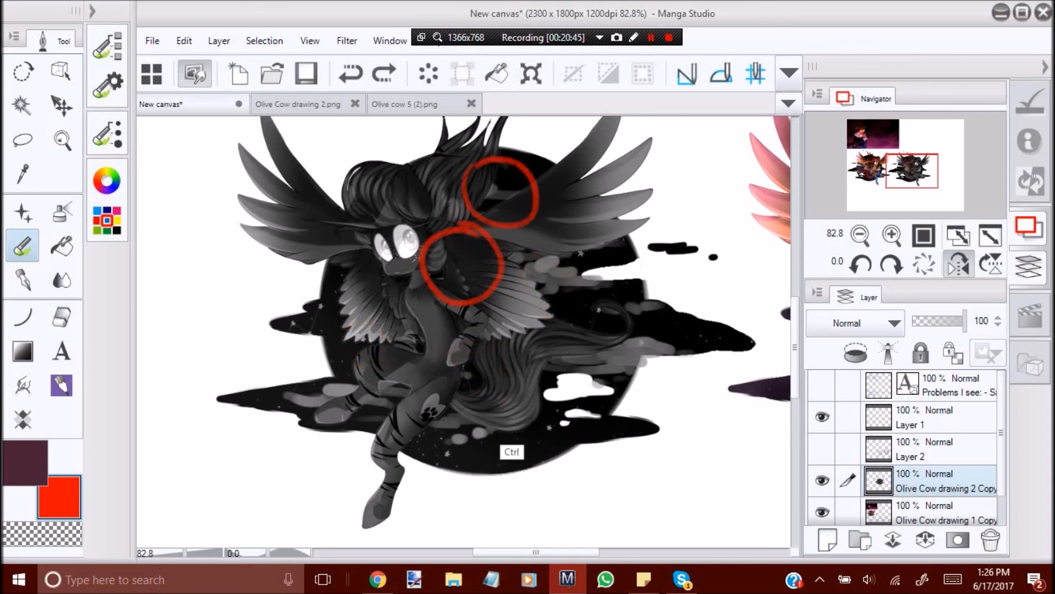
click(61, 139)
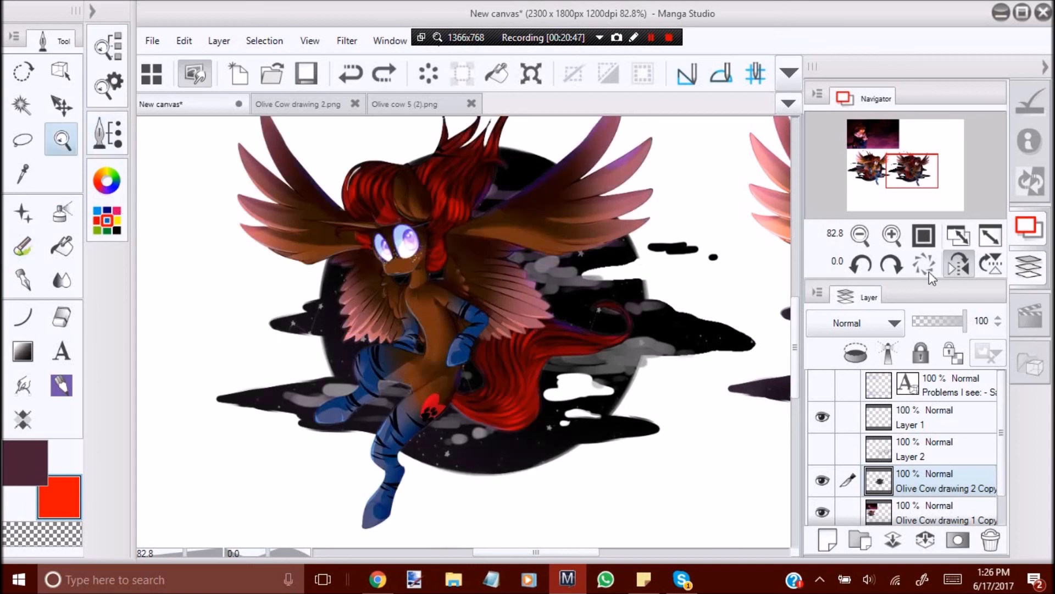
click(959, 264)
Lasso the whole revised winged character on the Olive Cow drawing 1 Copy layer.
click(879, 513)
mouse_move(407, 342)
mouse_down()
mouse_move(313, 312)
mouse_move(379, 308)
mouse_up()
key(m)
mouse_move(210, 193)
mouse_down()
mouse_move(188, 216)
mouse_move(177, 454)
mouse_move(526, 437)
mouse_up()
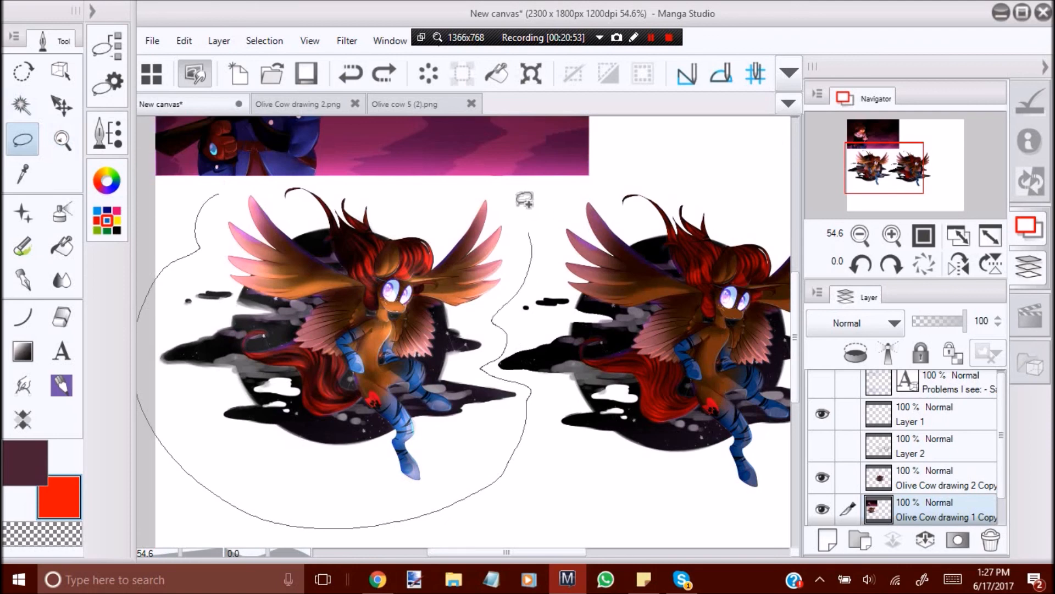
drag(315, 179, 300, 185)
Try a saturation of -100 on the selected revised character, undoing the change and clearing the selection.
click(184, 40)
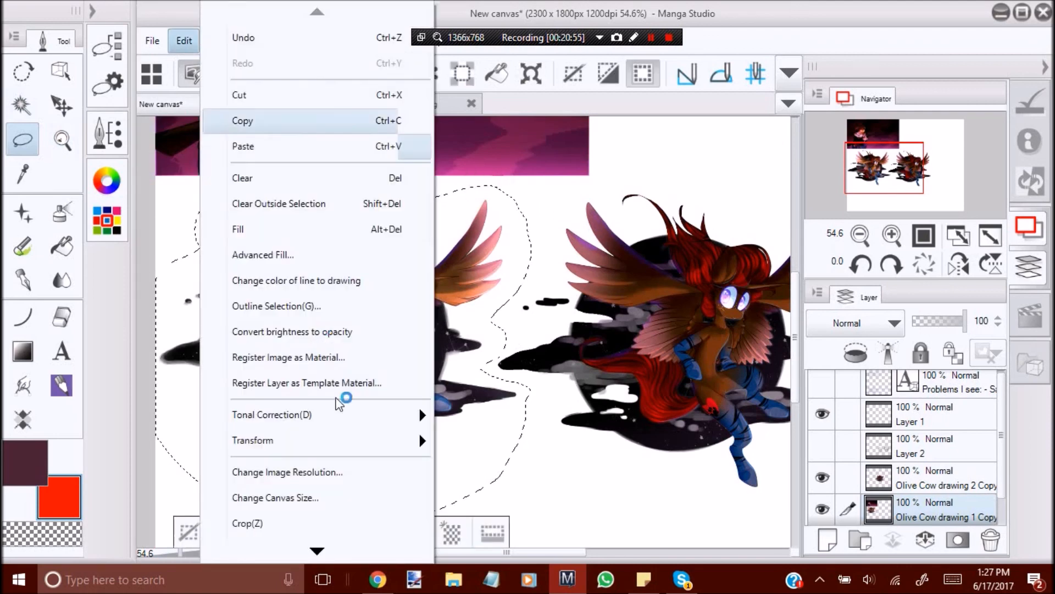
mouse_move(342, 438)
mouse_move(411, 412)
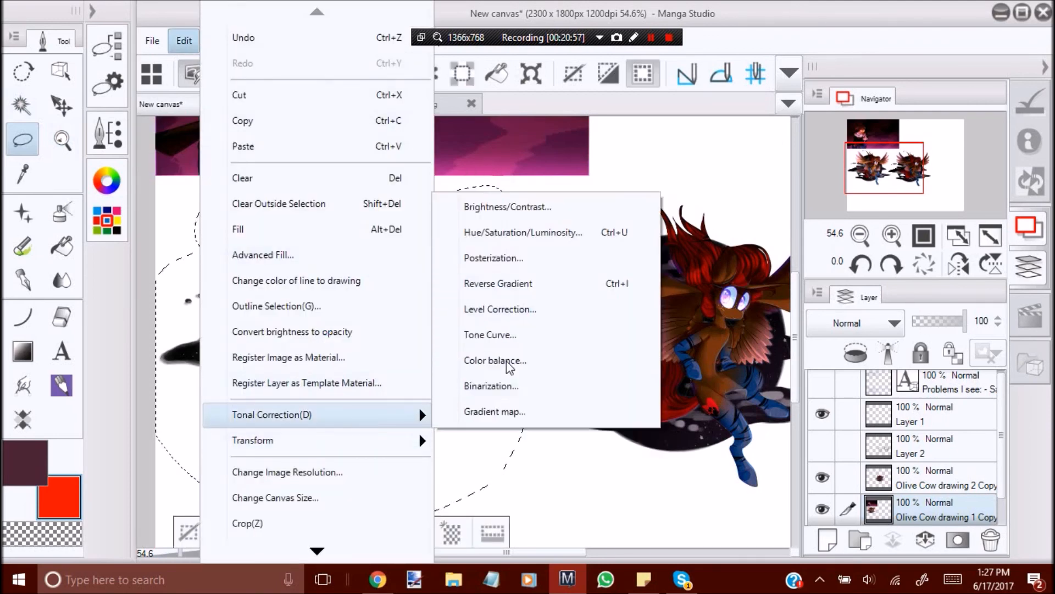
click(536, 233)
drag(647, 236, 460, 234)
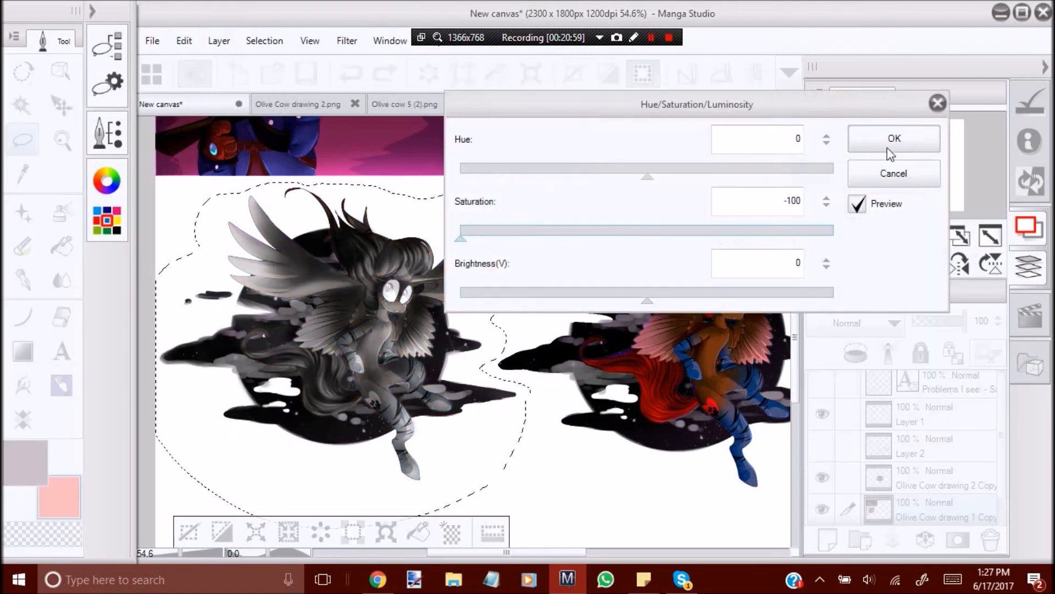
click(914, 145)
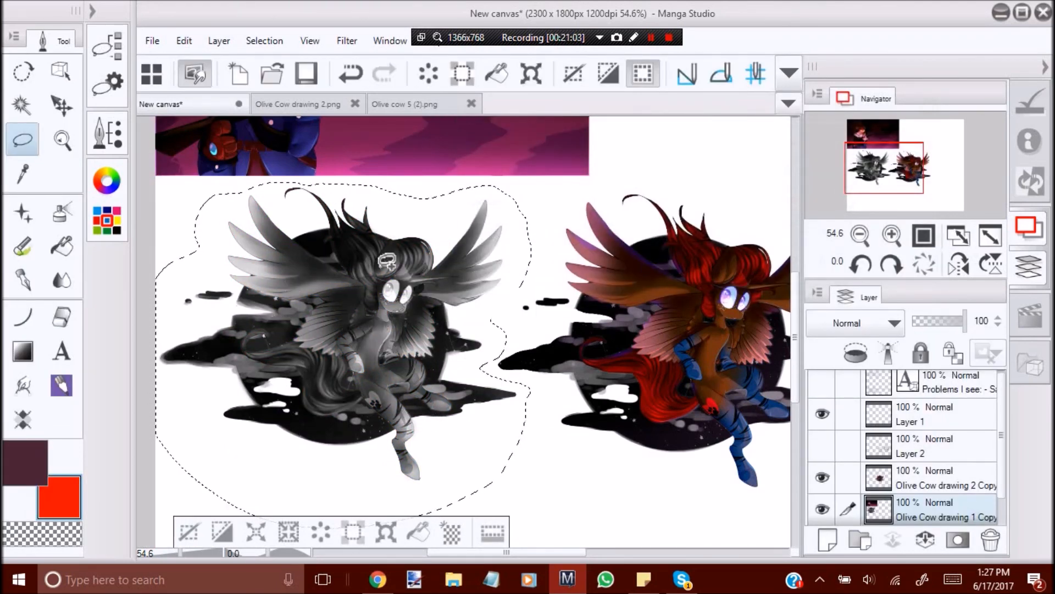
key(ctrl+z)
click(188, 531)
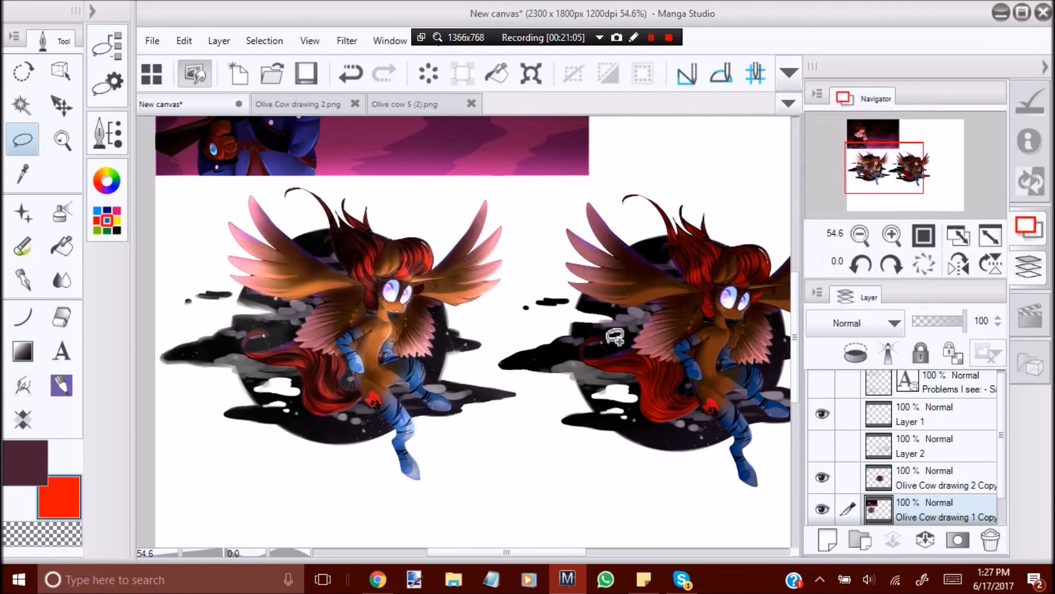
Compare the revised and original characters from near and far, with the Olive Cow drawing 2 Copy layer selected.
click(73, 144)
drag(382, 285, 236, 292)
drag(476, 309, 571, 308)
drag(483, 336, 450, 212)
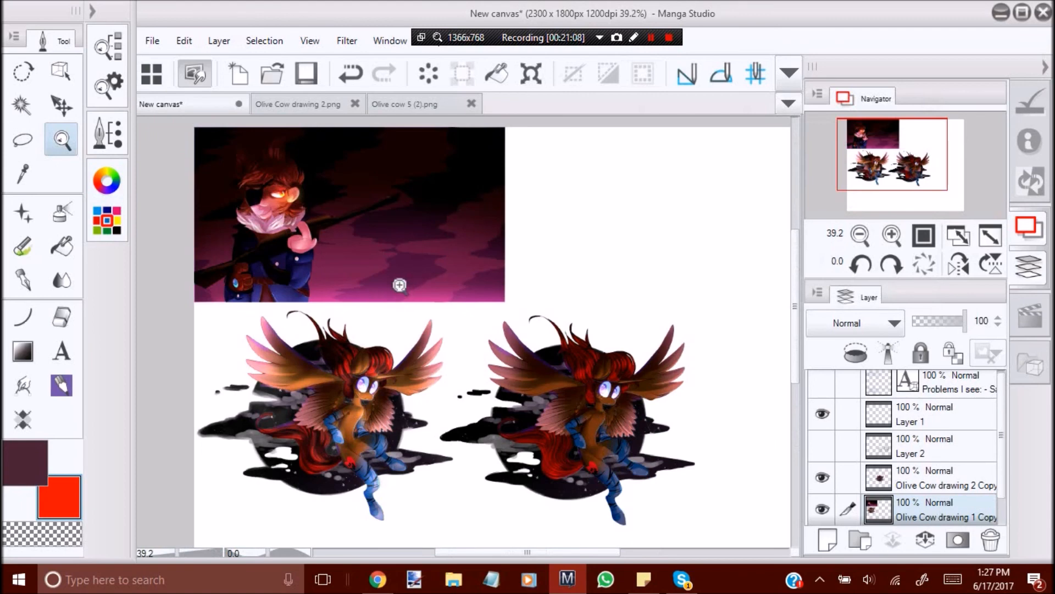
drag(400, 285, 382, 285)
drag(463, 285, 408, 289)
drag(491, 414, 448, 409)
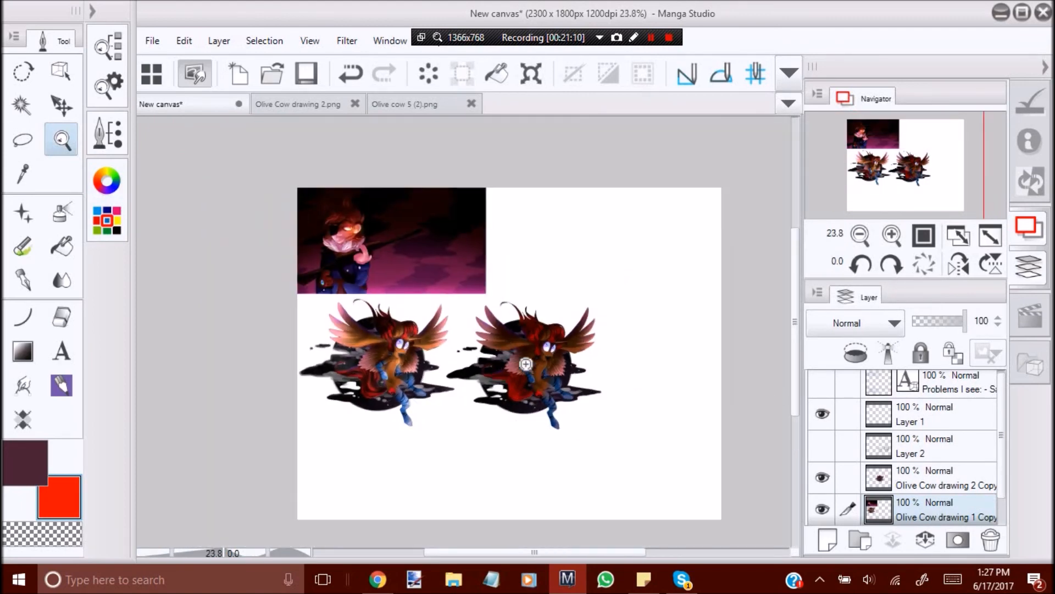
drag(513, 357, 565, 358)
click(912, 490)
drag(409, 369, 361, 364)
drag(402, 274, 451, 276)
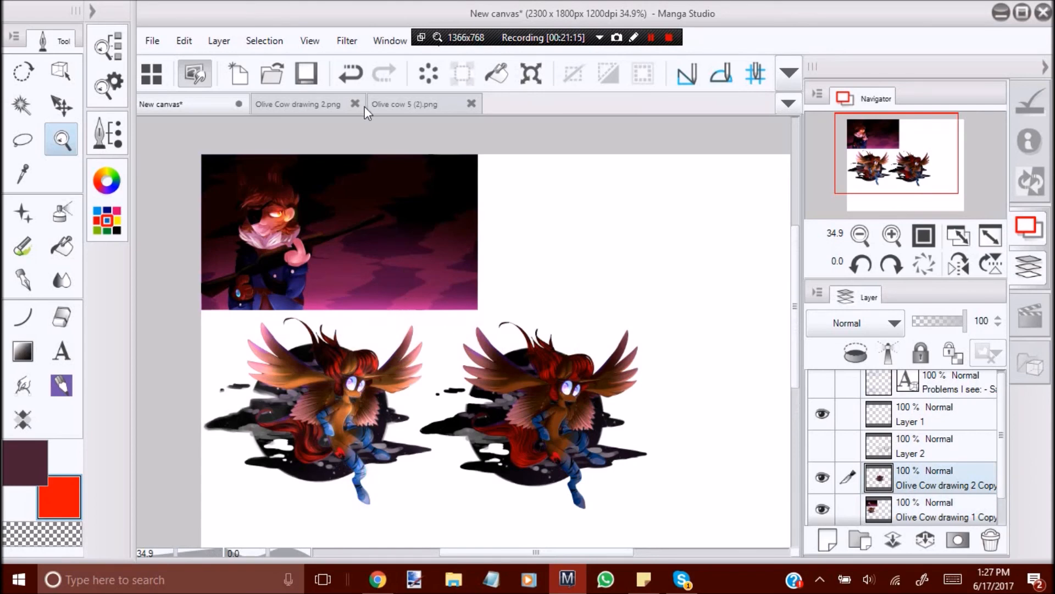
Examine the original character in Olive Cow drawing 2.png and compare both winged characters on New canvas from near and far.
click(410, 110)
click(318, 110)
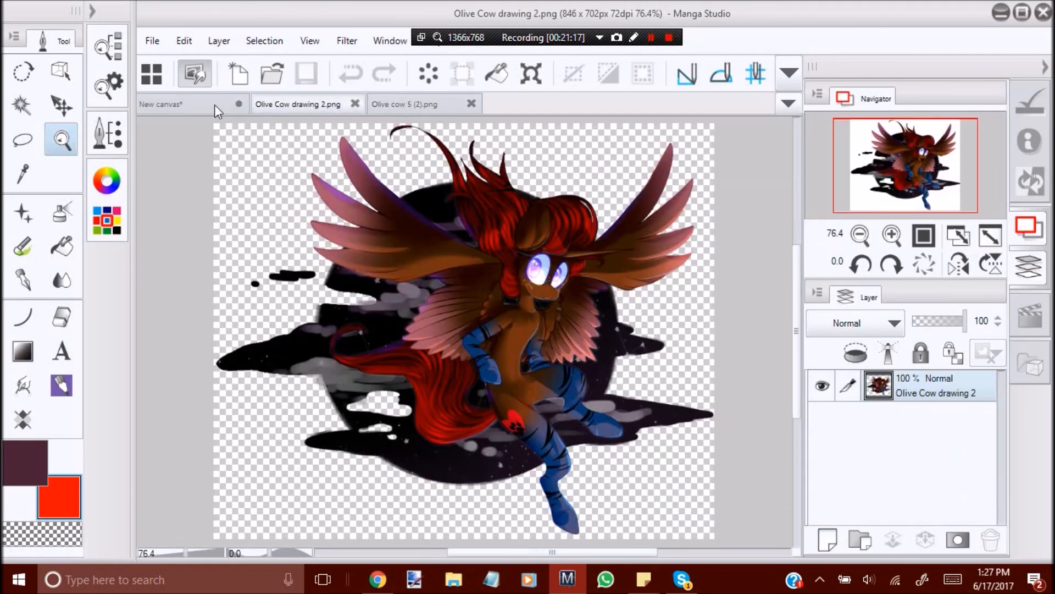
click(202, 107)
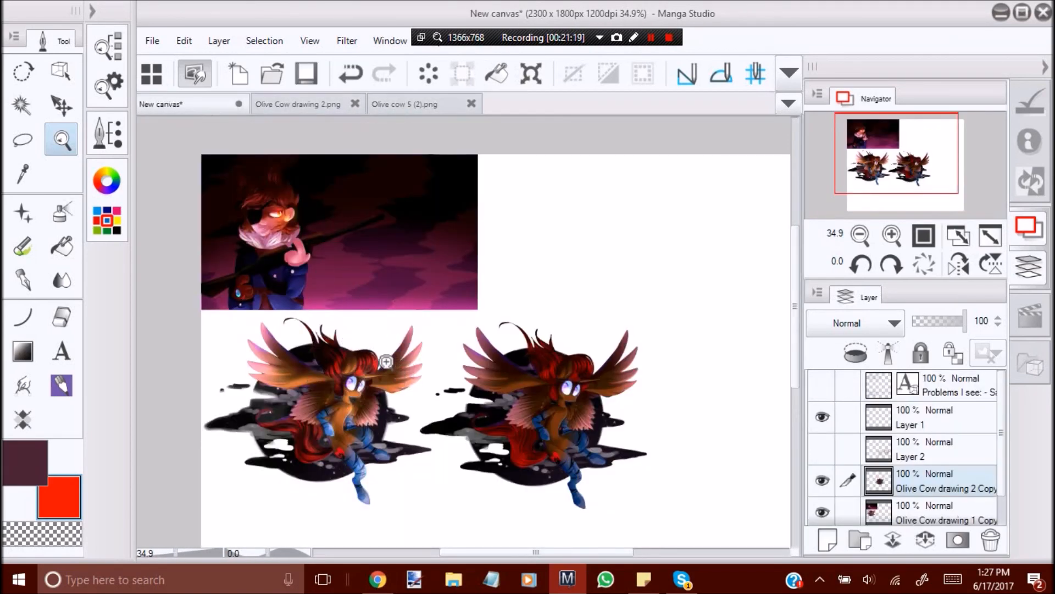
drag(378, 333, 165, 363)
drag(360, 436, 590, 401)
drag(1001, 435, 1001, 455)
drag(530, 396, 719, 382)
drag(522, 359, 558, 358)
drag(474, 393, 329, 399)
drag(464, 404, 566, 404)
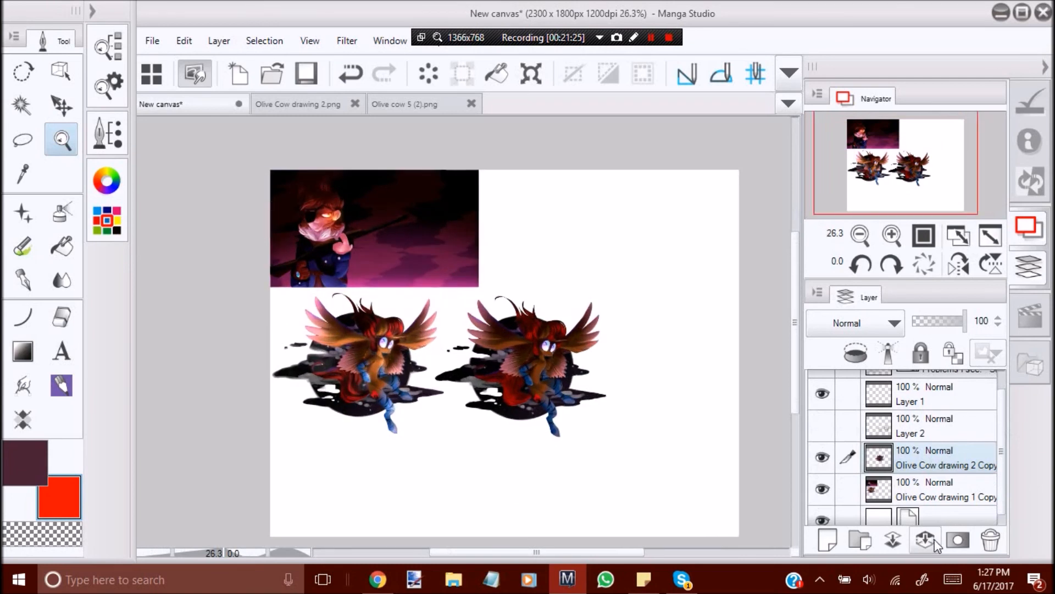
Merge the Olive Cow drawing 2 Copy layer into Olive Cow drawing 1 Copy and show the head sketches on Layer 2.
click(934, 543)
click(822, 445)
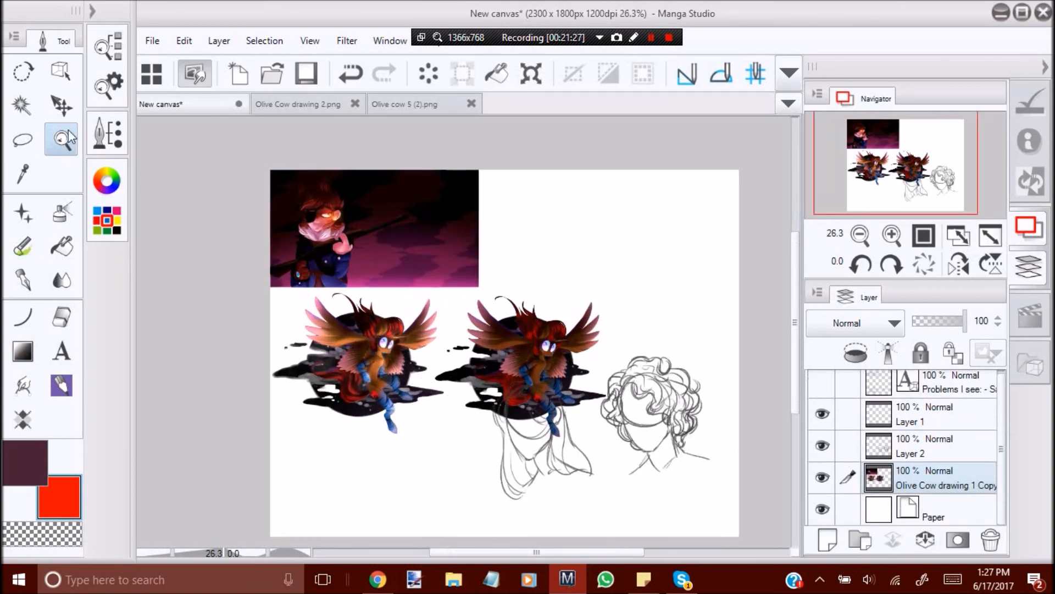
Move the two head sketches on Layer 2 toward the canvas's lower-right corner, away from the winged characters.
click(61, 105)
mouse_move(651, 433)
mouse_down()
mouse_move(576, 462)
mouse_move(646, 424)
mouse_move(653, 451)
mouse_move(541, 475)
mouse_move(639, 462)
mouse_up()
click(938, 446)
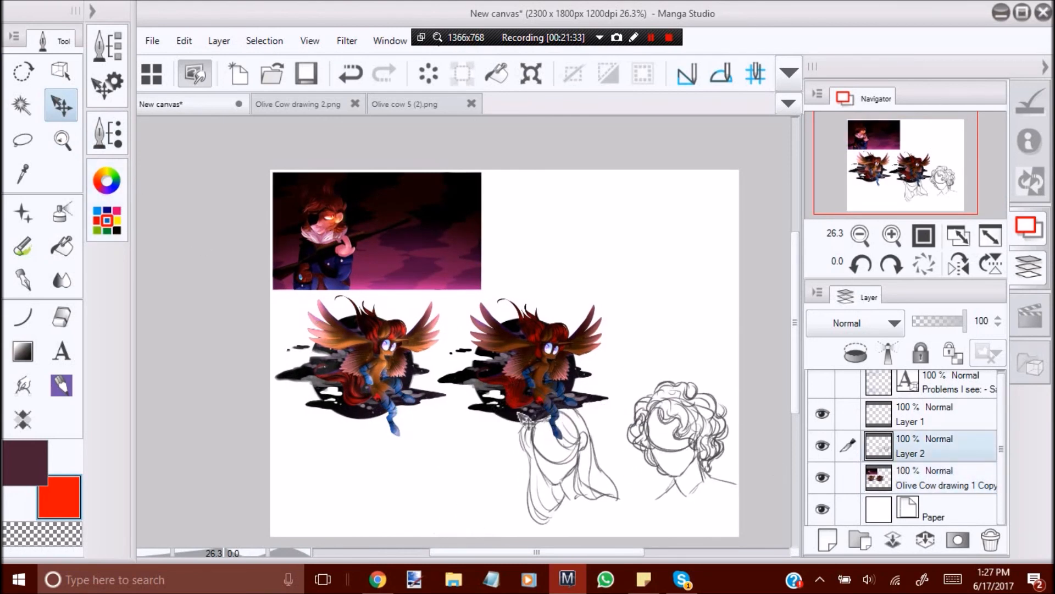
drag(527, 421, 527, 422)
Lasso both head sketches, scale them down proportionally into the canvas's lower-right corner, and clear the selection.
click(23, 141)
mouse_move(614, 338)
mouse_down()
mouse_move(559, 358)
mouse_move(624, 325)
mouse_up()
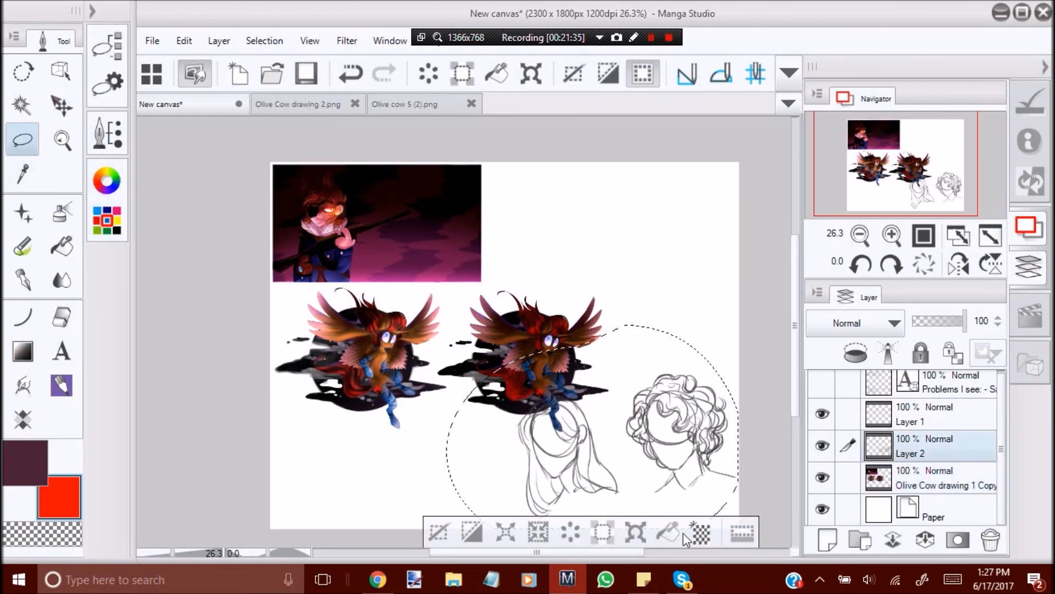
click(636, 532)
drag(448, 325, 497, 360)
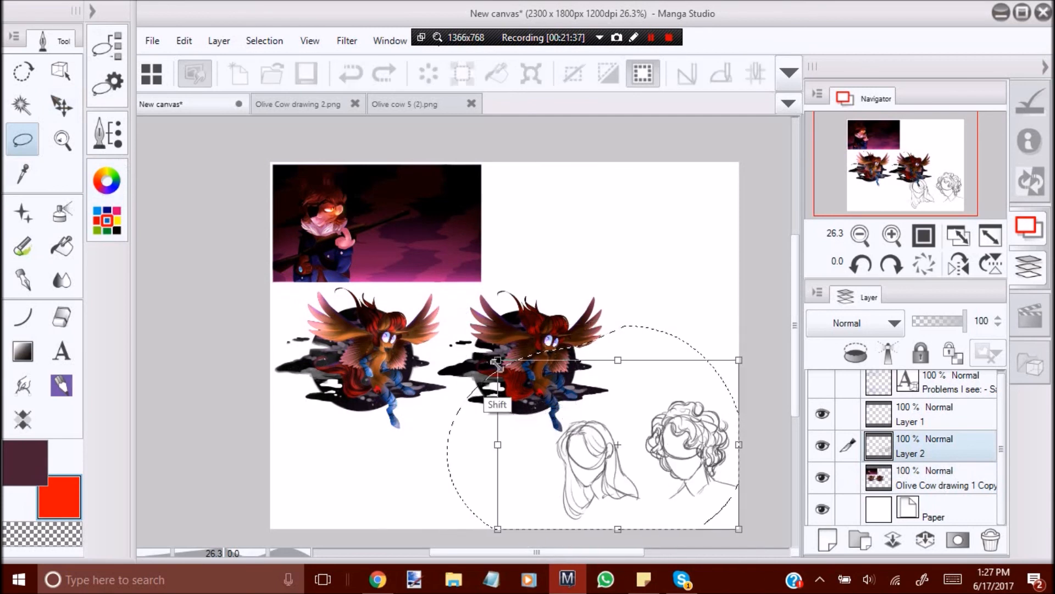
drag(684, 463, 682, 469)
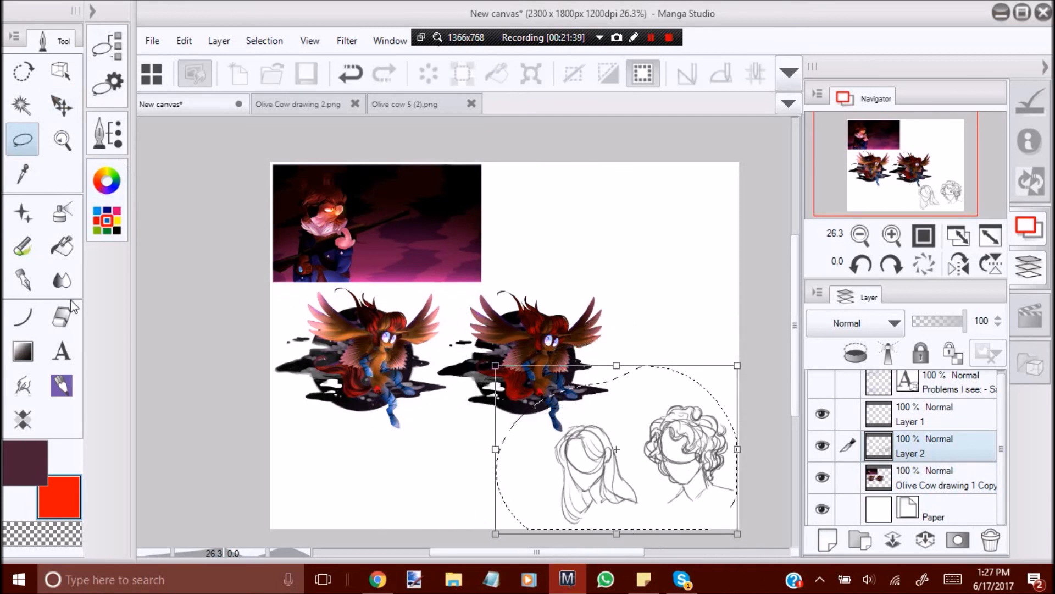
click(64, 313)
click(449, 252)
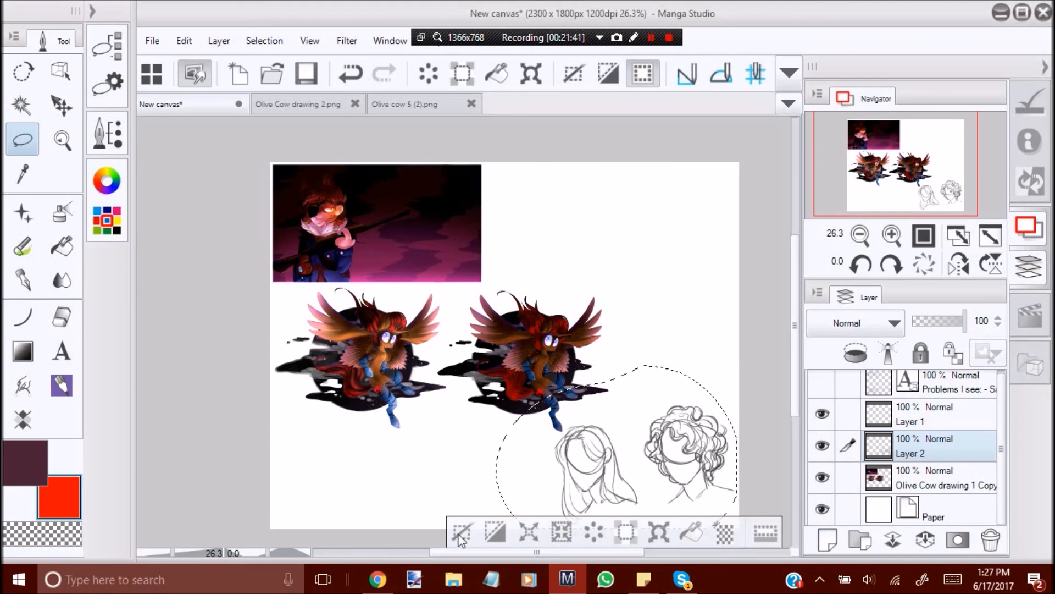
click(459, 531)
Show the "Problems I see" text layer and nudge its notes slightly to the right.
click(897, 394)
click(822, 382)
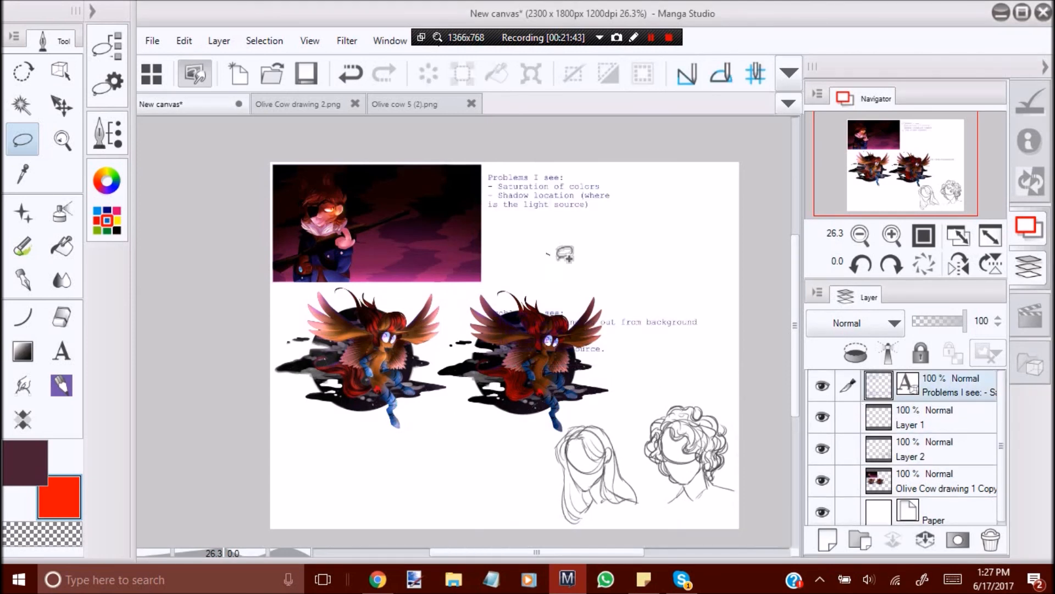
drag(548, 255, 554, 257)
click(312, 233)
click(61, 105)
mouse_move(540, 349)
mouse_down()
mouse_move(551, 342)
mouse_move(546, 354)
mouse_up()
click(23, 139)
mouse_move(443, 302)
mouse_down()
mouse_move(753, 266)
mouse_move(713, 396)
mouse_up()
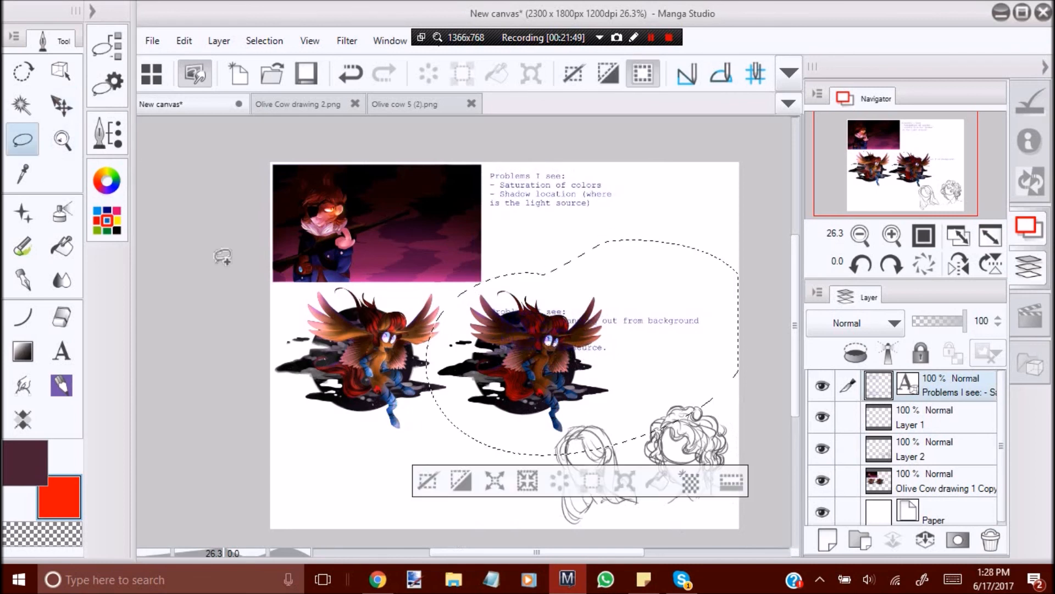
click(61, 105)
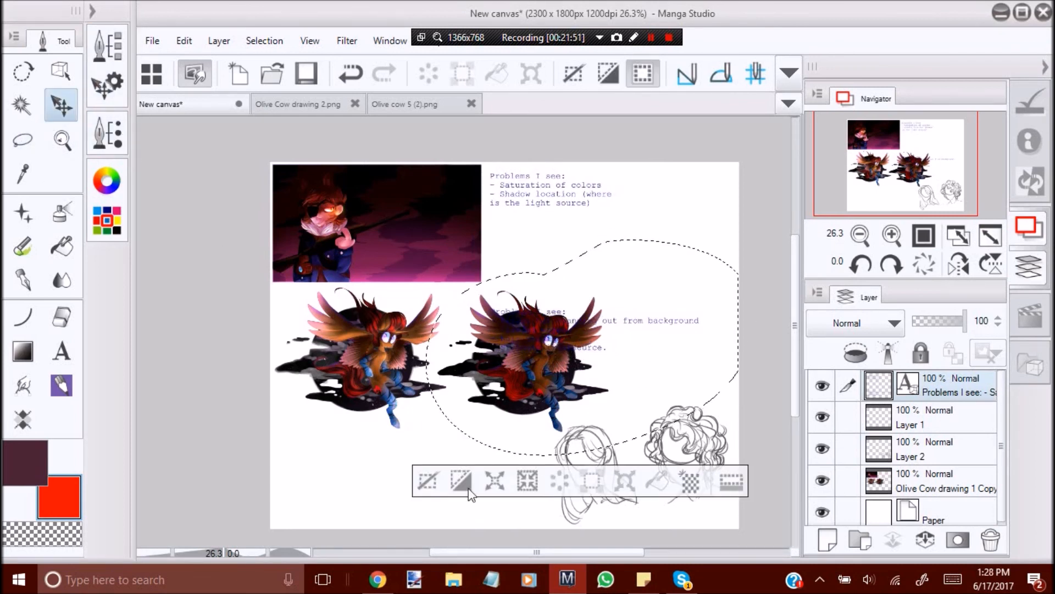
click(428, 481)
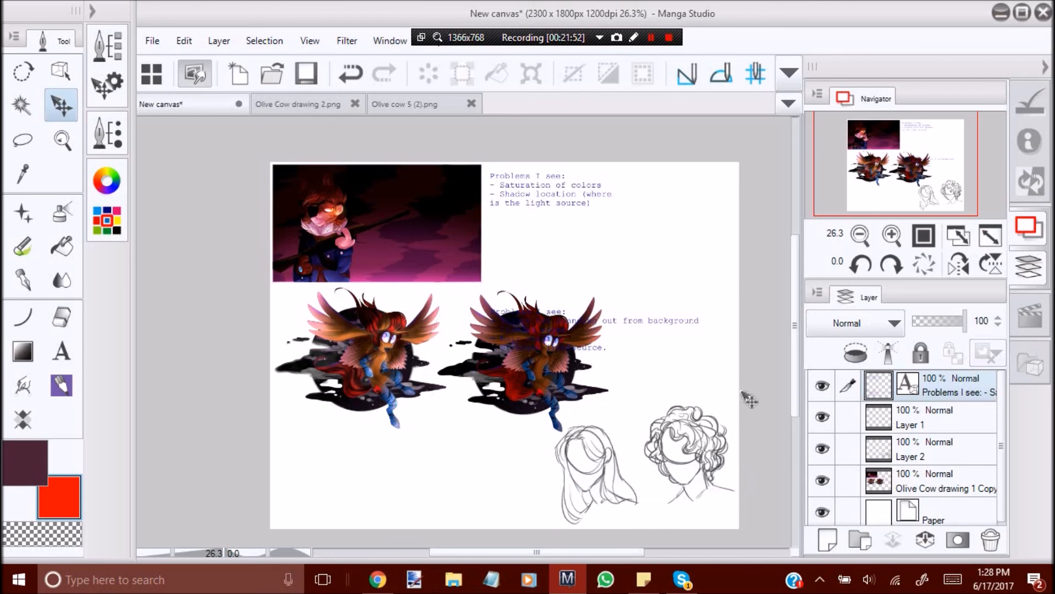
click(63, 141)
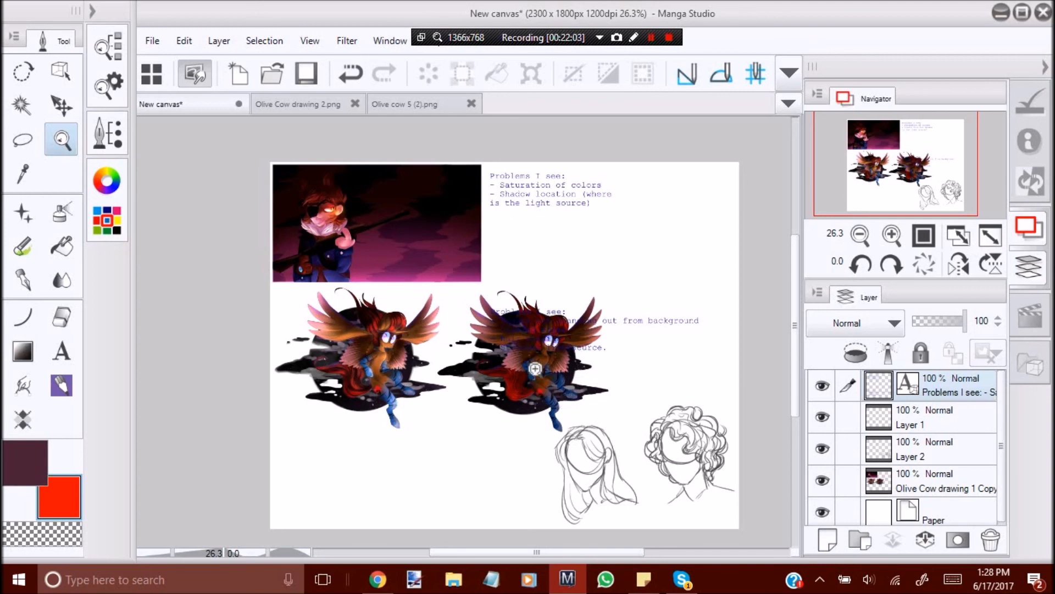
click(605, 435)
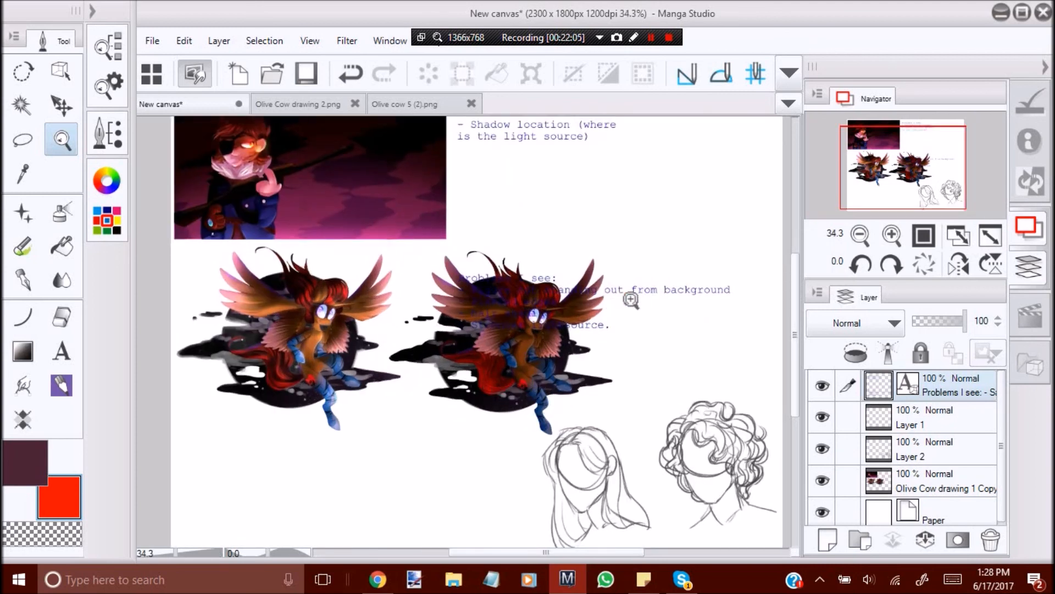